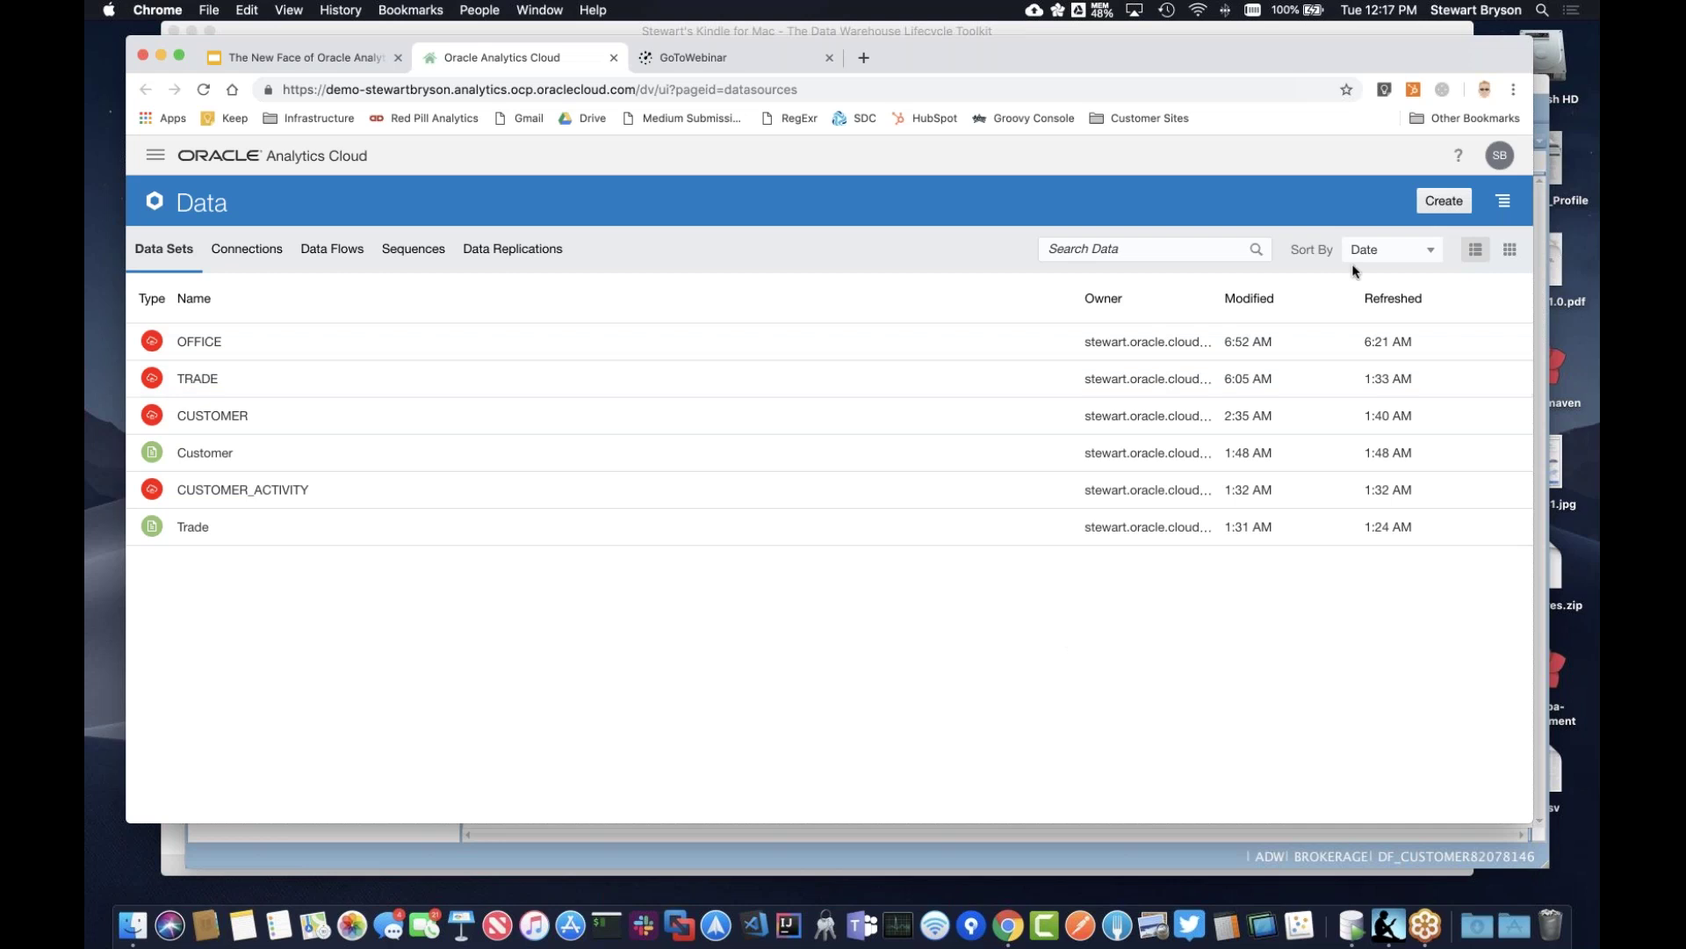
Create a new project and add the red-icon TRADE data set to it.
left_click(1434, 203)
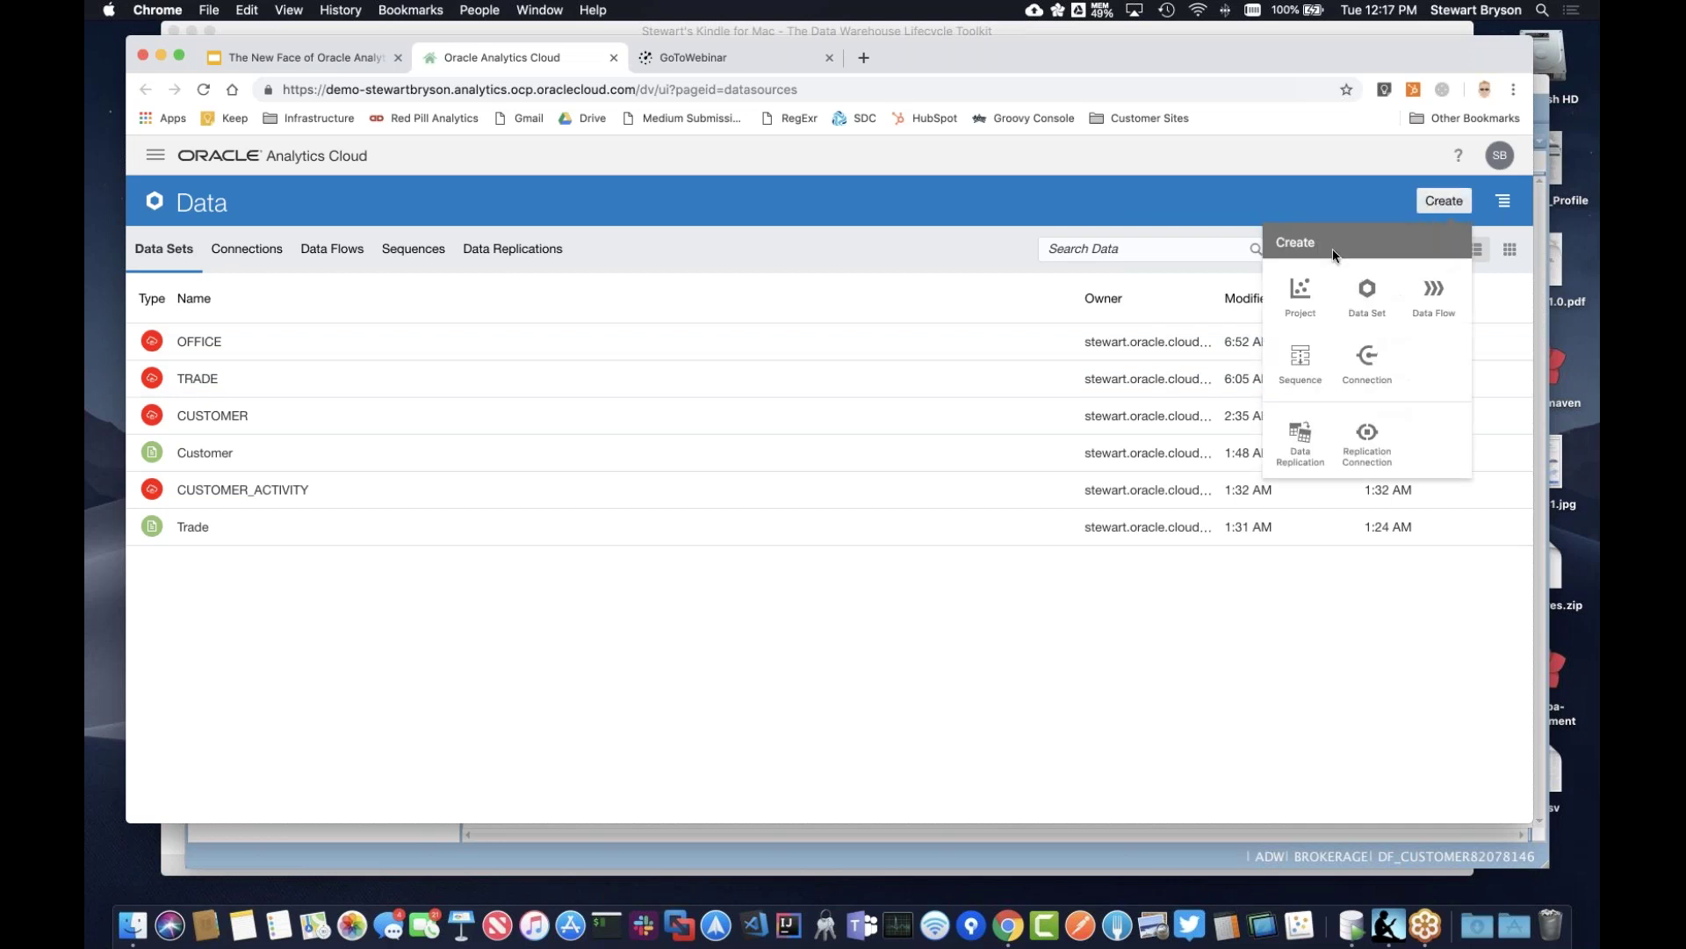
left_click(1291, 295)
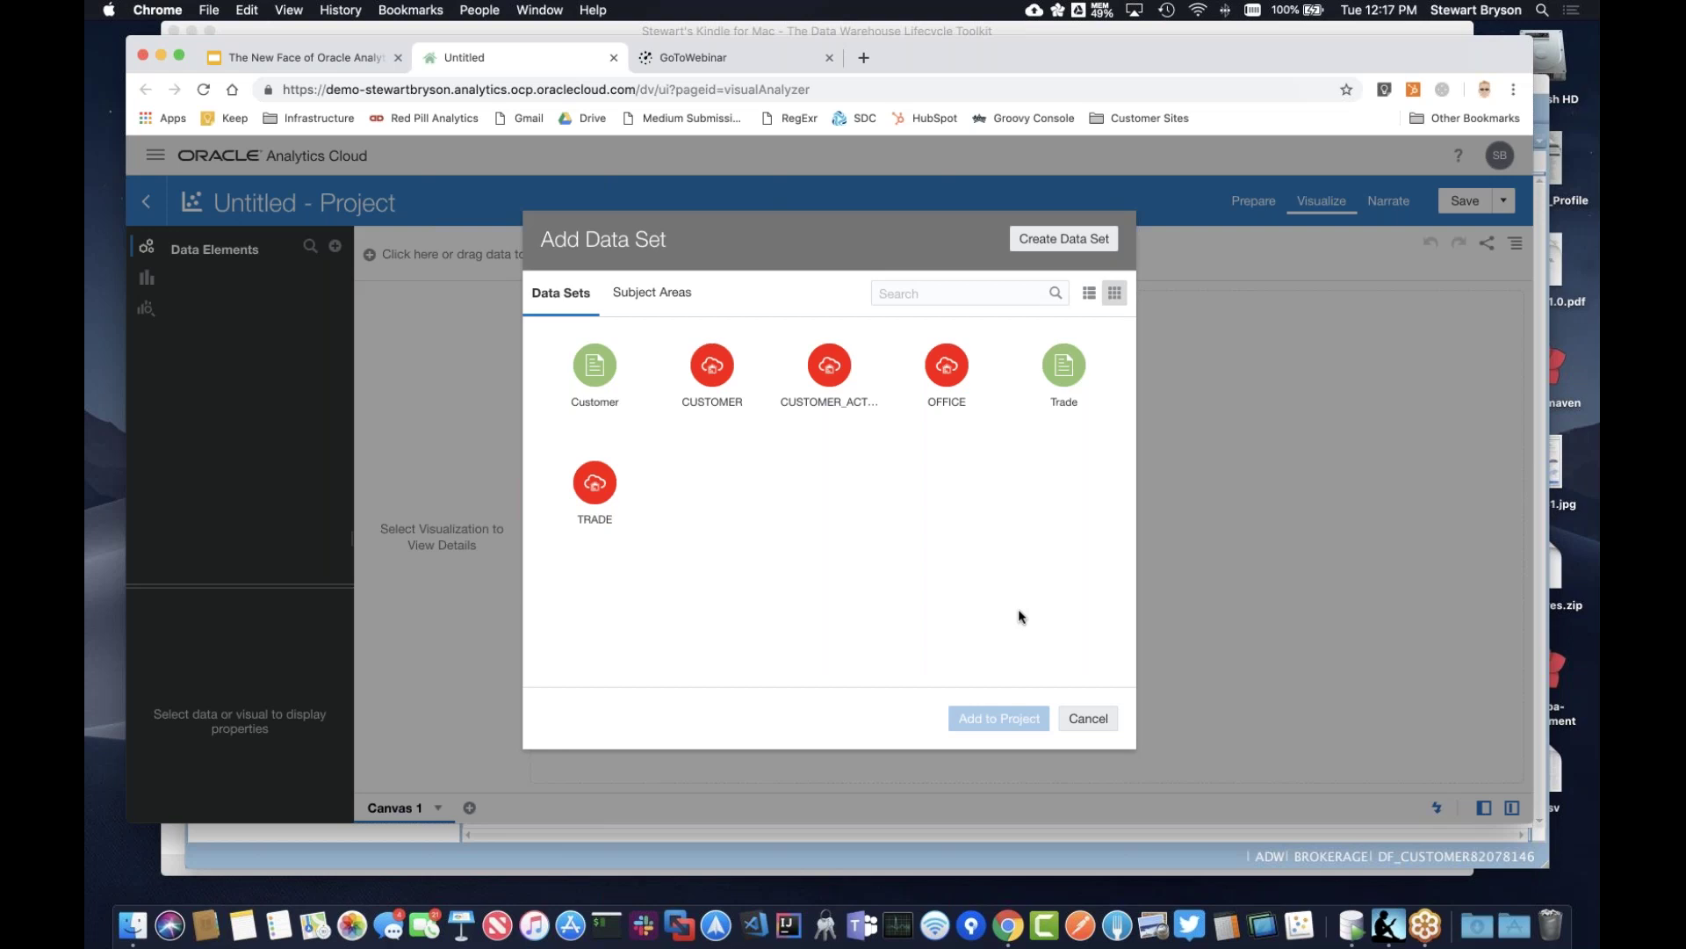
left_click(603, 489)
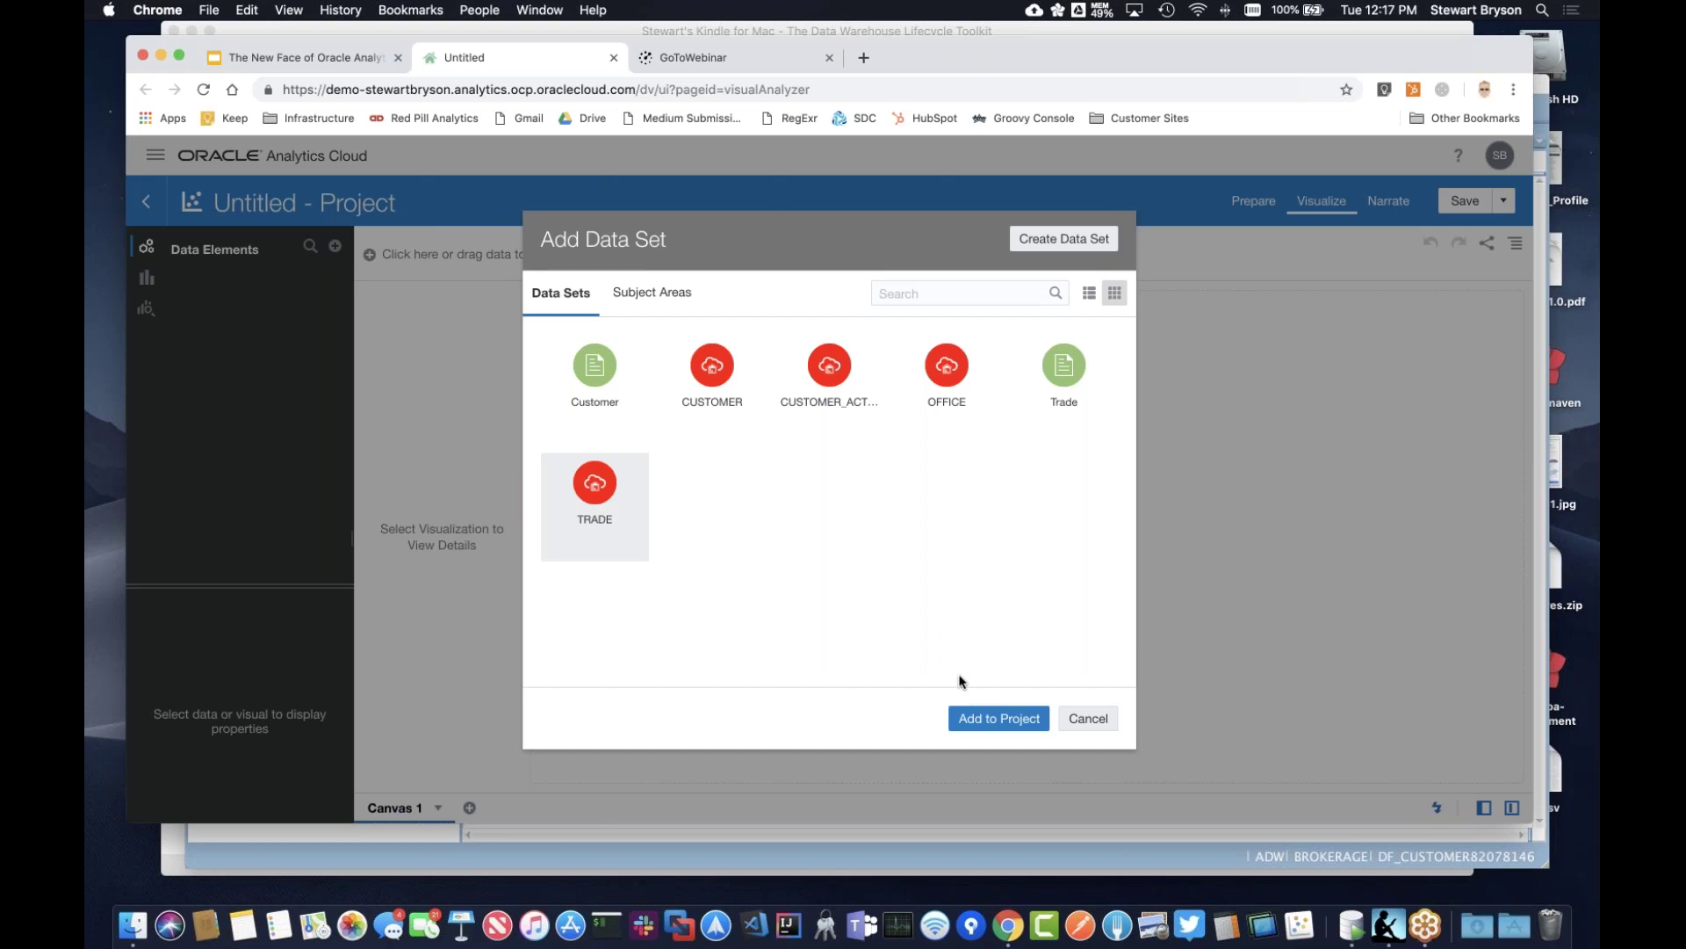
left_click(970, 719)
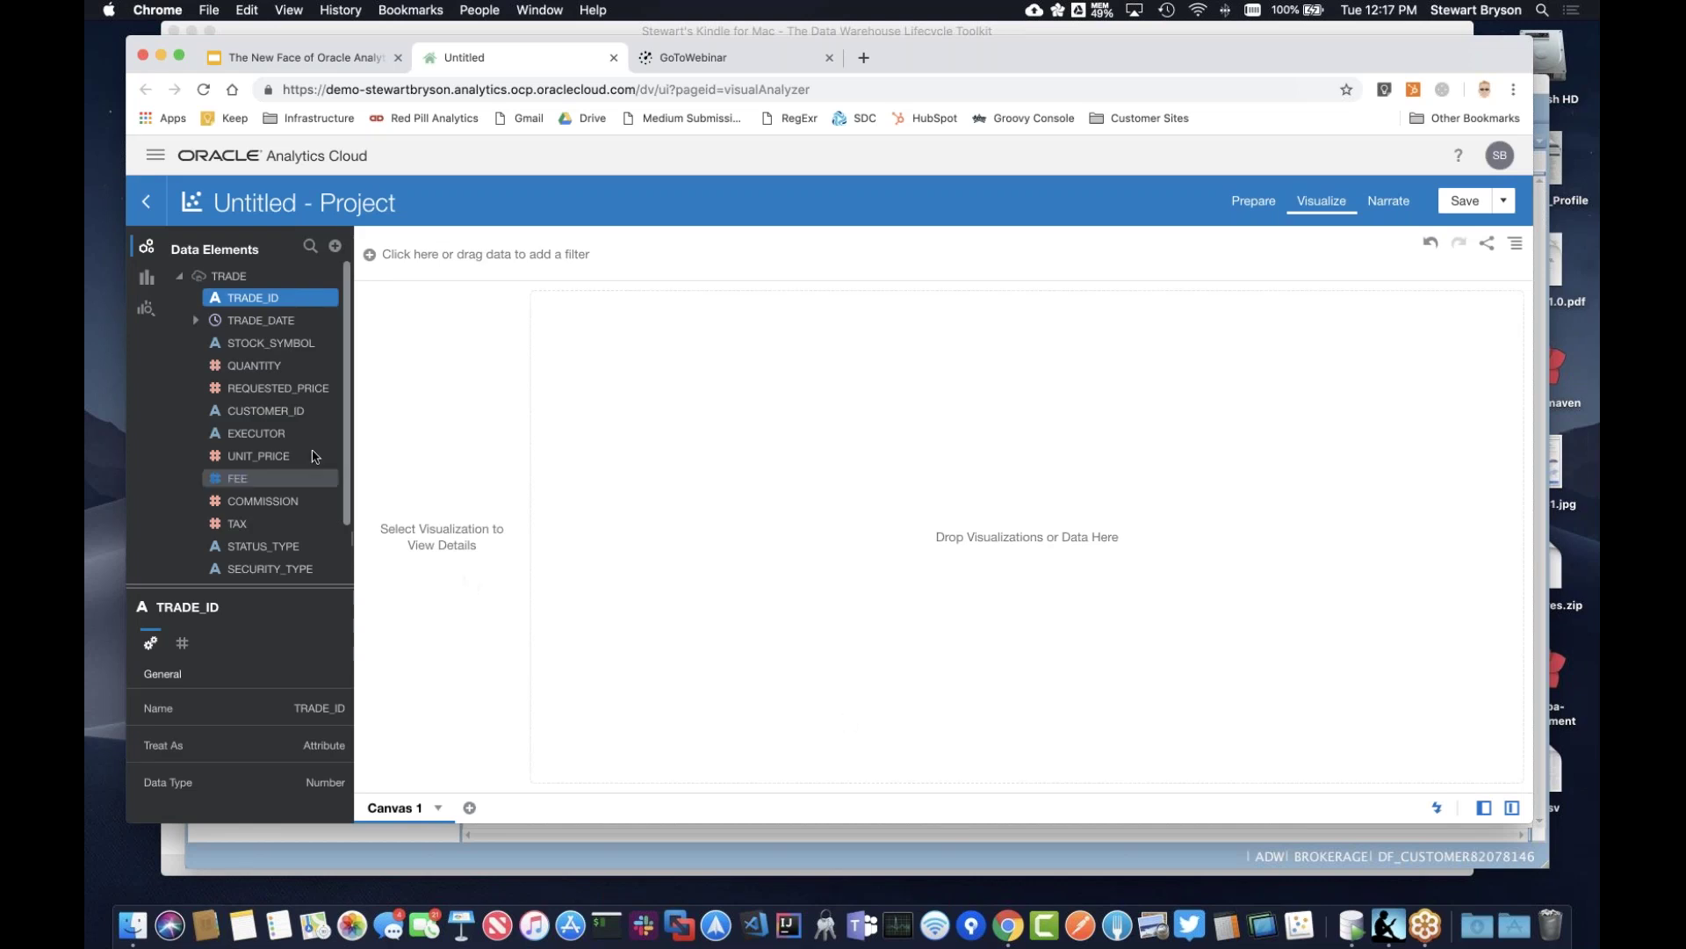
Visualize FEE by EXECUTOR on the empty canvas using both TRADE data elements.
scroll(307, 452, "down", 1)
scroll(308, 451, "down", 3)
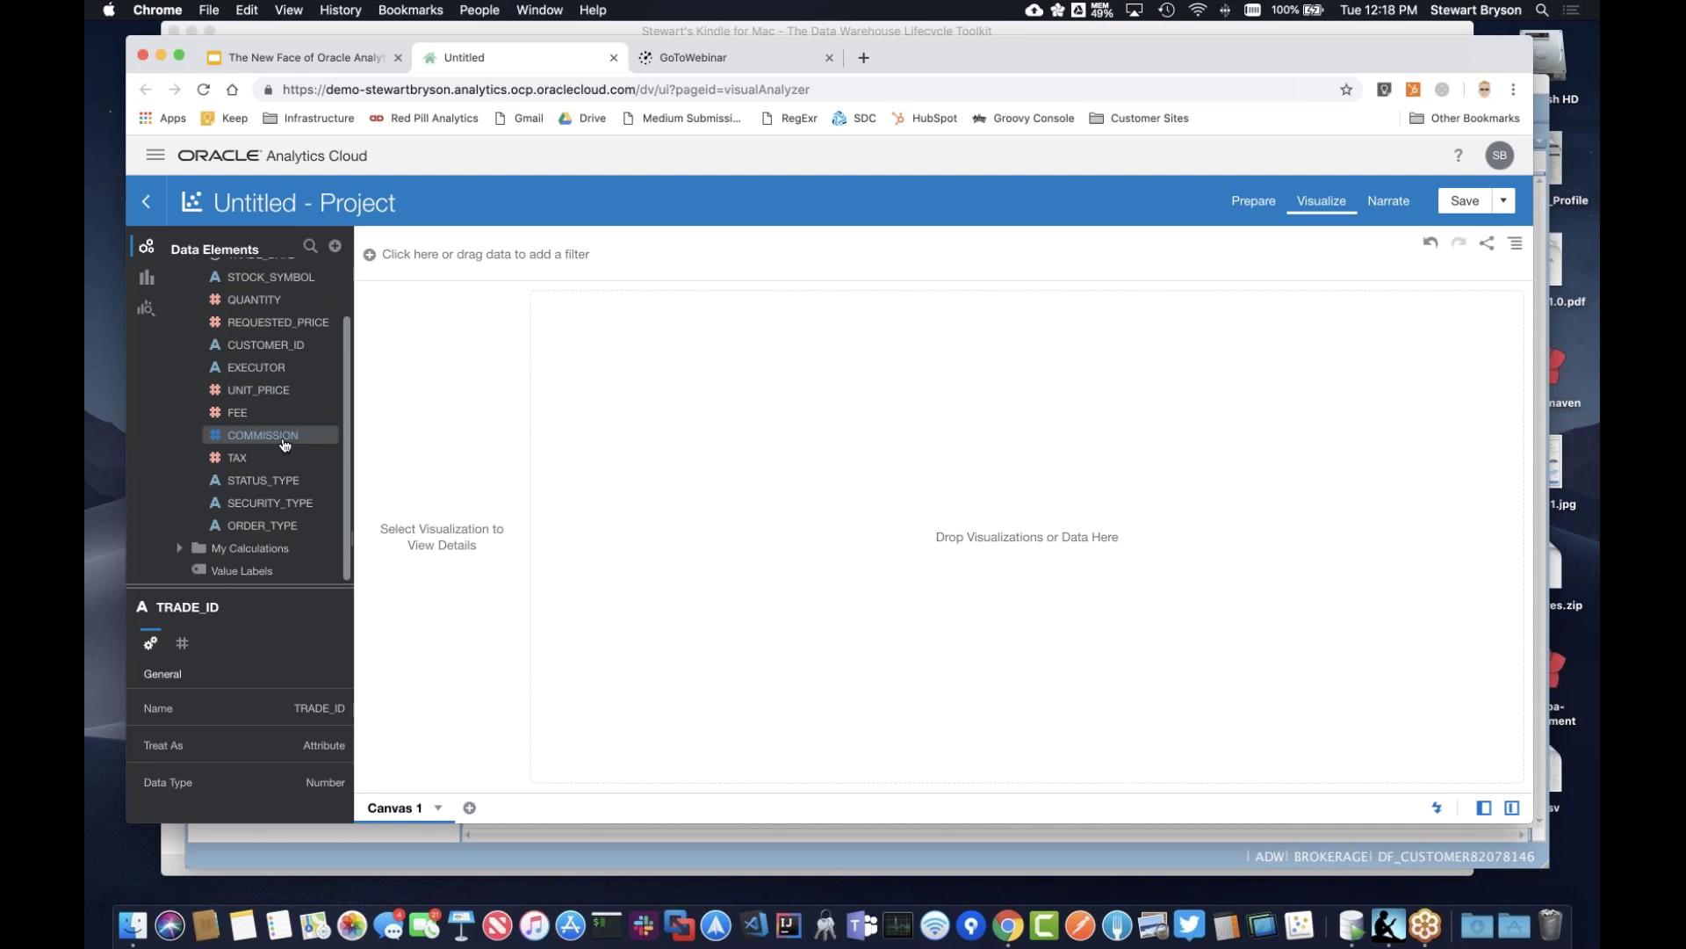
left_click(248, 418)
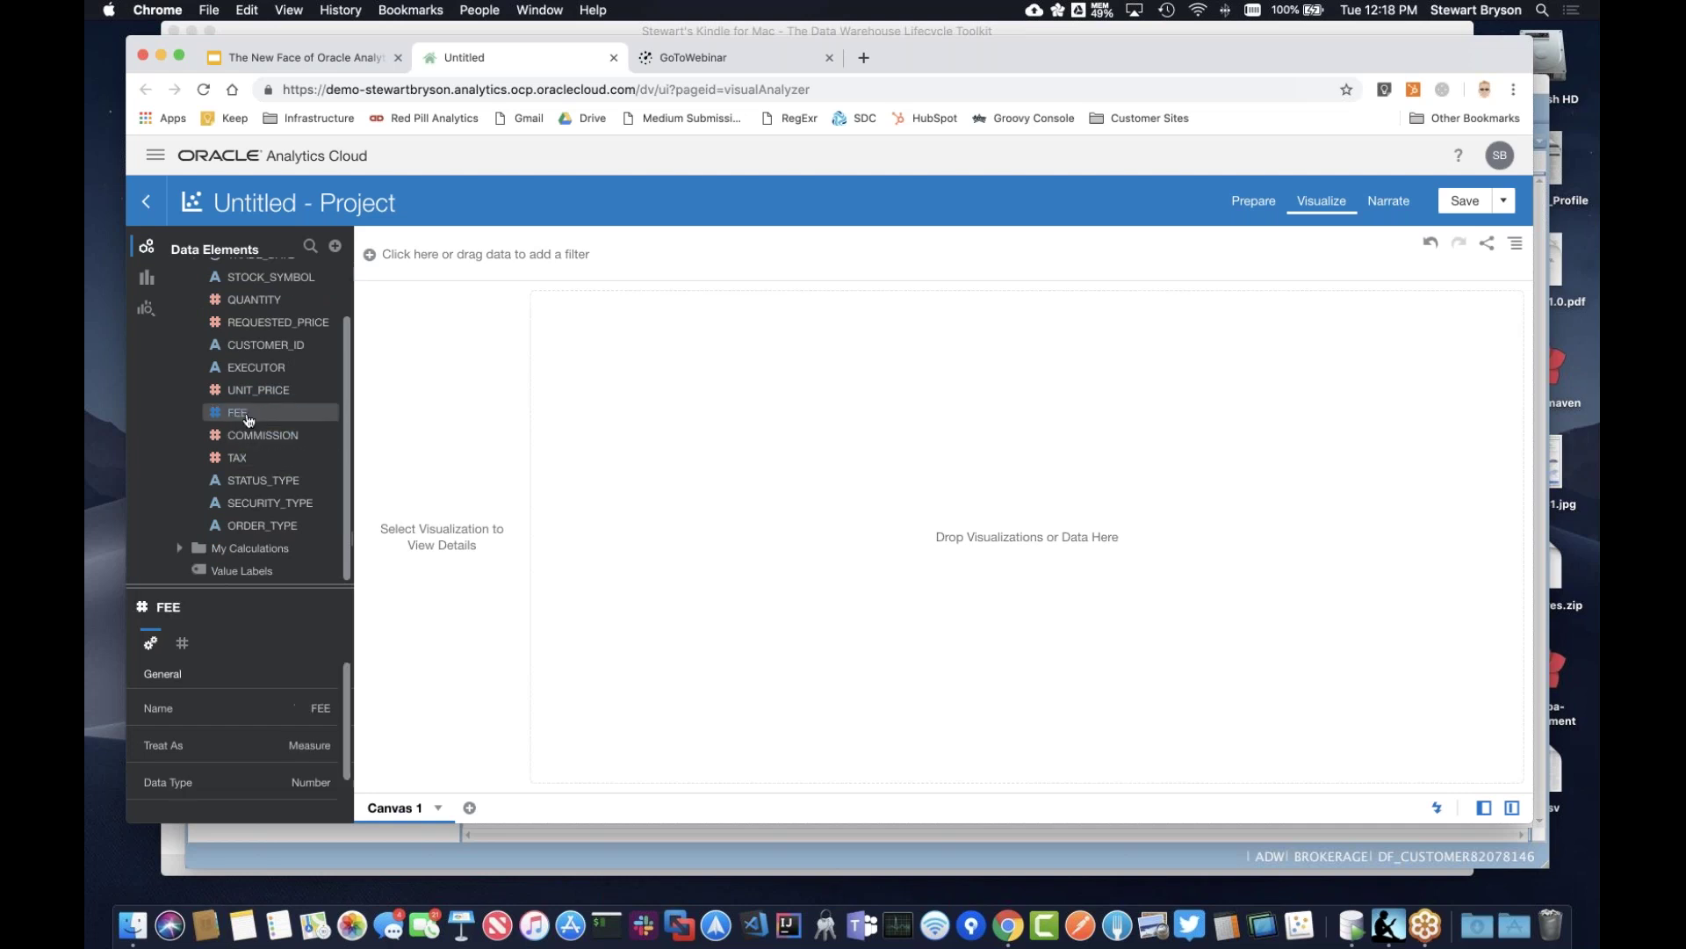
left_click(249, 418)
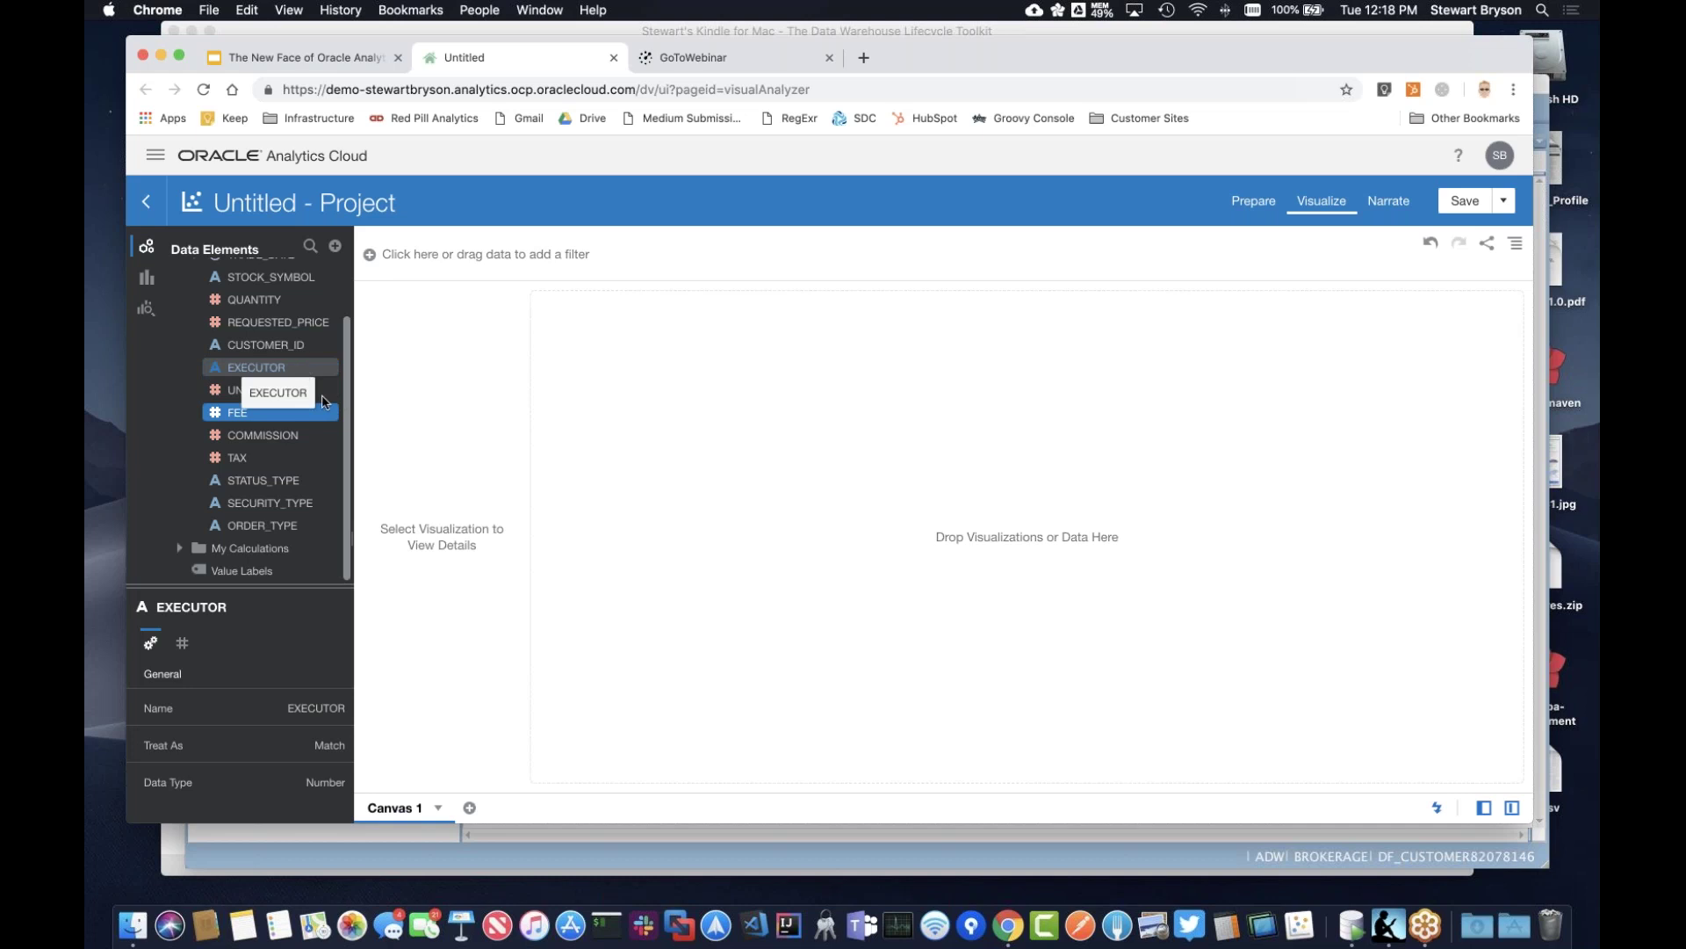
left_click_drag(263, 370, 783, 450)
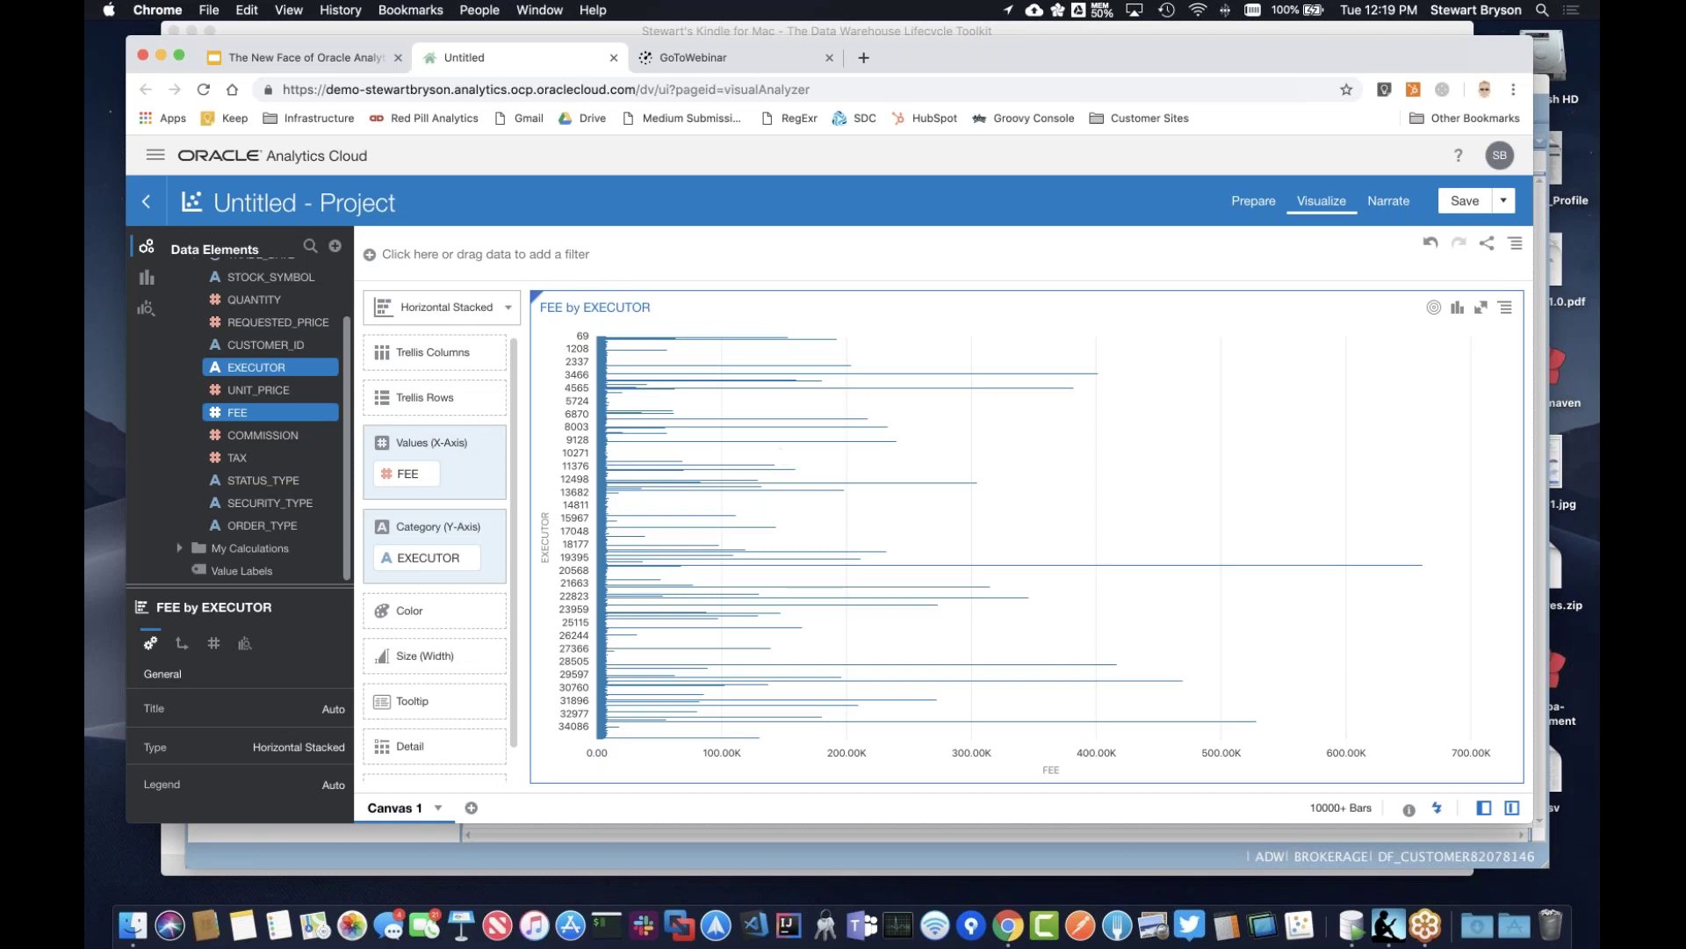
Change the FEE by EXECUTOR visualization to a Bar chart and sort FEE from high to low.
left_click(501, 309)
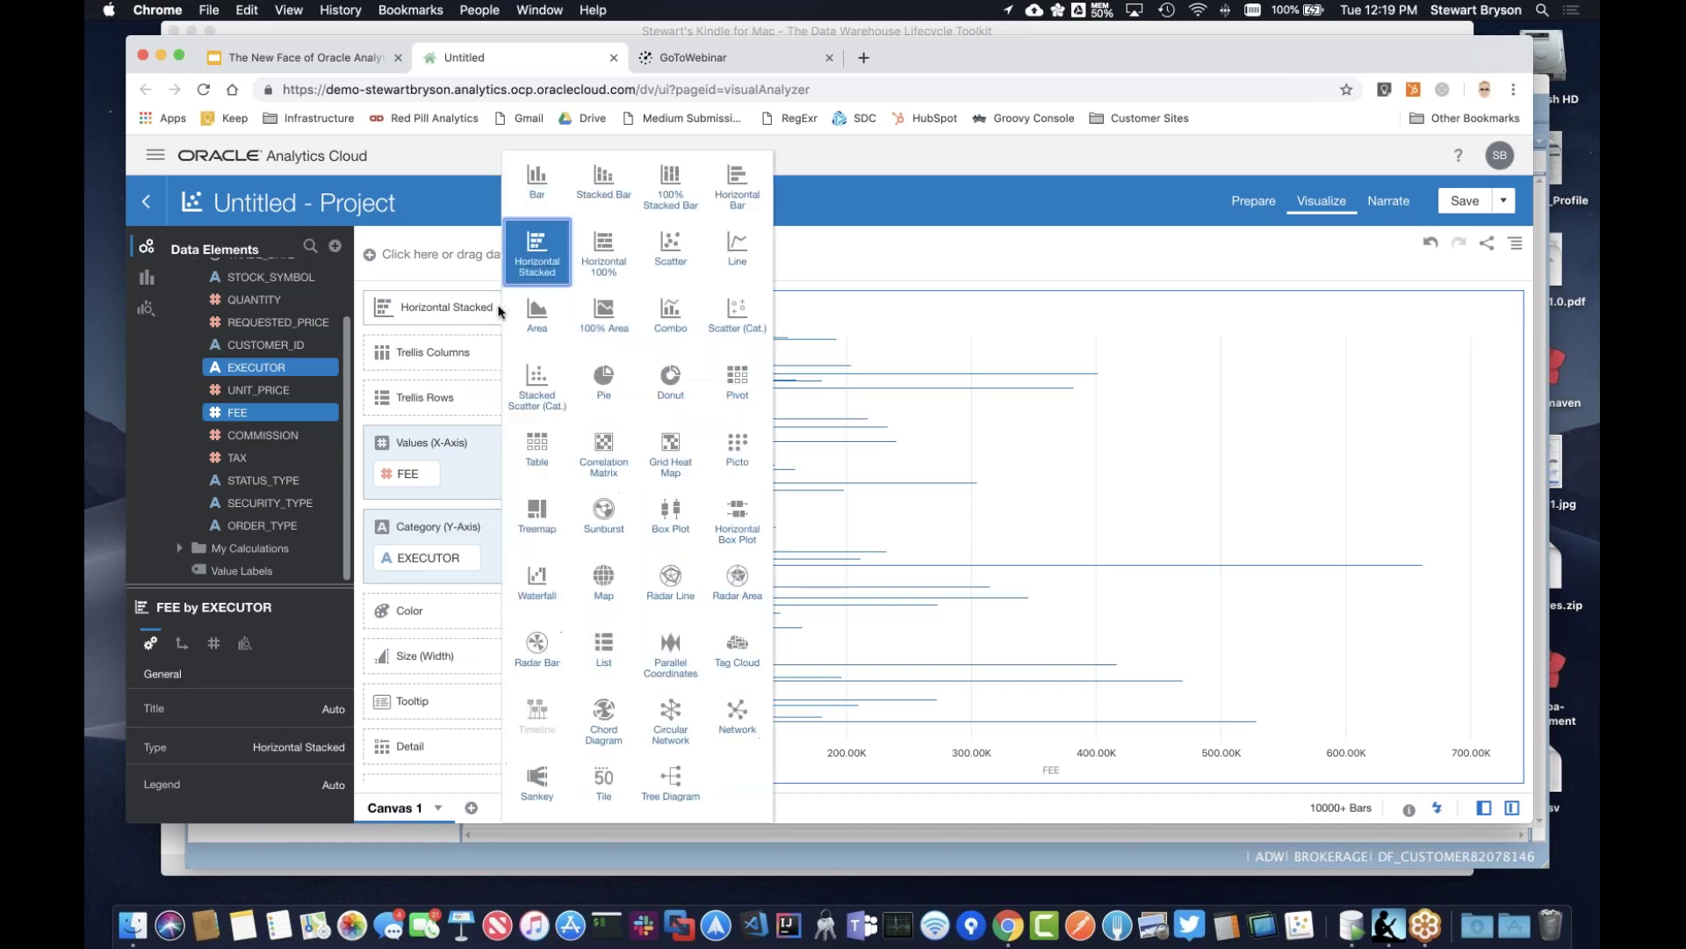
left_click(540, 209)
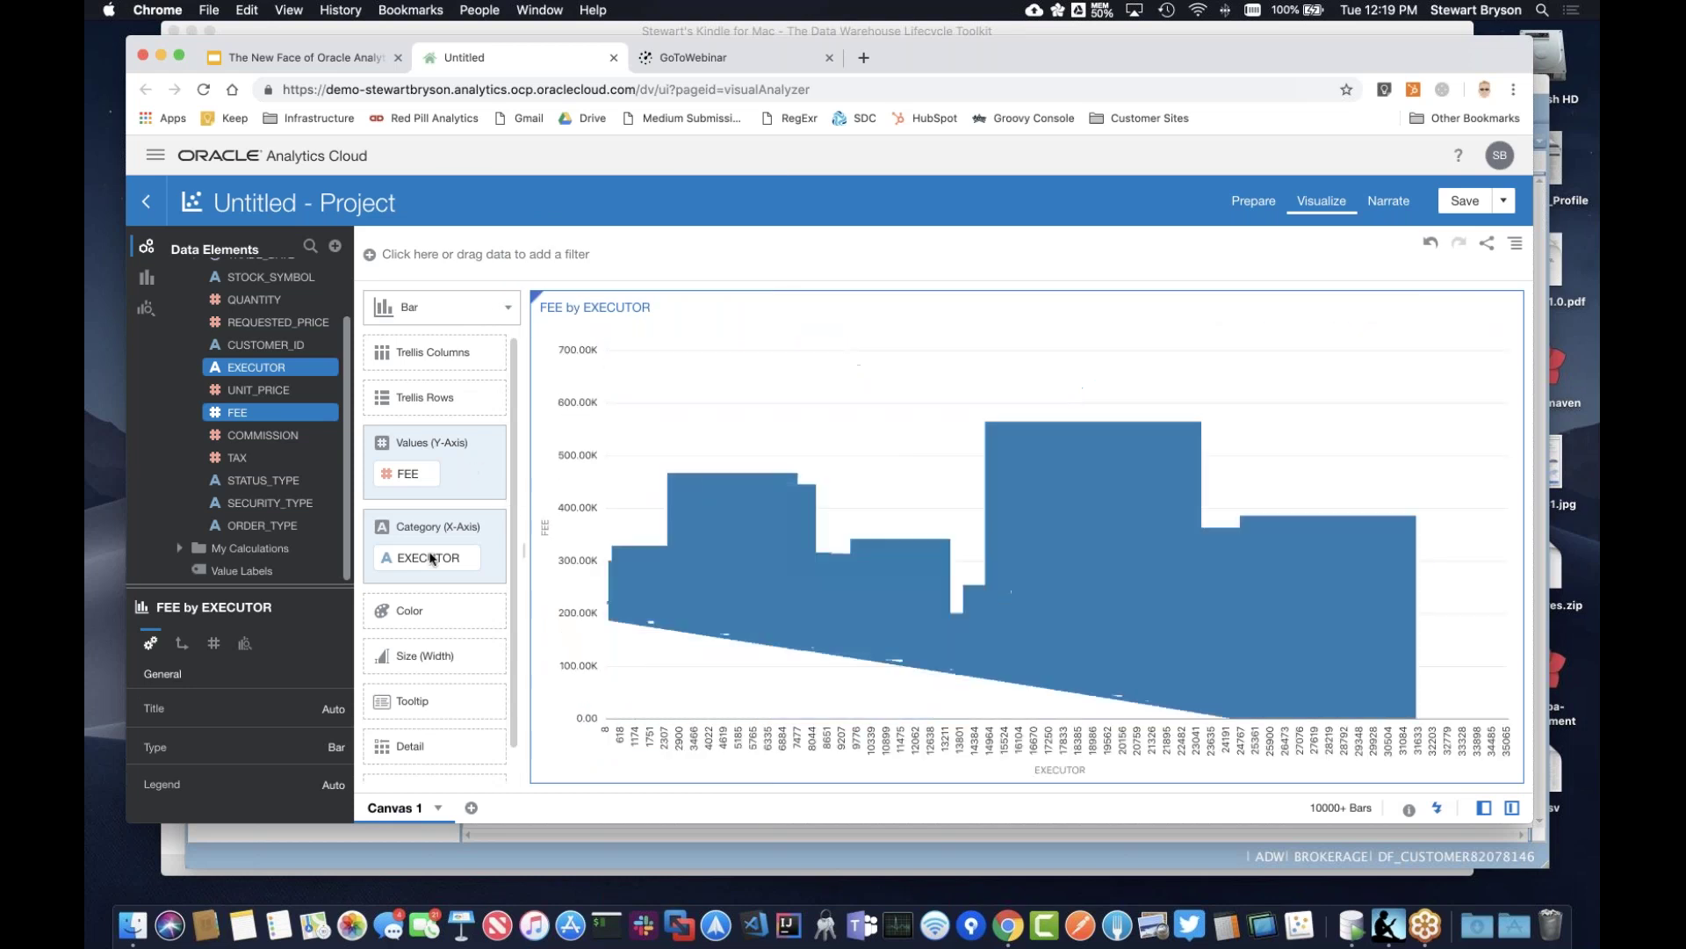
right_click(421, 473)
mouse_move(463, 615)
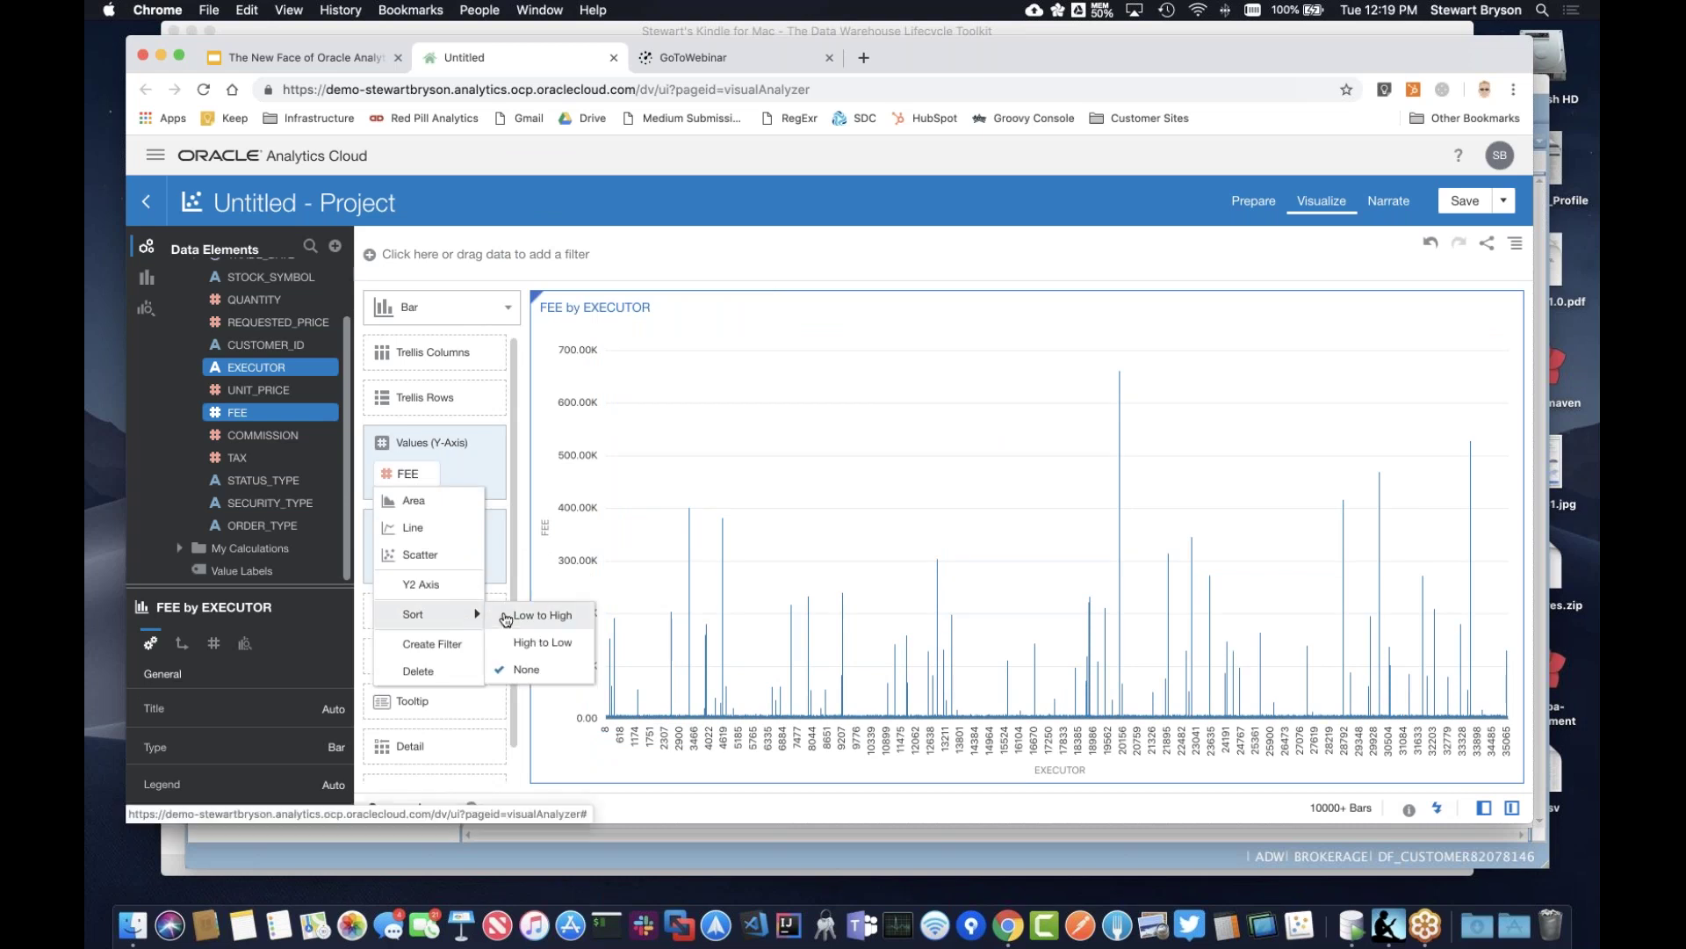
left_click(543, 642)
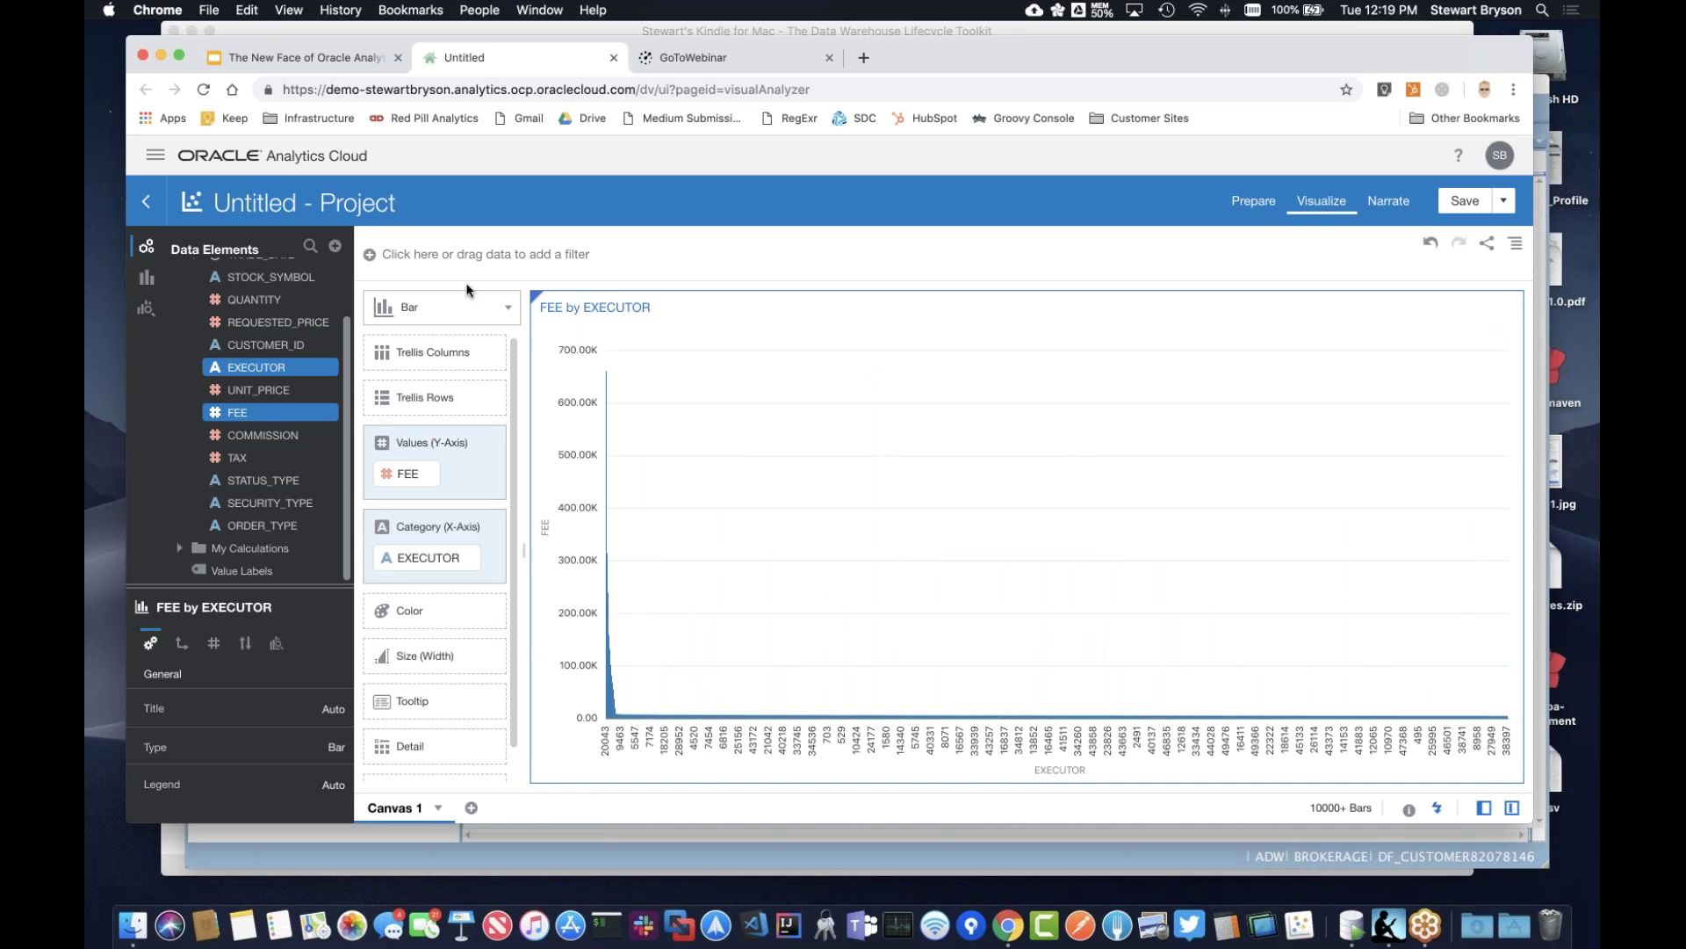
Filter the chart by TRADE_DATE with a start of 2/2/19 and an end of 2/4/19.
left_click(485, 257)
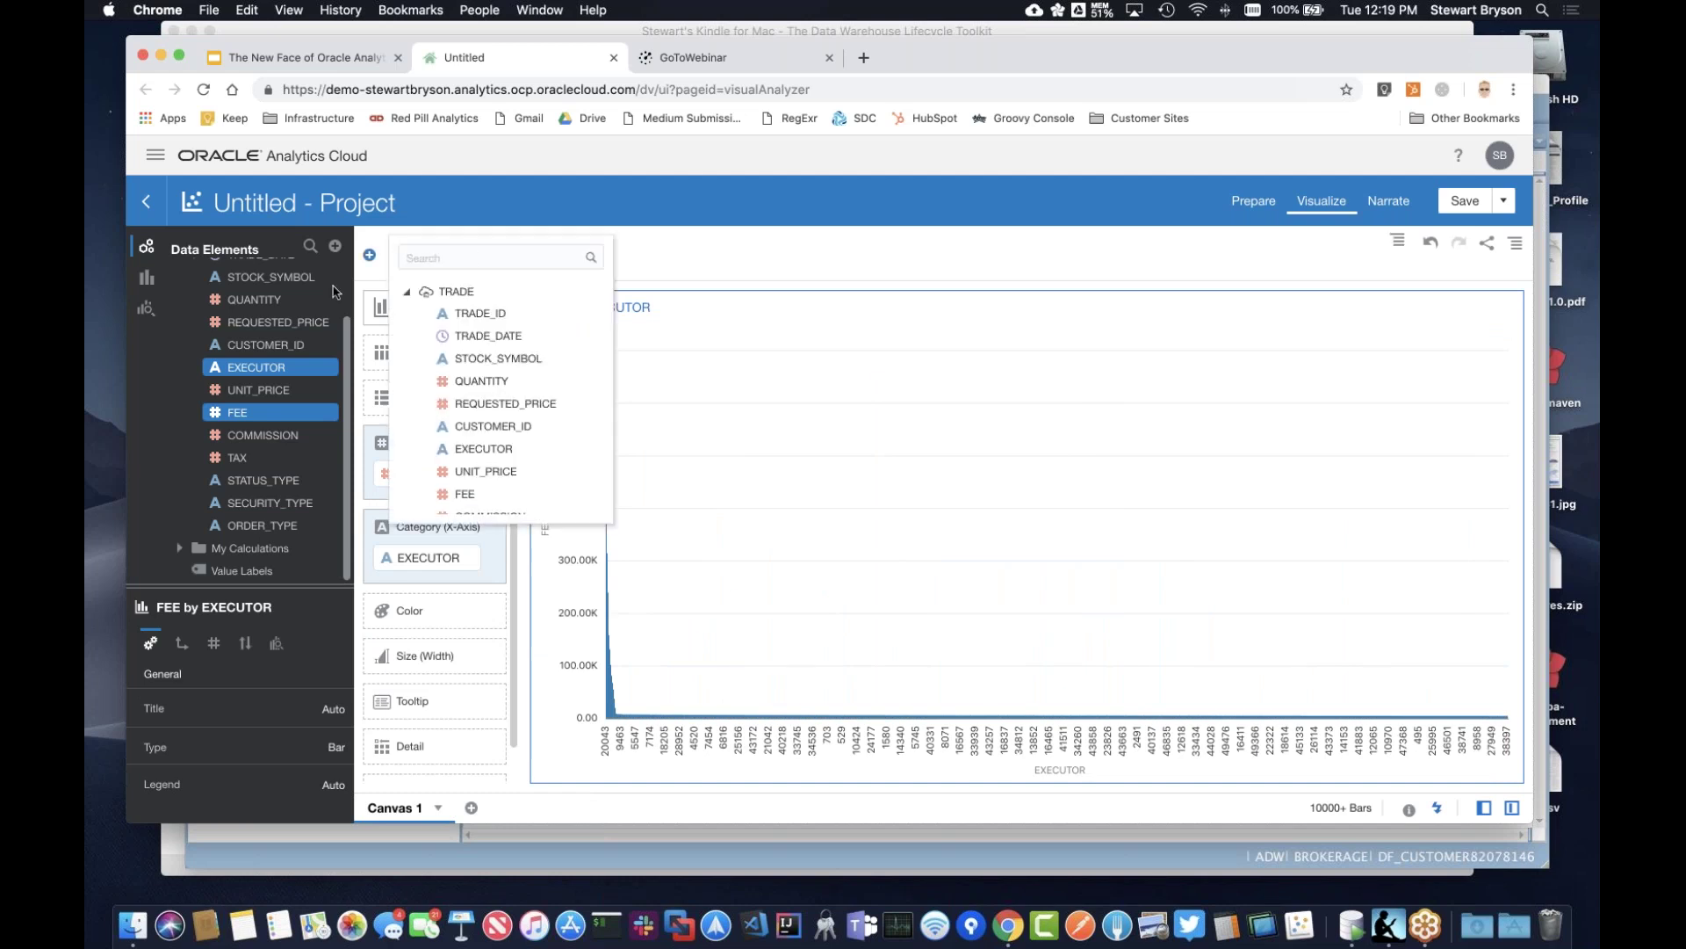
scroll(306, 315, "up", 2)
left_click_drag(298, 319, 431, 255)
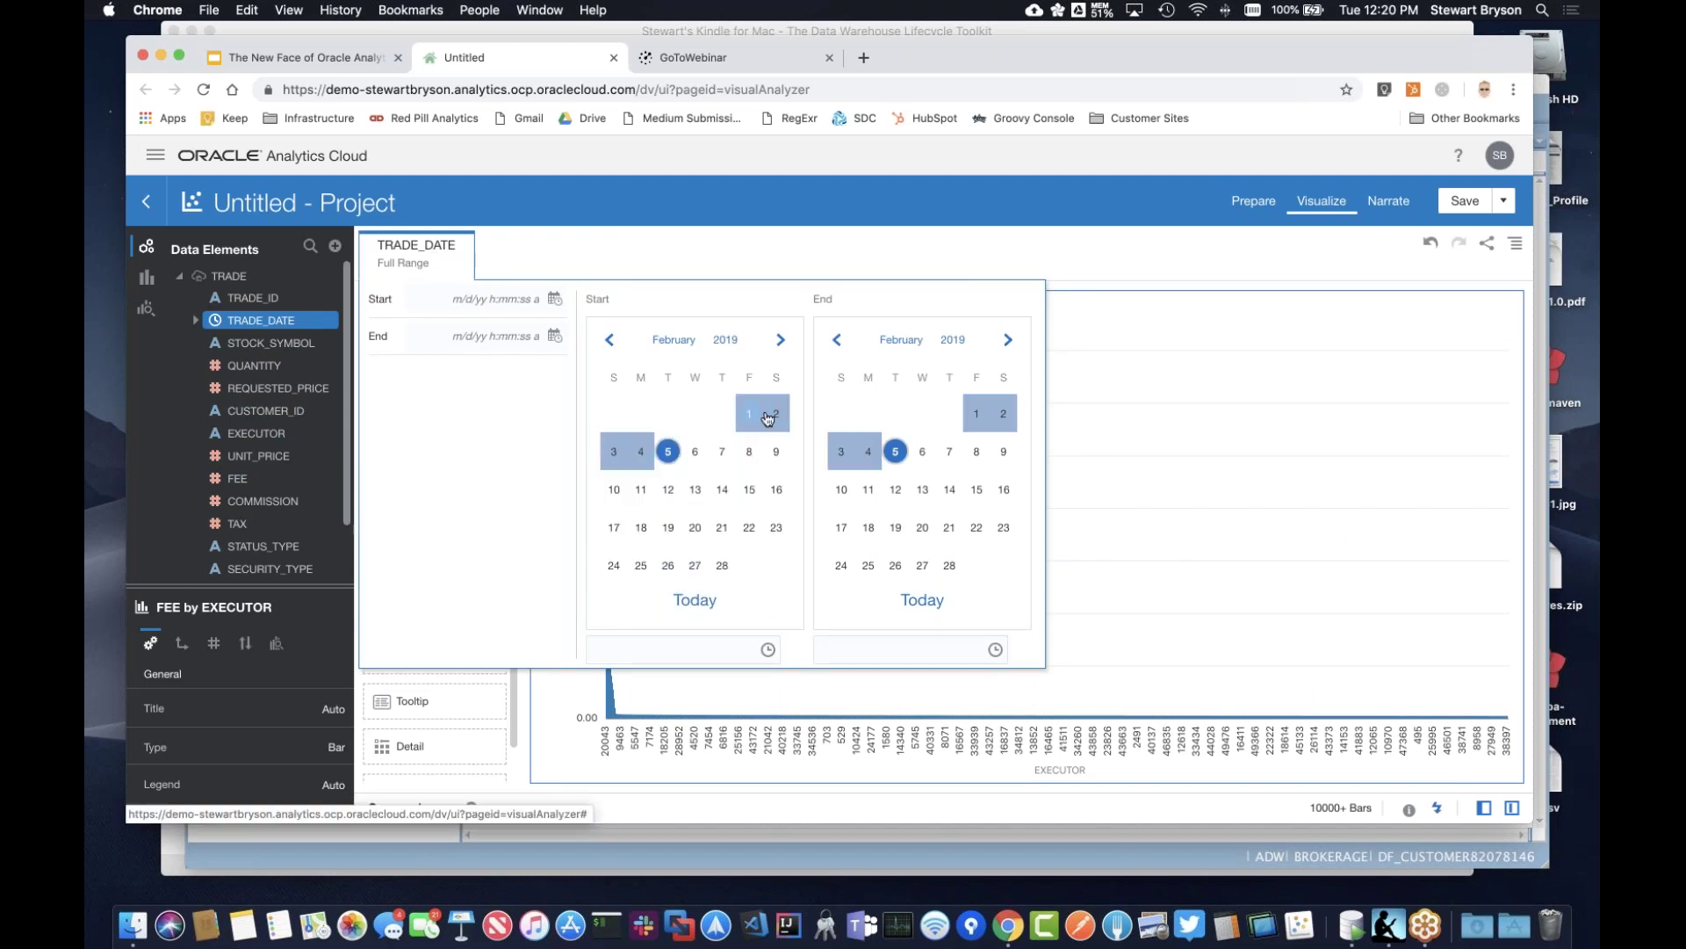
left_click(775, 417)
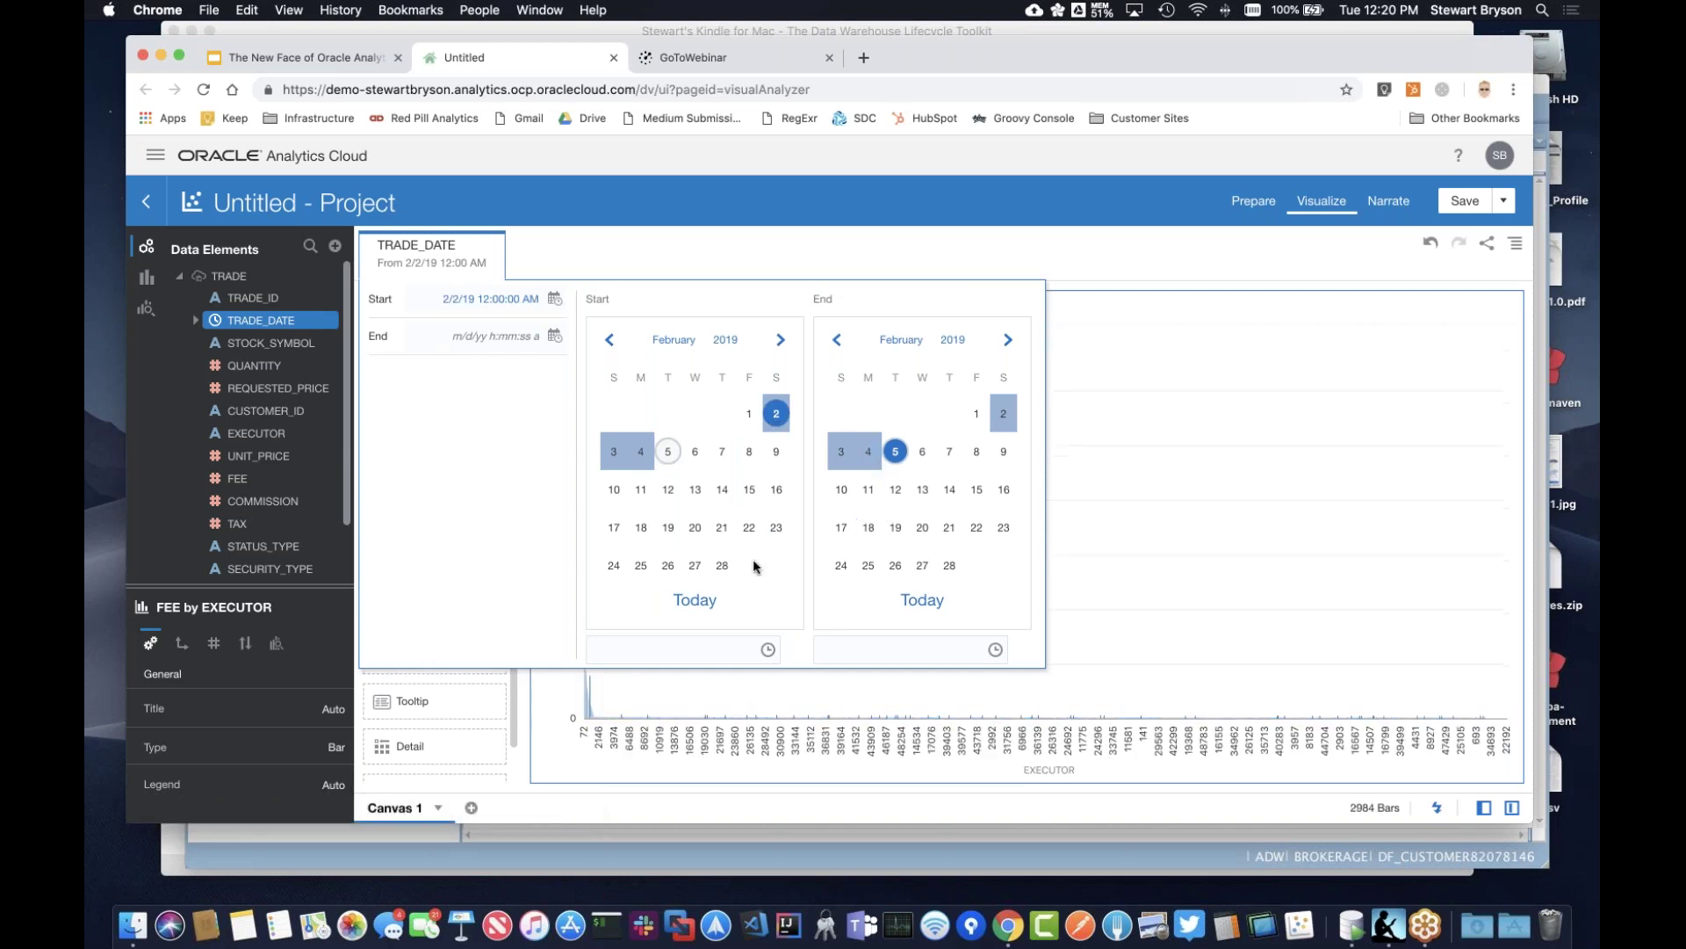
left_click(554, 336)
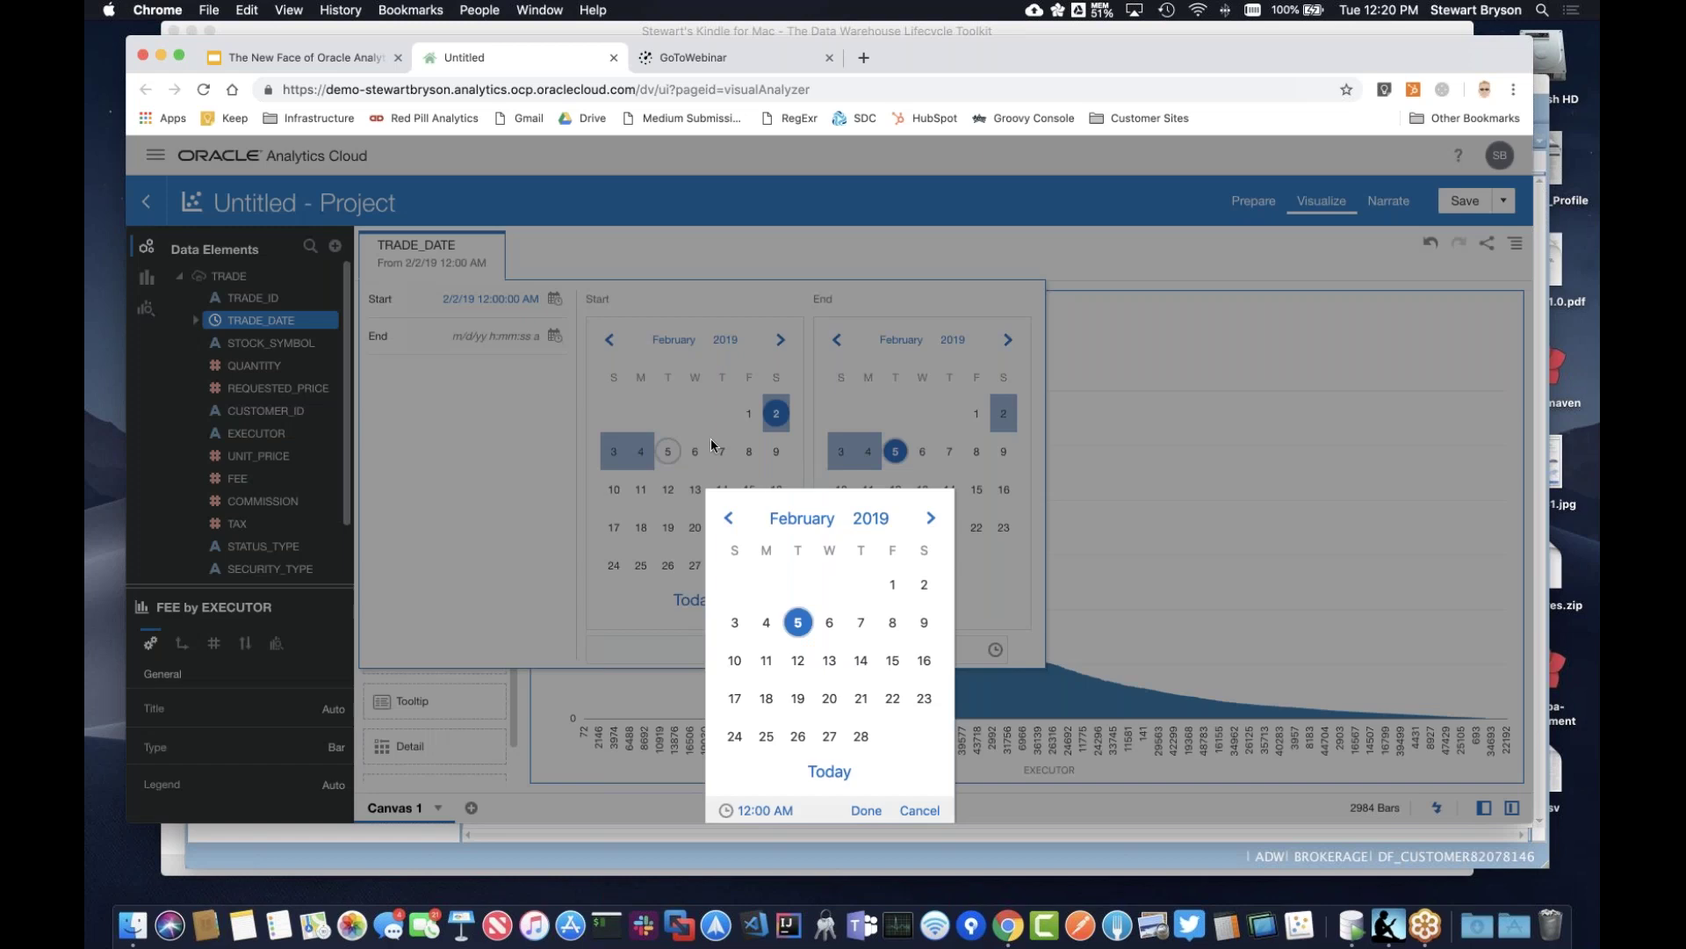
left_click(766, 621)
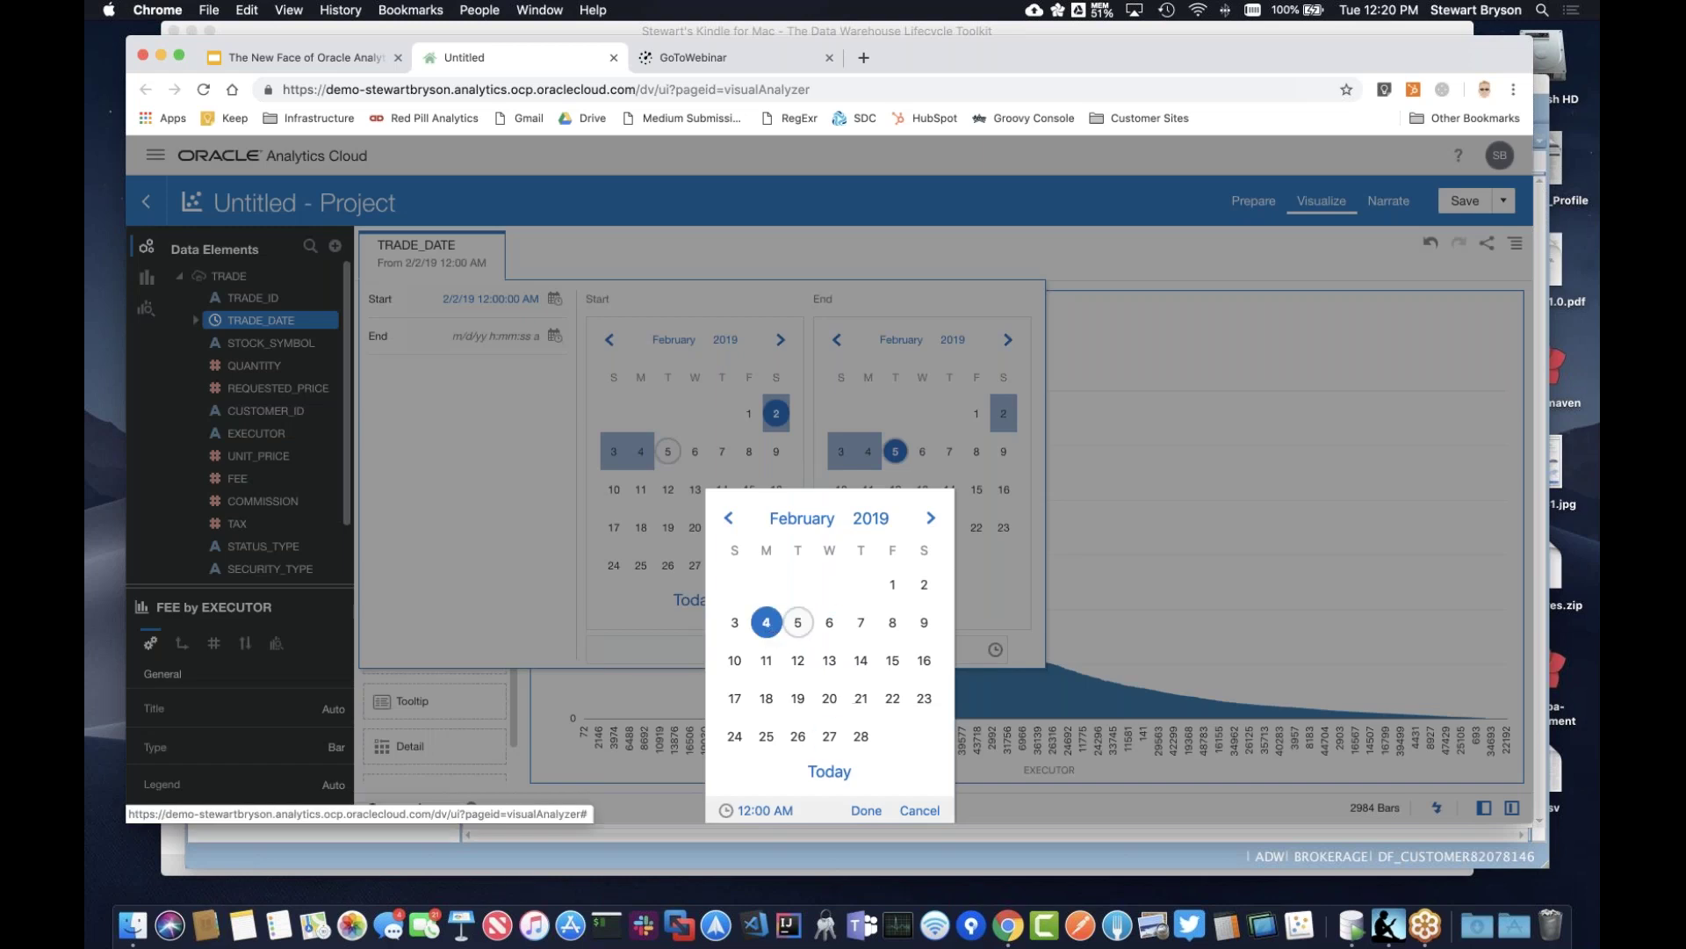
left_click(864, 810)
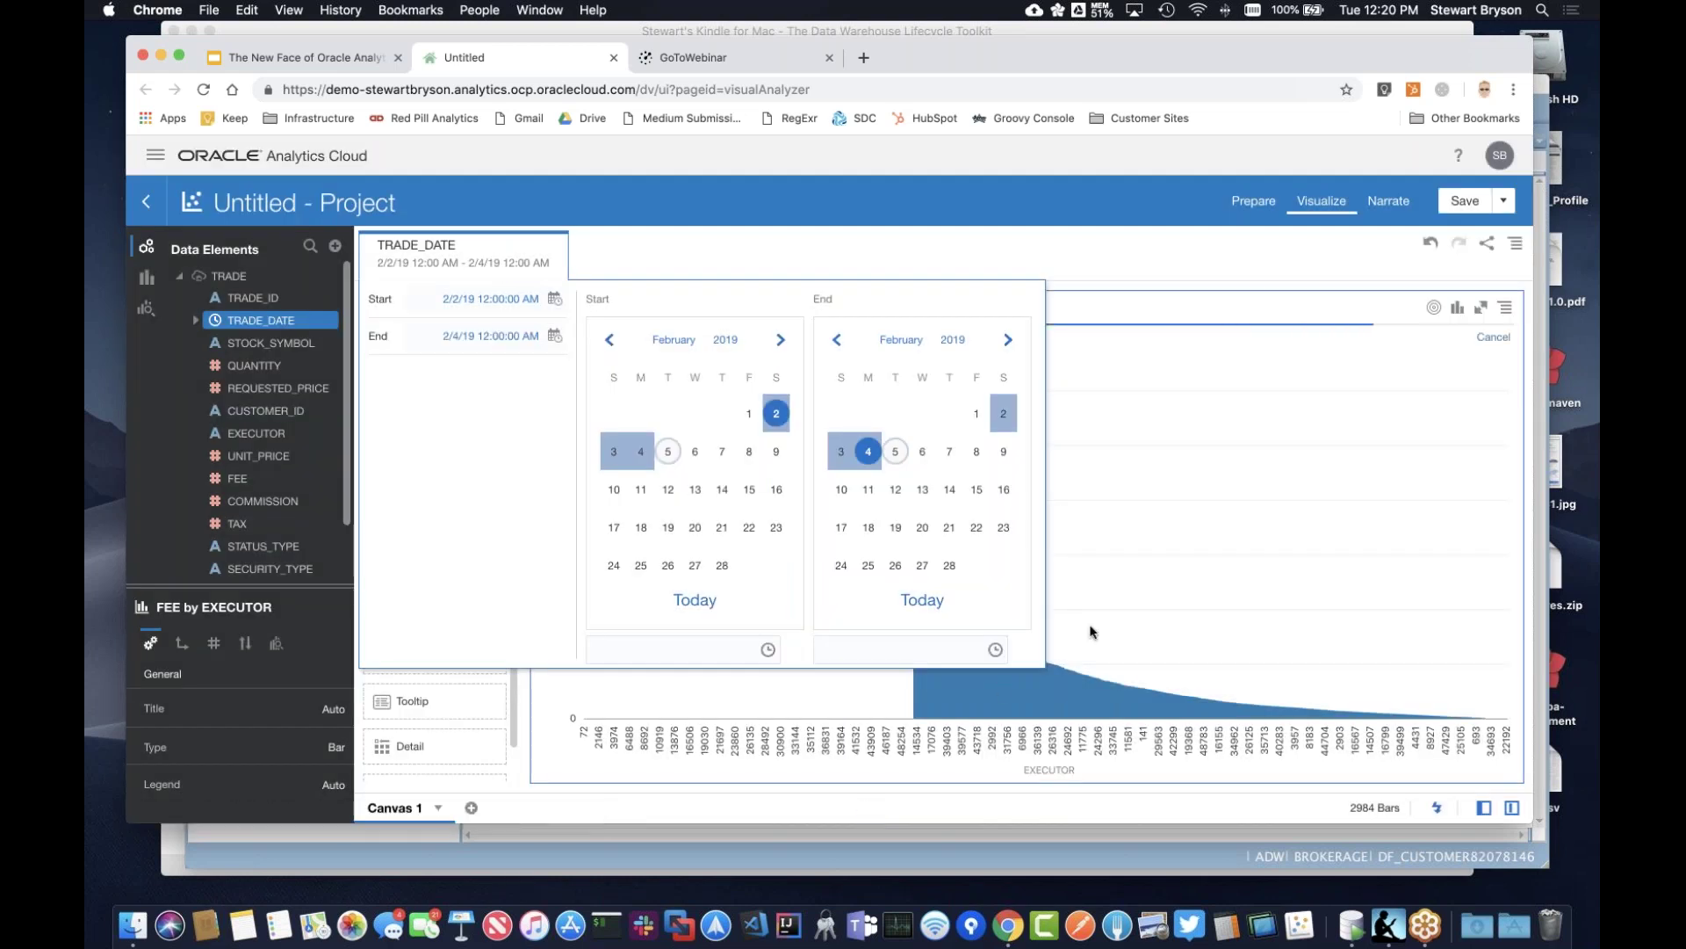
left_click(1027, 259)
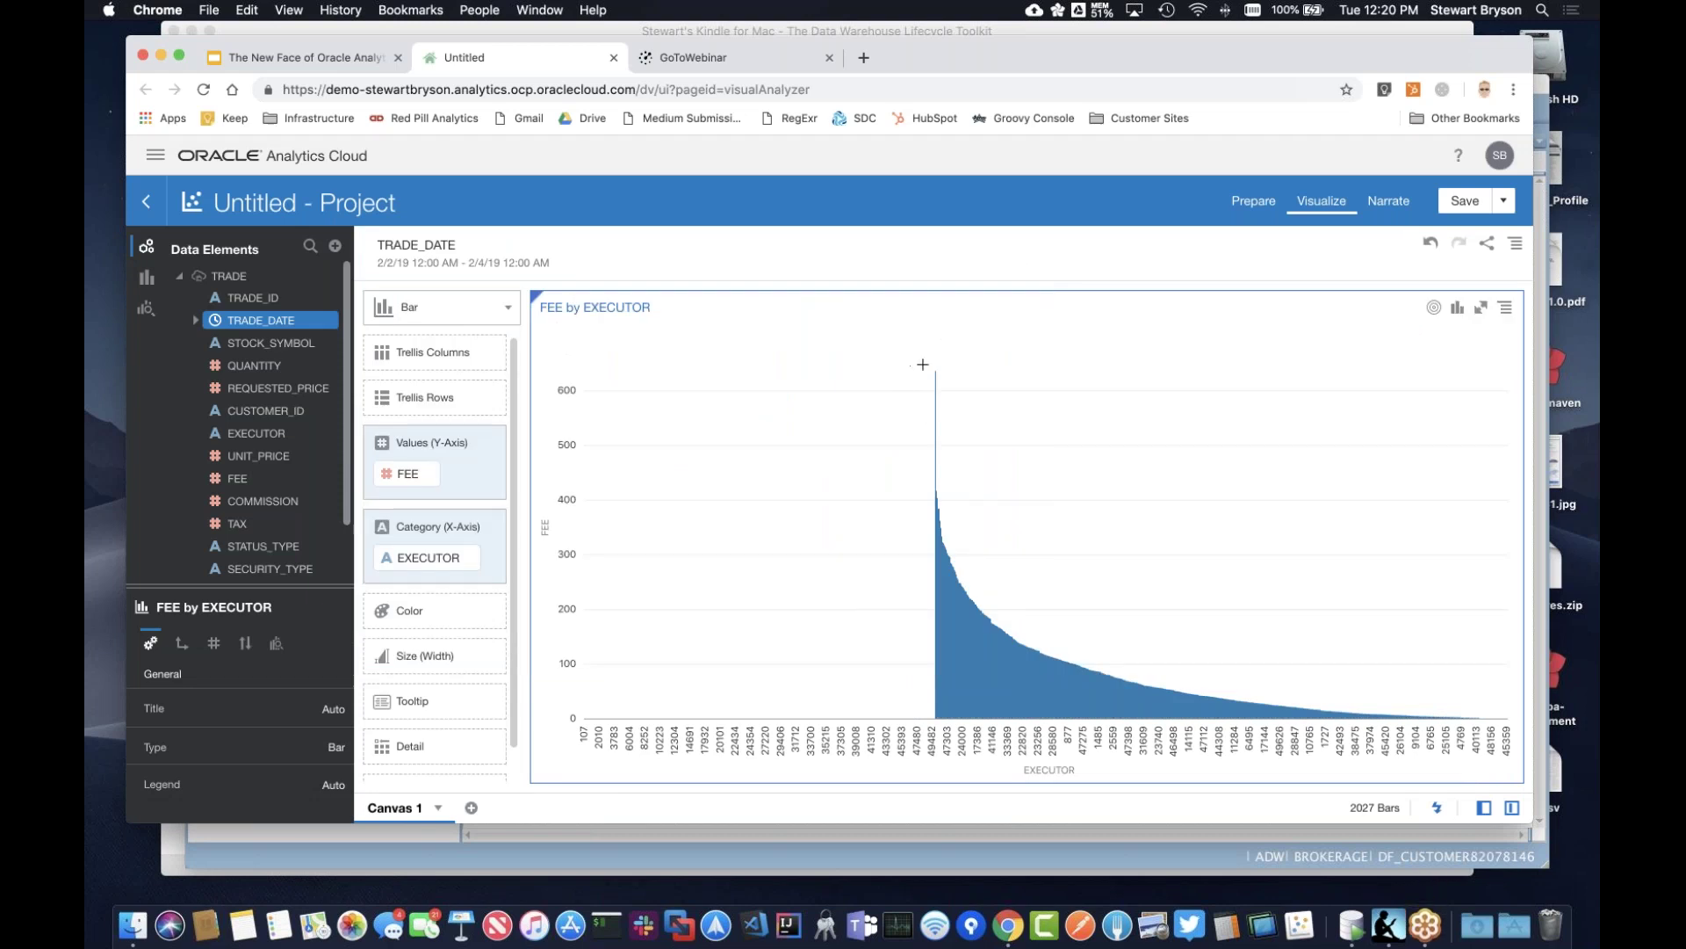
Keep only the highest-fee executors at the chart's peak, about 23 bars.
left_click_drag(922, 363, 950, 625)
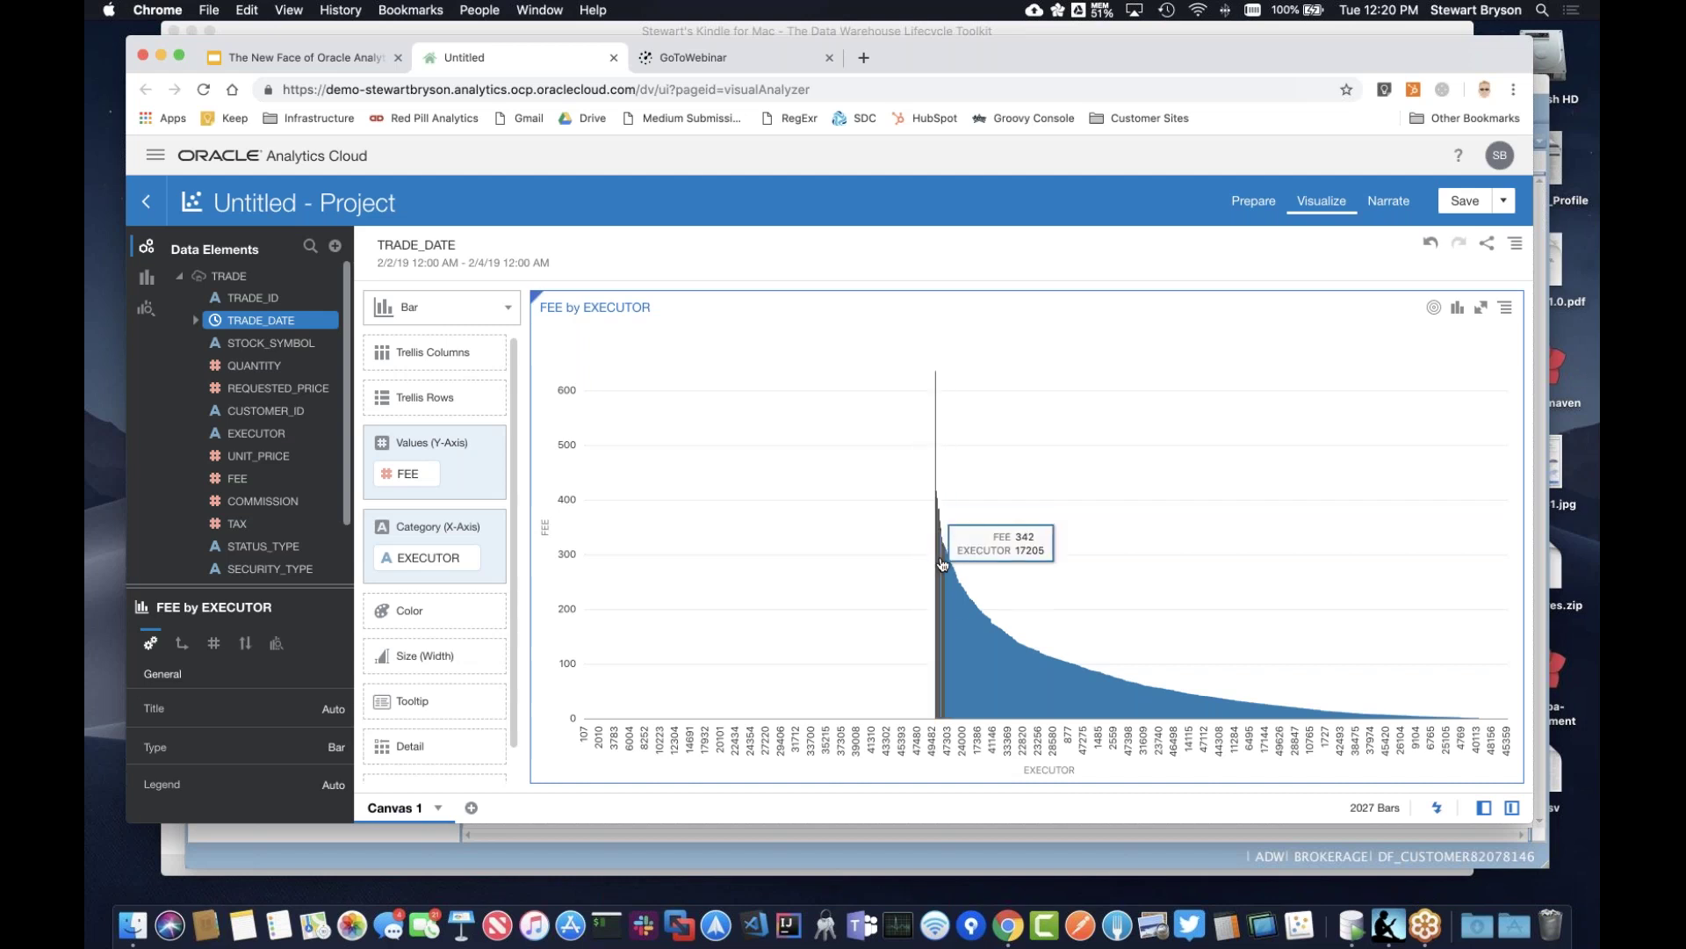
right_click(987, 443)
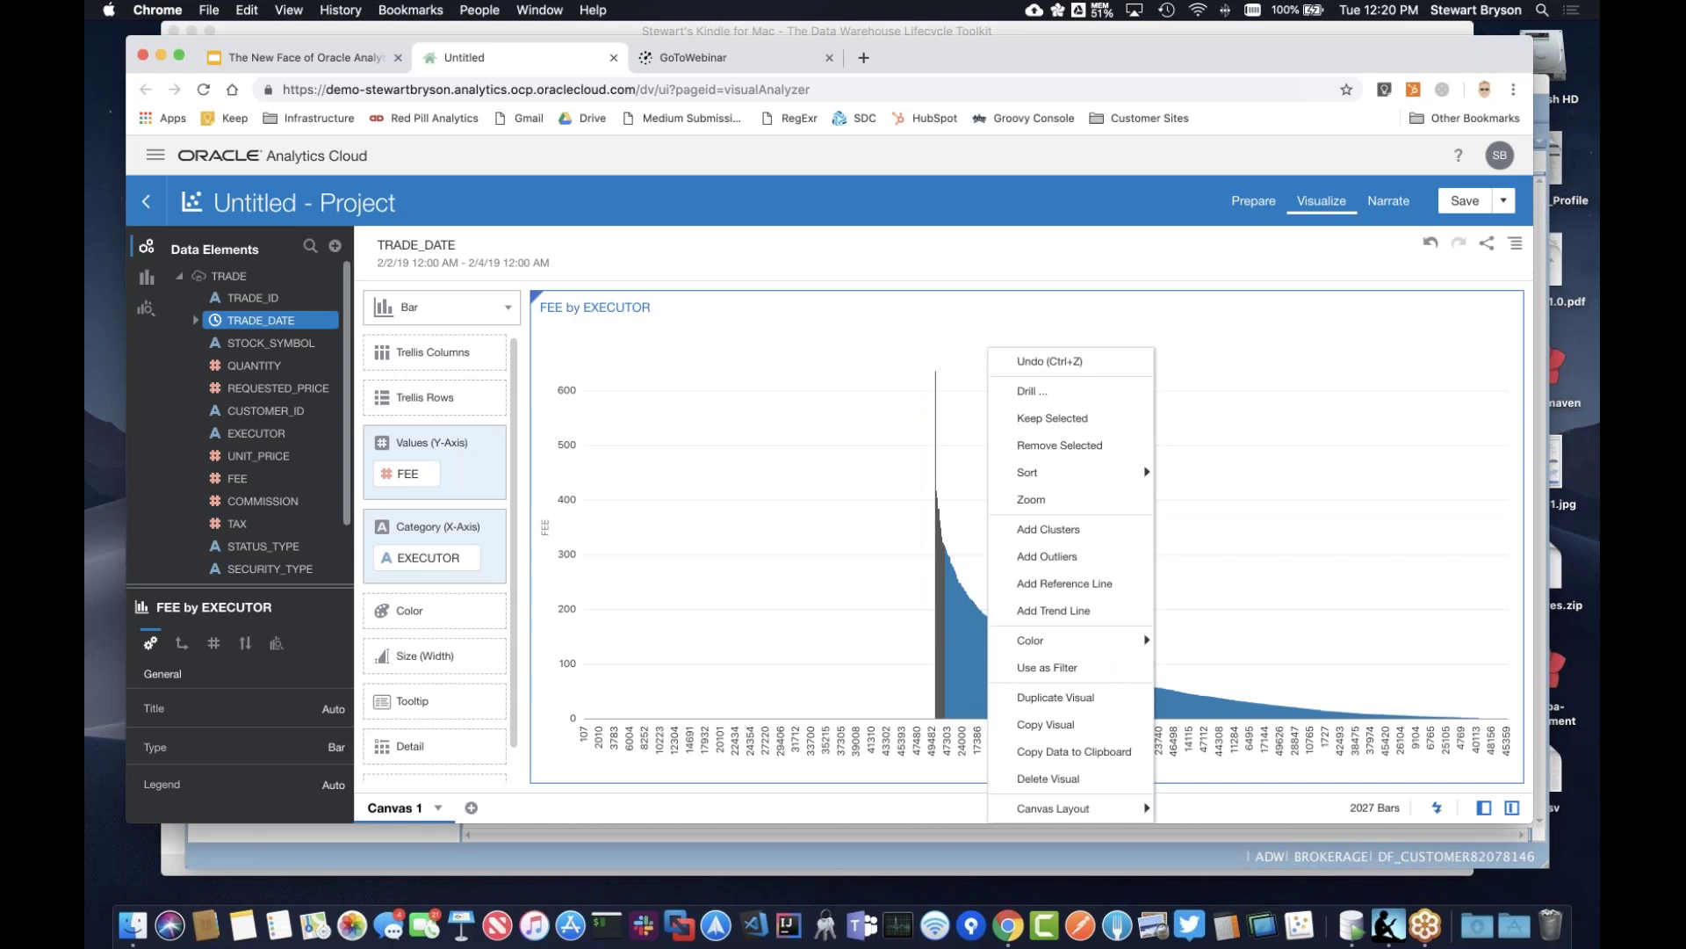
left_click(1039, 419)
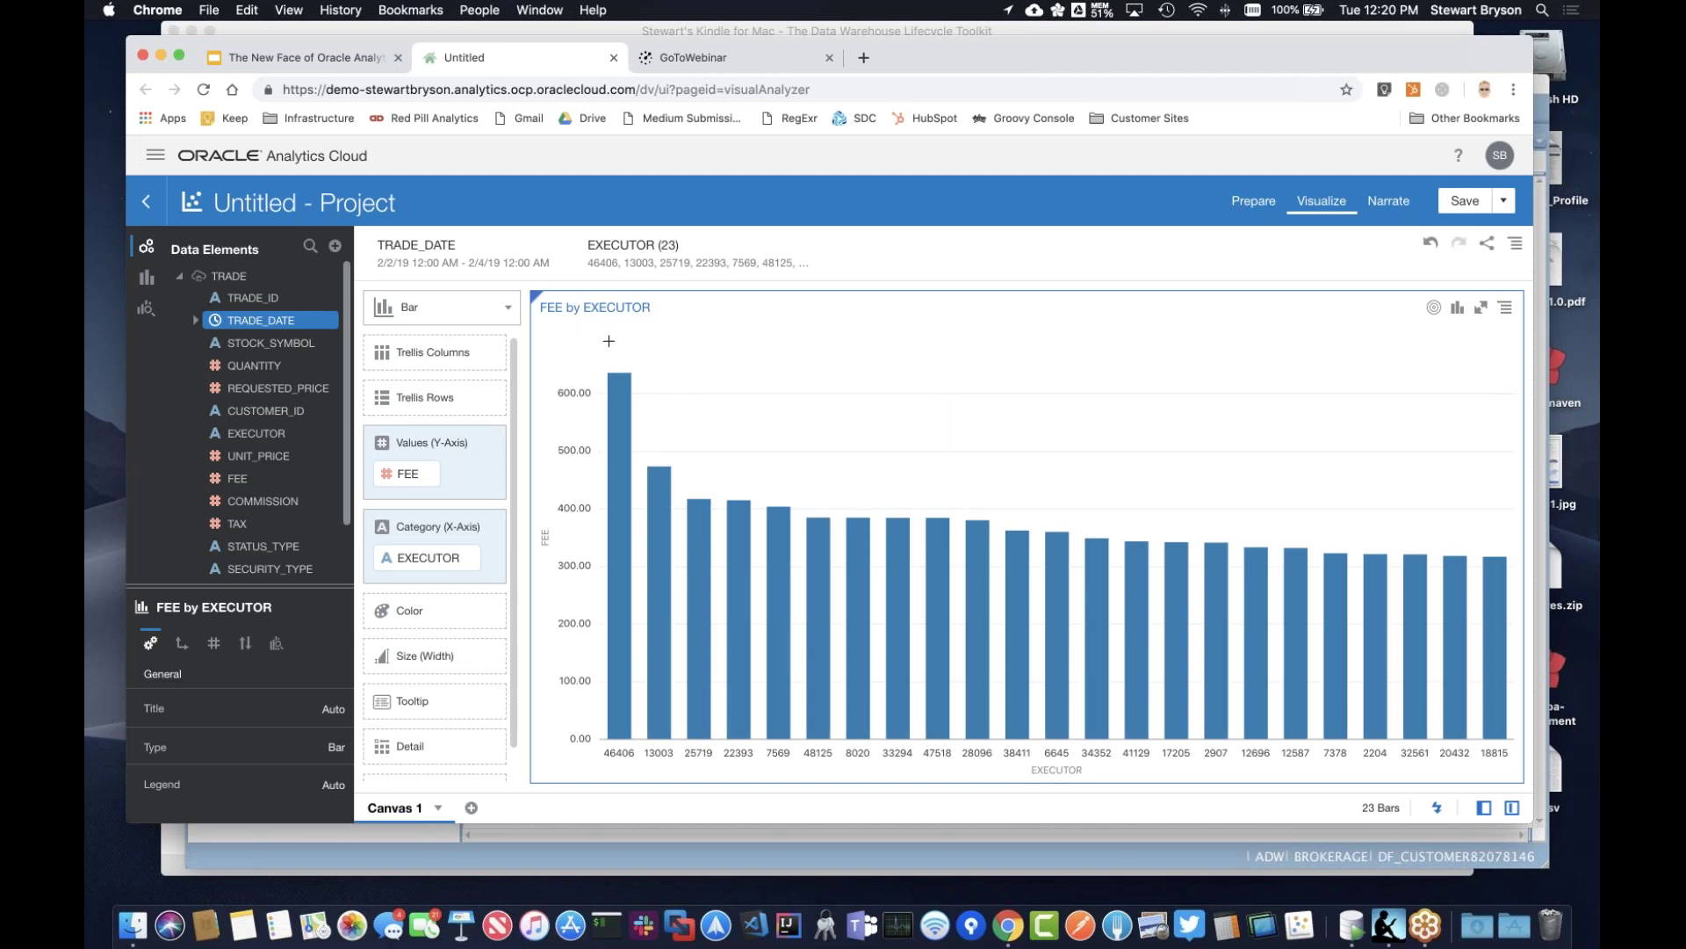
Narrow the bar chart to the ten executors with the highest fees.
left_click_drag(656, 444, 736, 519)
right_click(802, 474)
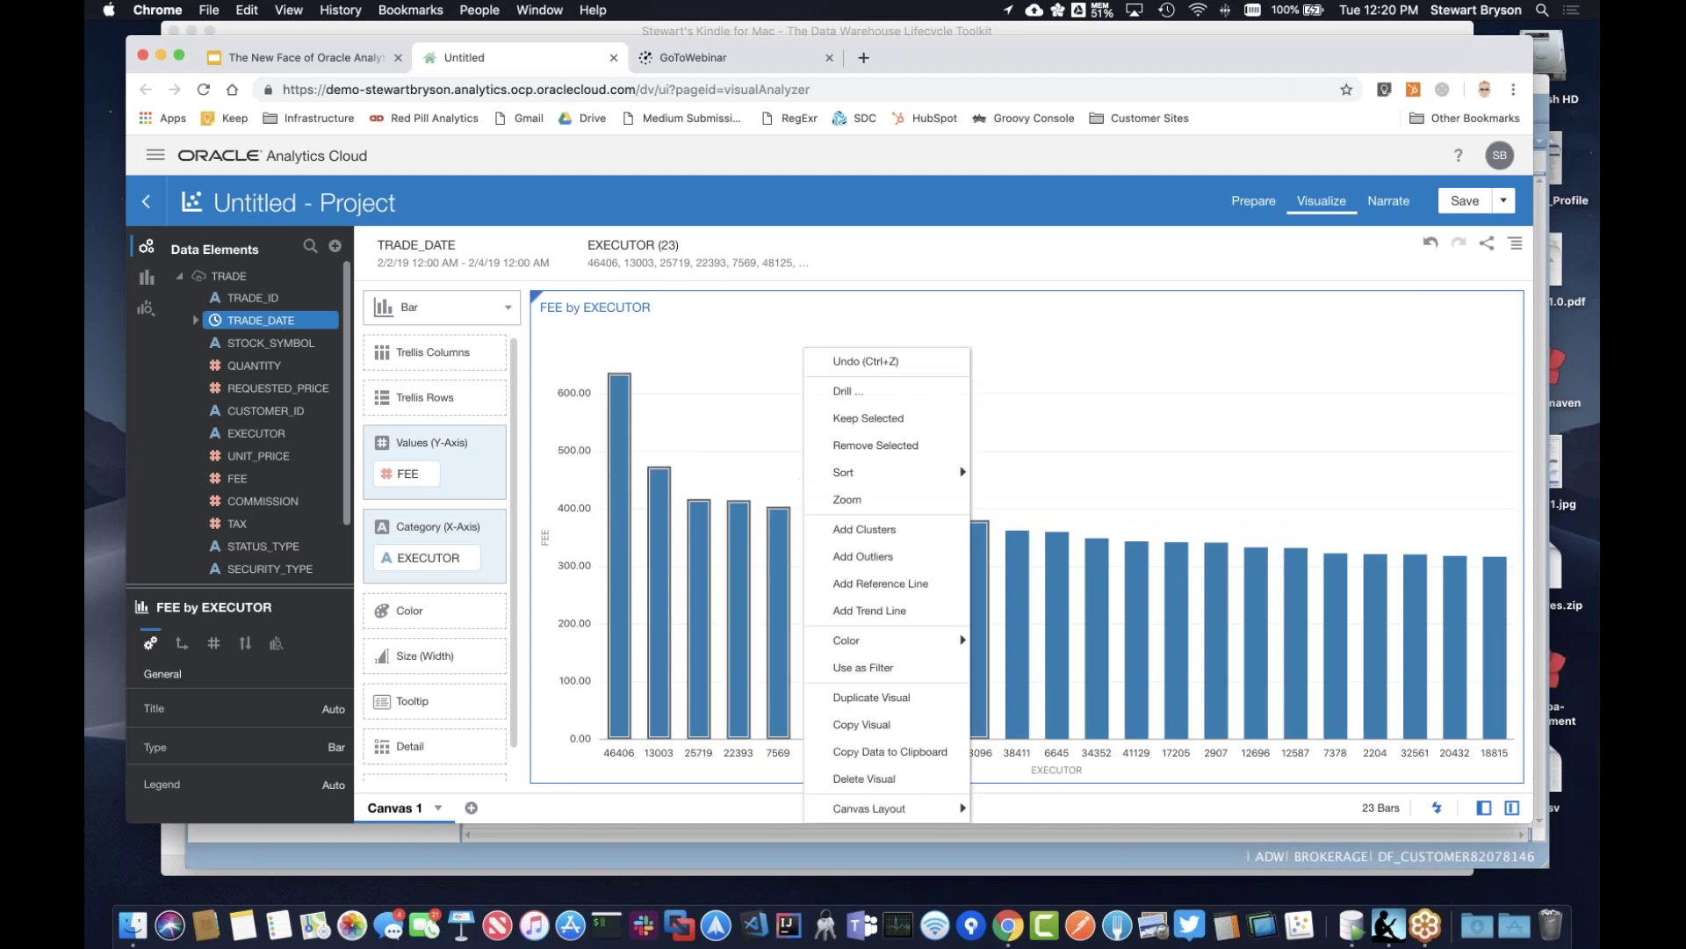
left_click(865, 419)
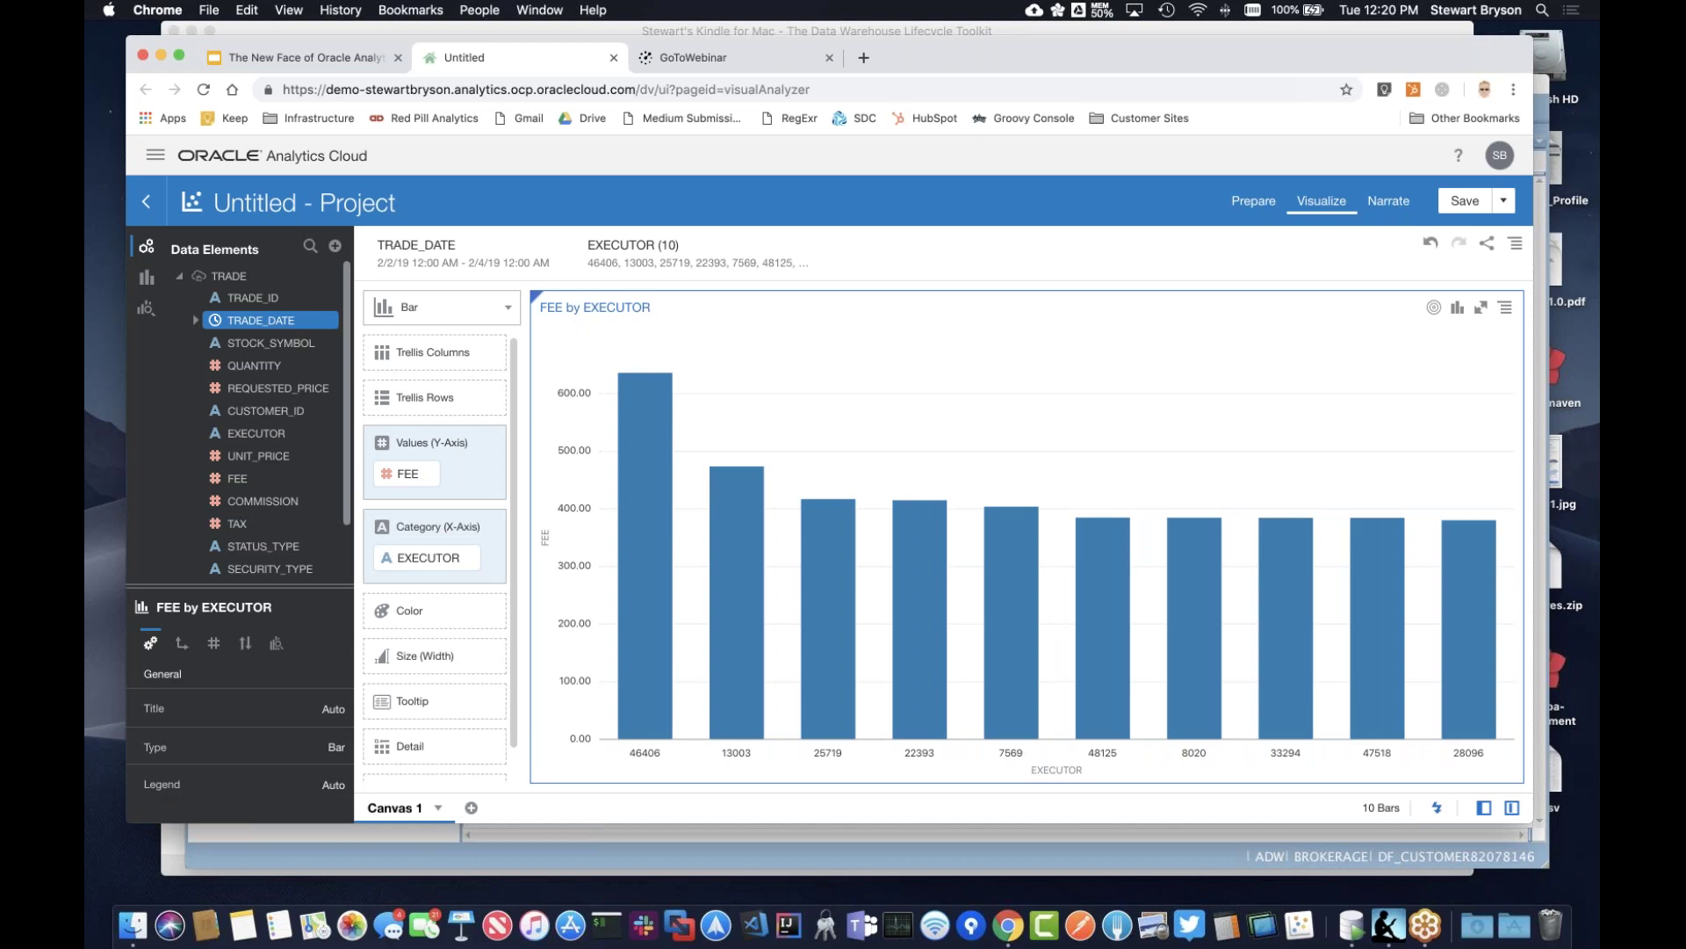
Keep only the first seven executor bars, from 46406 through 8020.
left_click_drag(603, 343, 1238, 559)
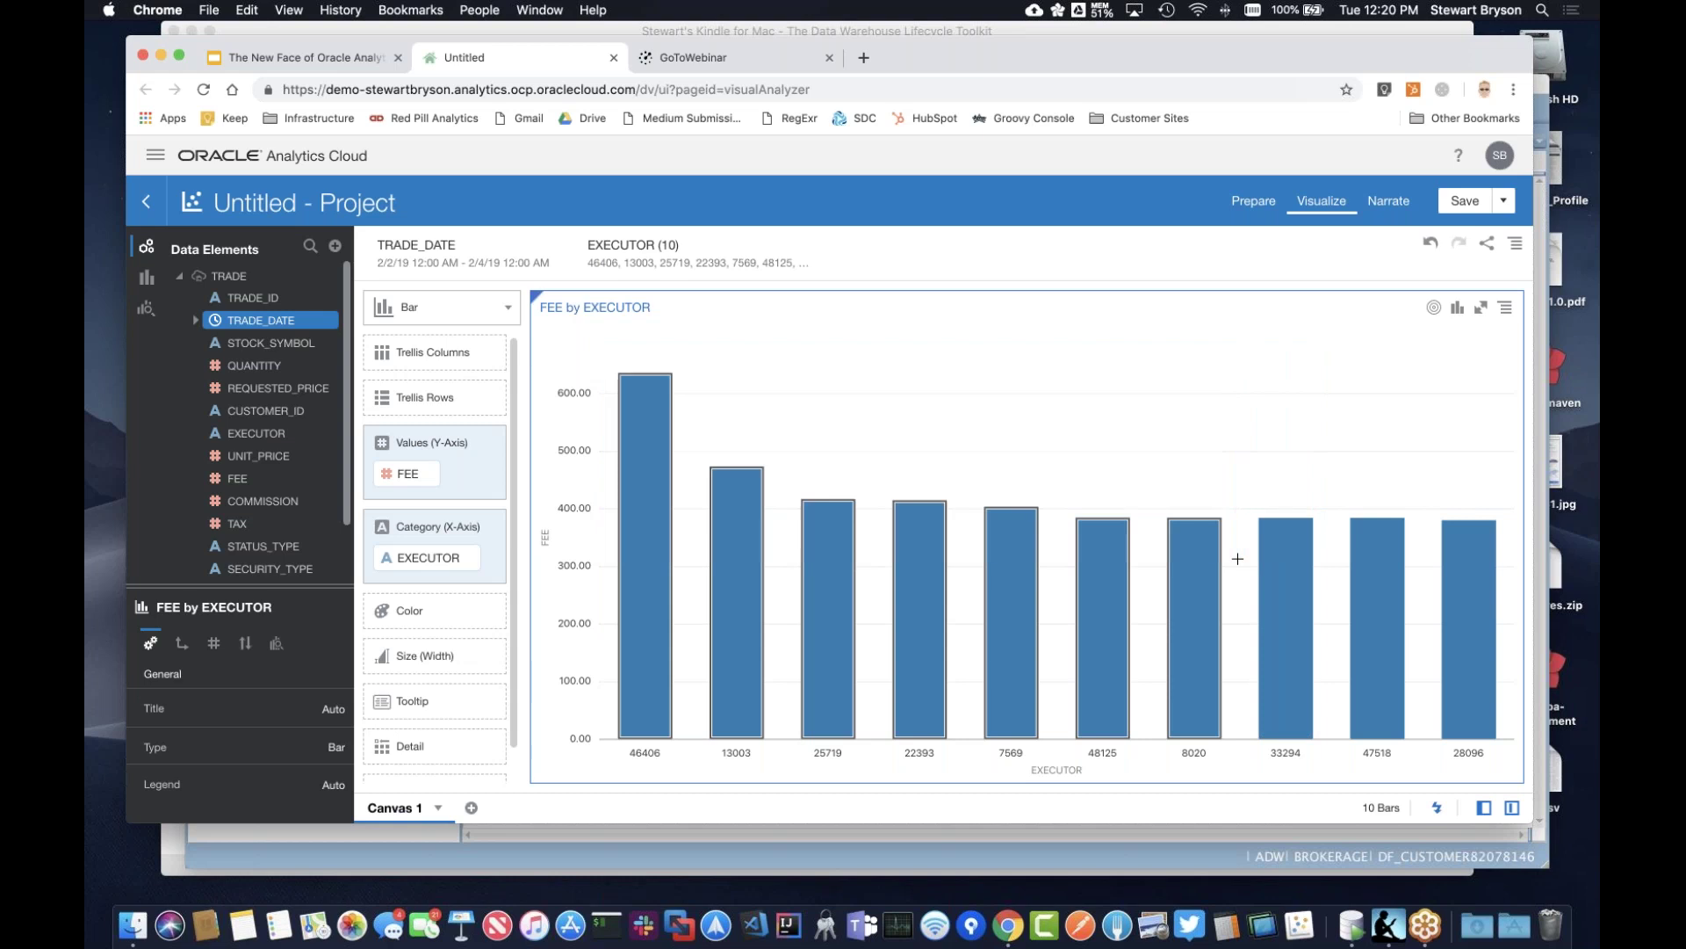
right_click(1088, 389)
left_click(1099, 419)
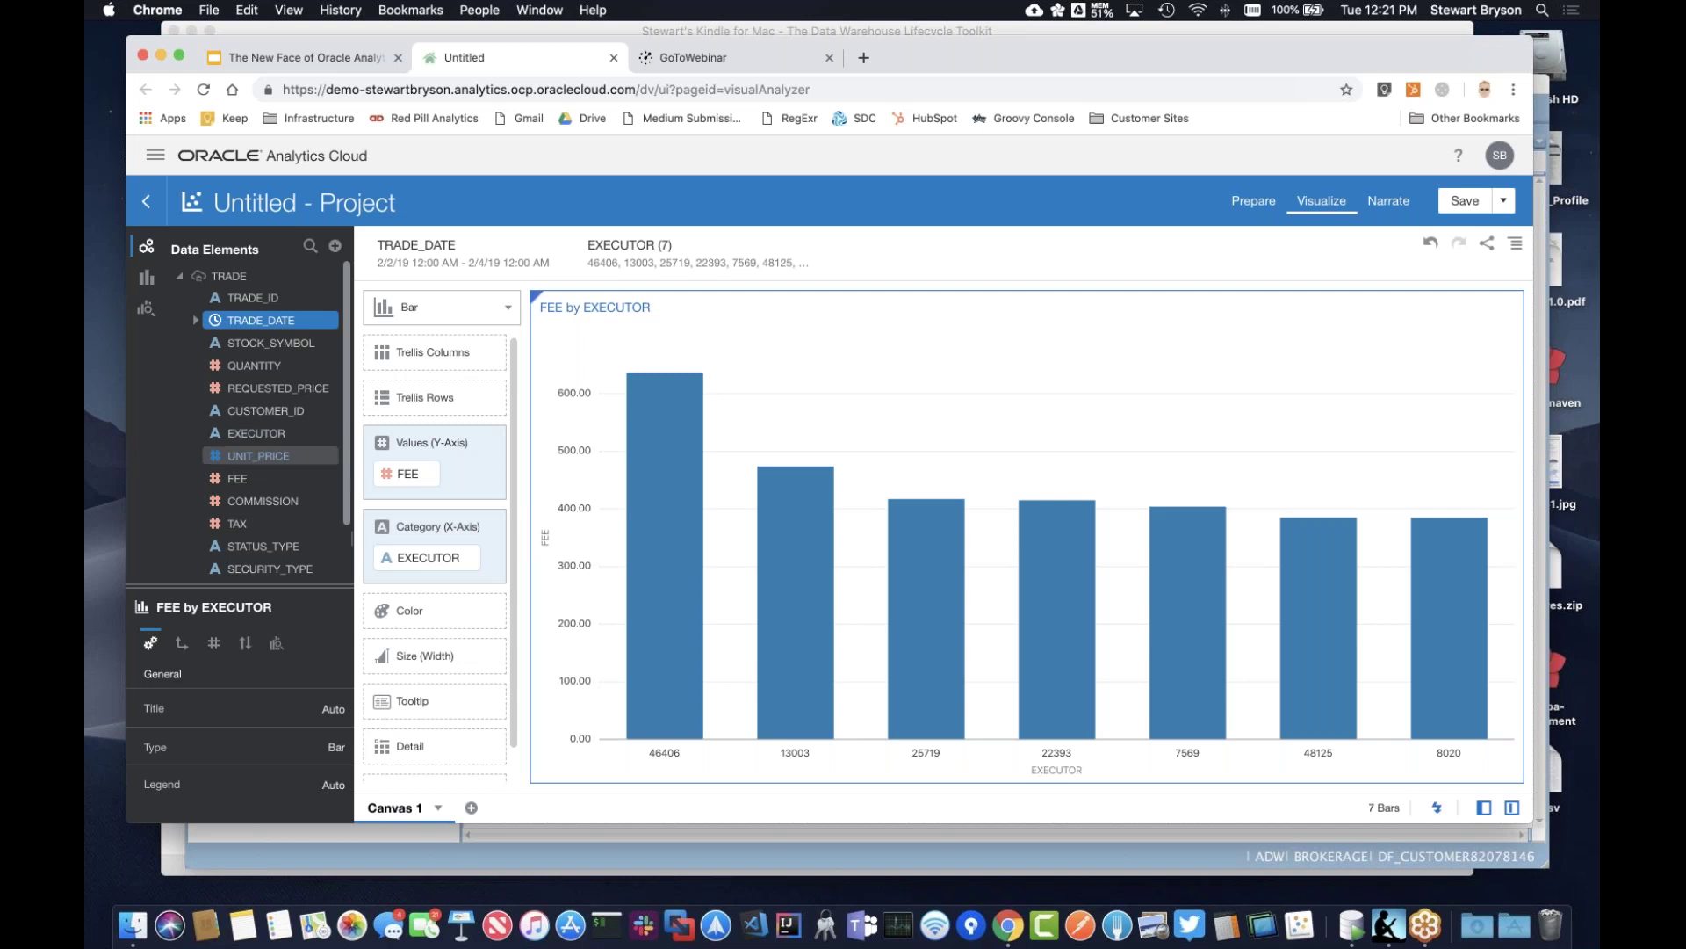
Add COMMISSION as a second Y-axis value alongside FEE in the bar chart.
left_click_drag(266, 502, 400, 497)
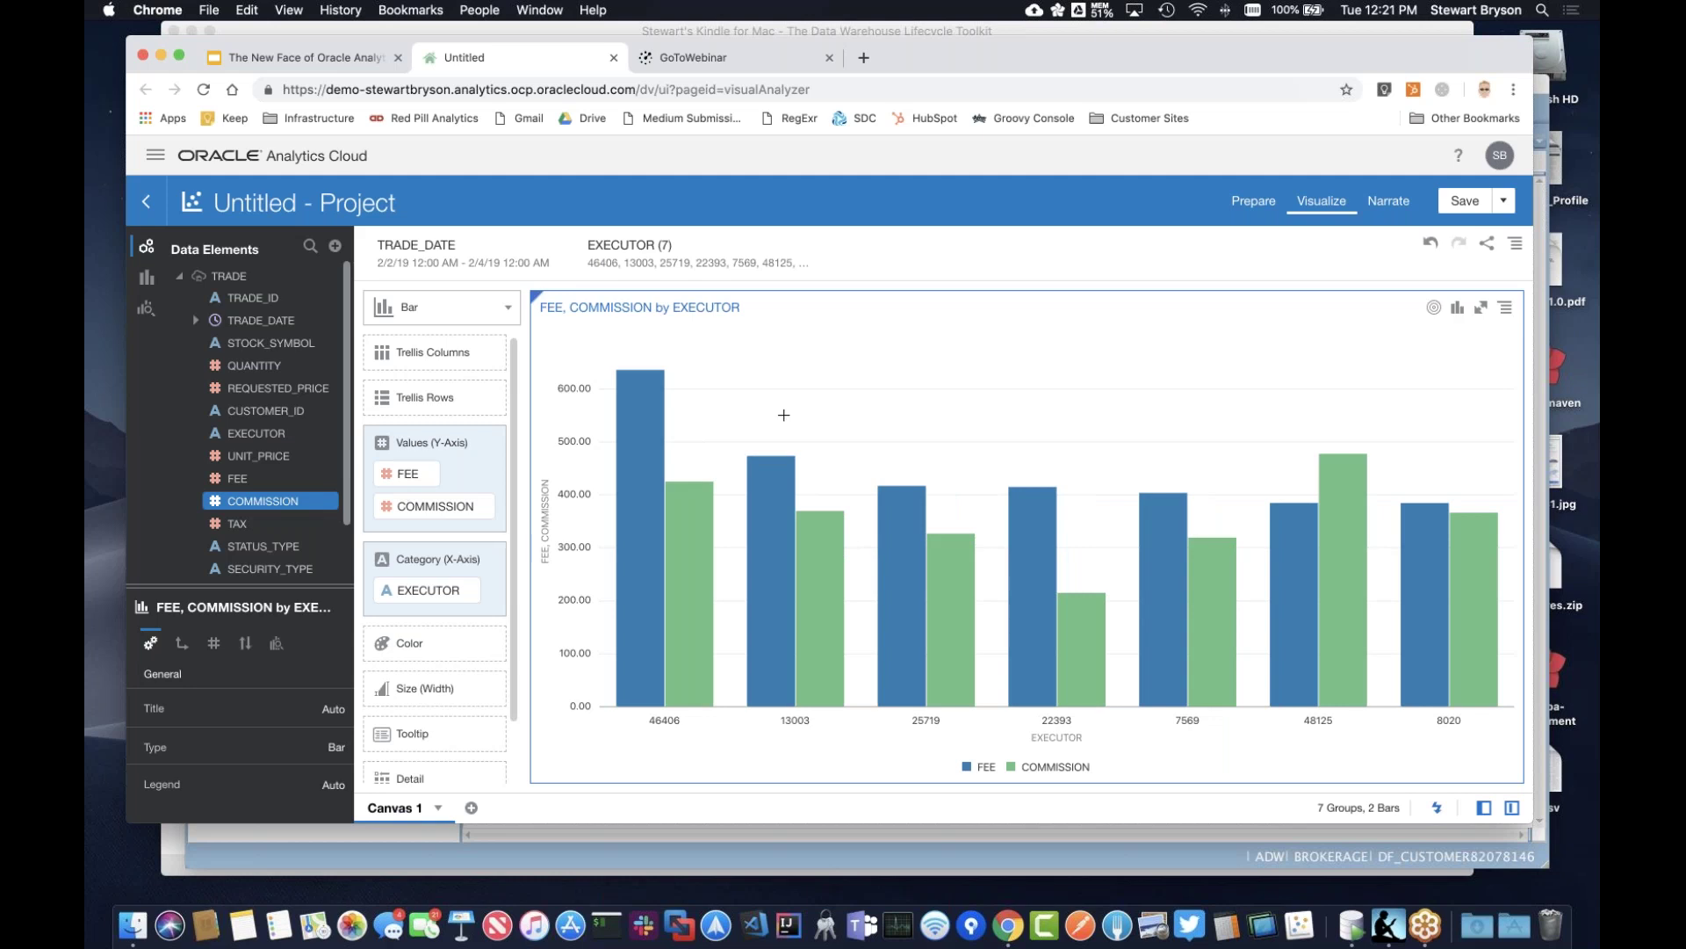
mouse_move(1304, 523)
mouse_move(1334, 570)
Create an additional data set for the project by uploading HR.csv from the Desktop.
left_click(180, 277)
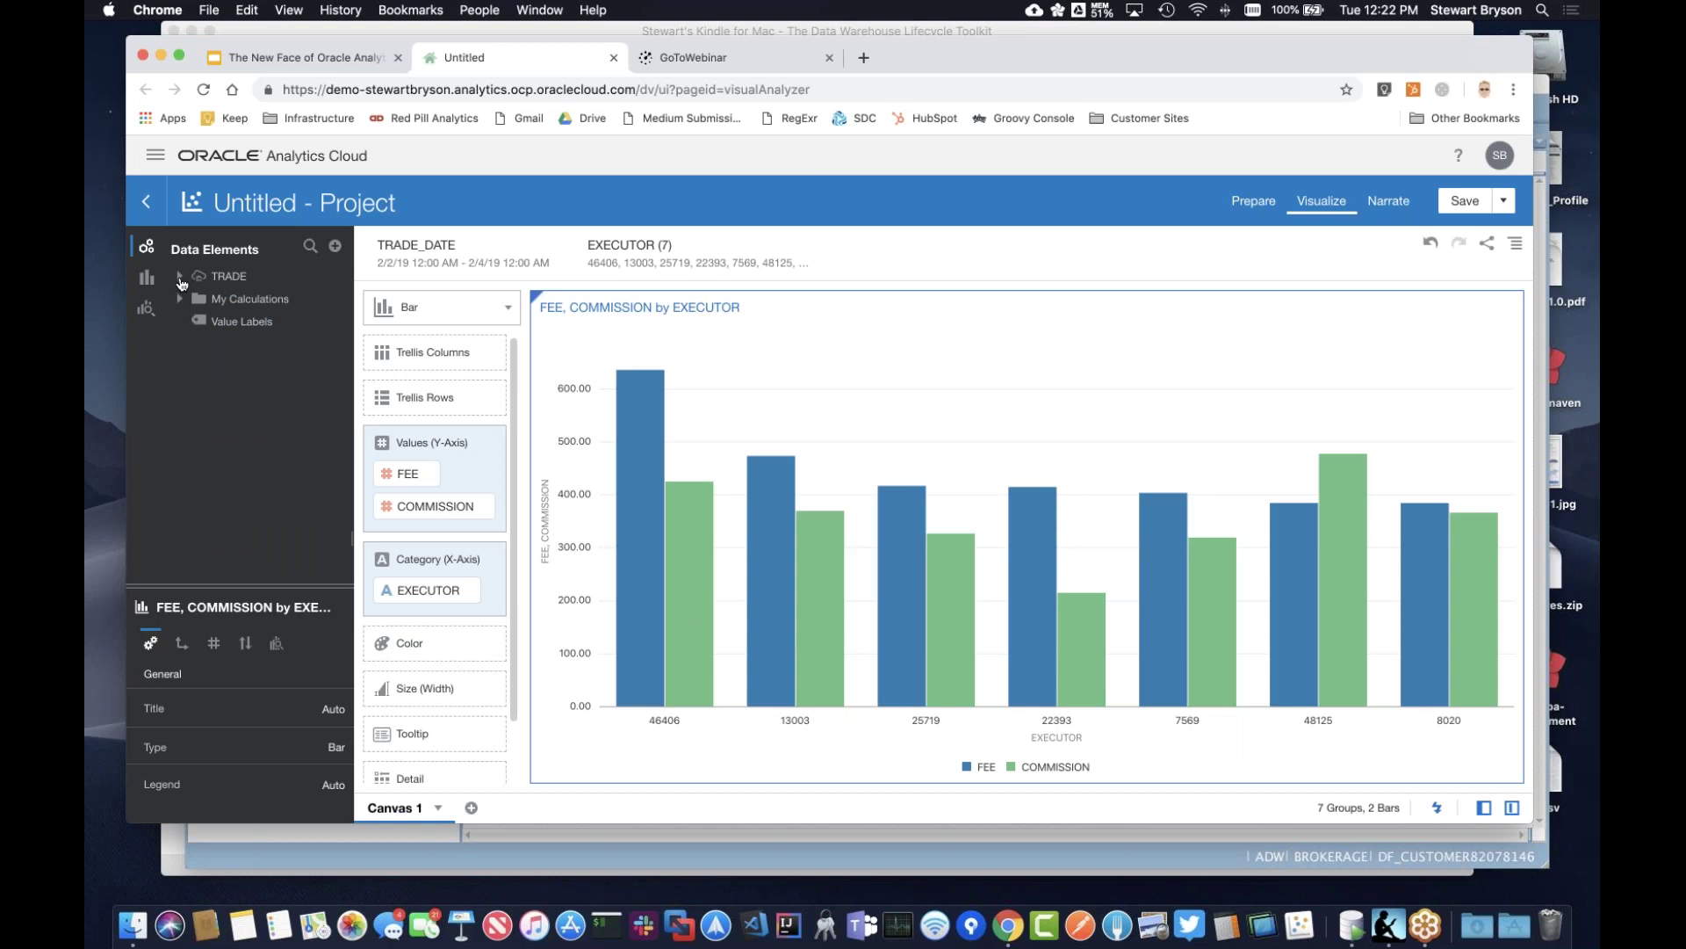
left_click(334, 246)
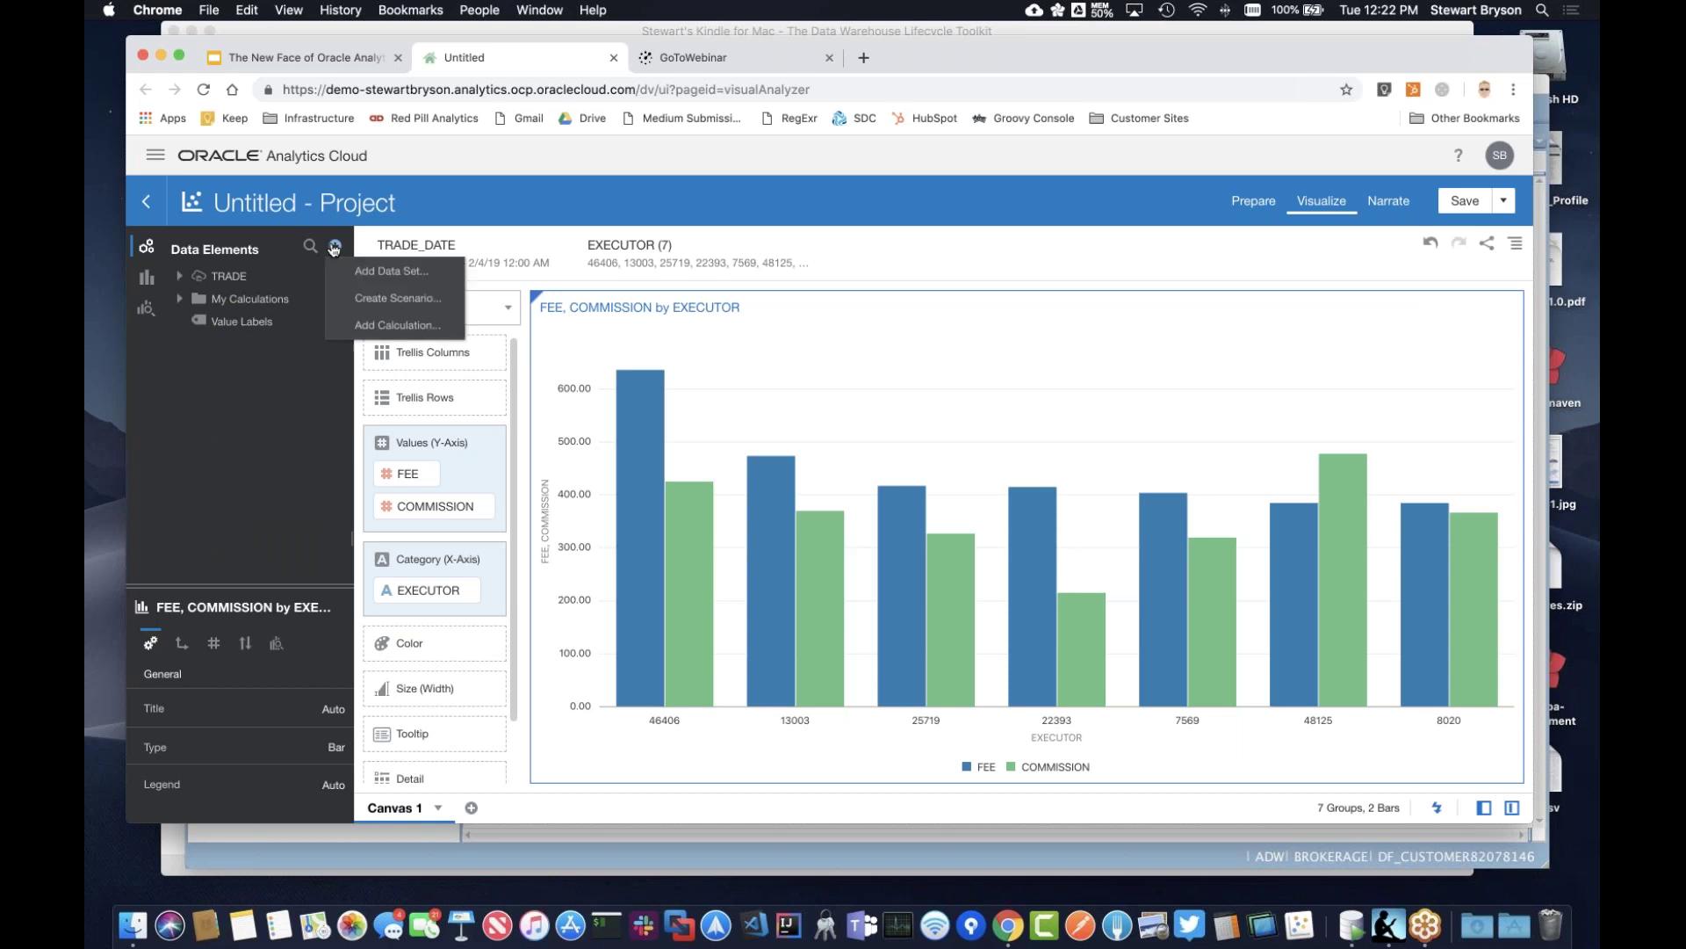
left_click(370, 268)
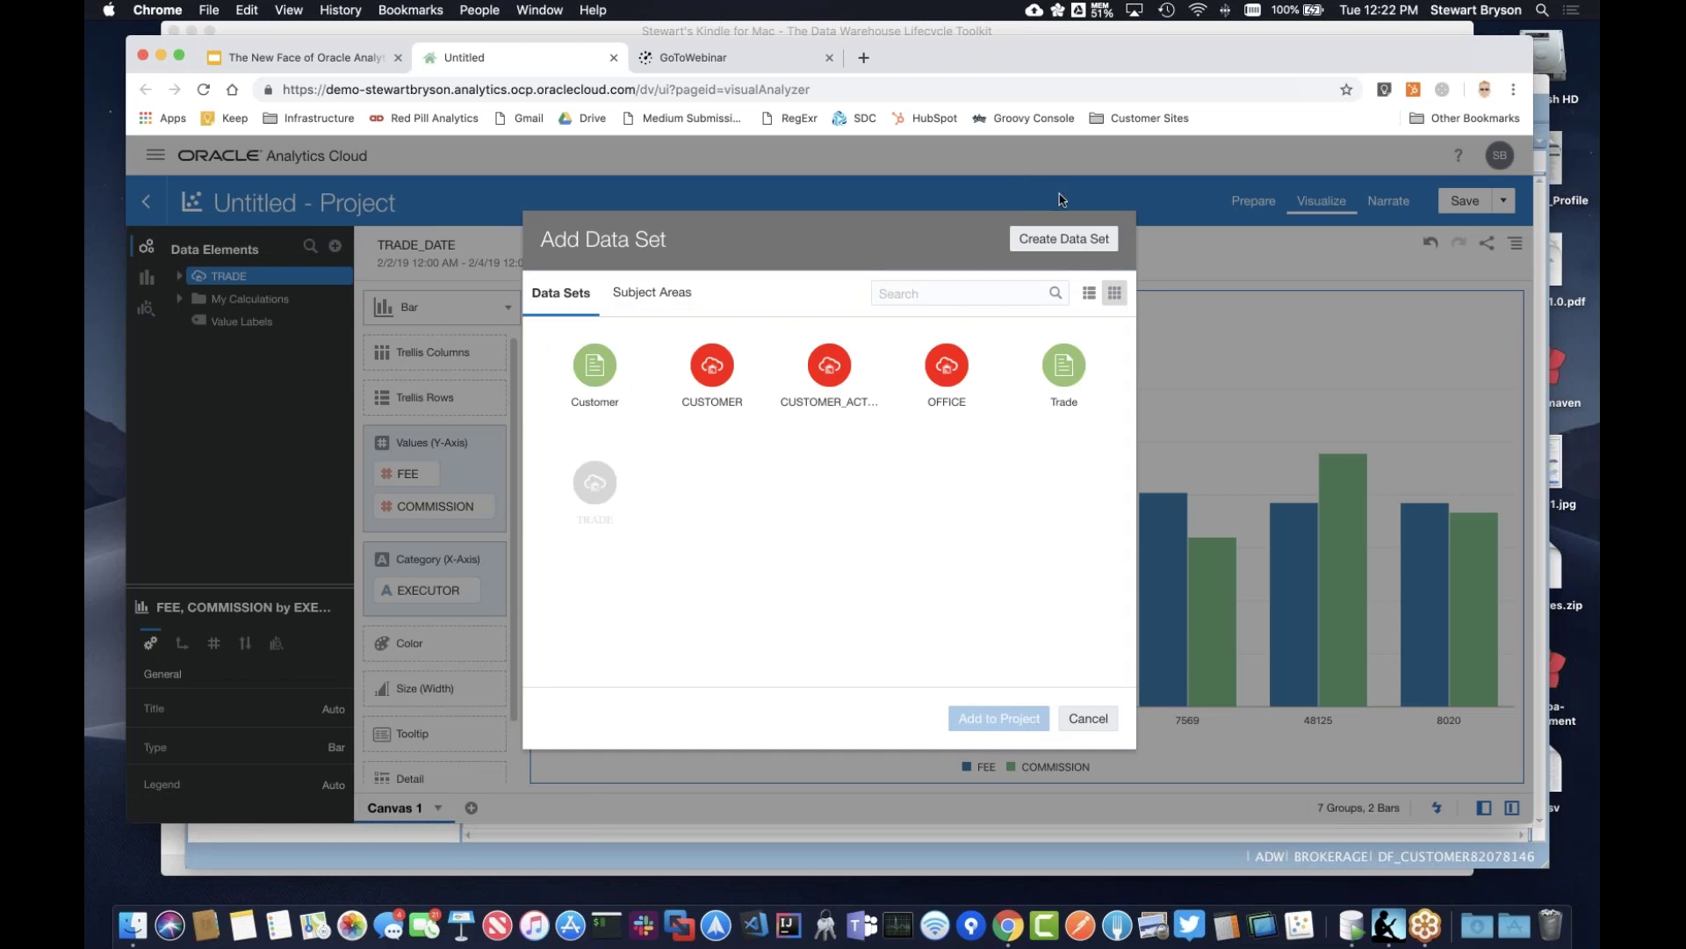
left_click(1046, 241)
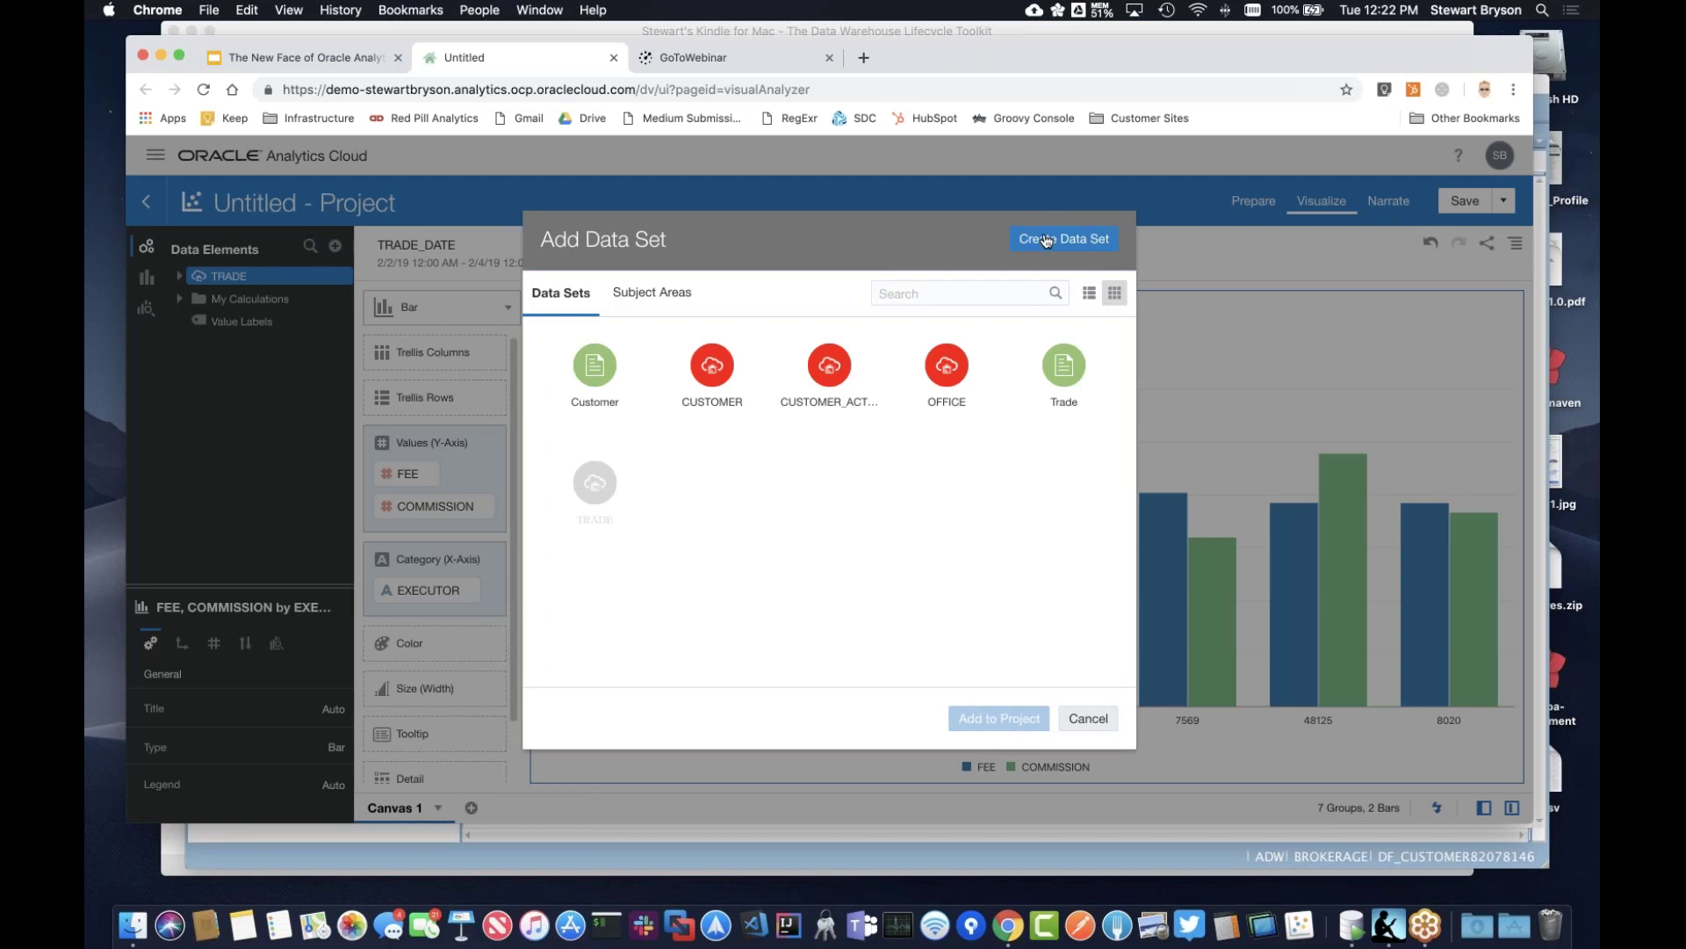
left_click(605, 377)
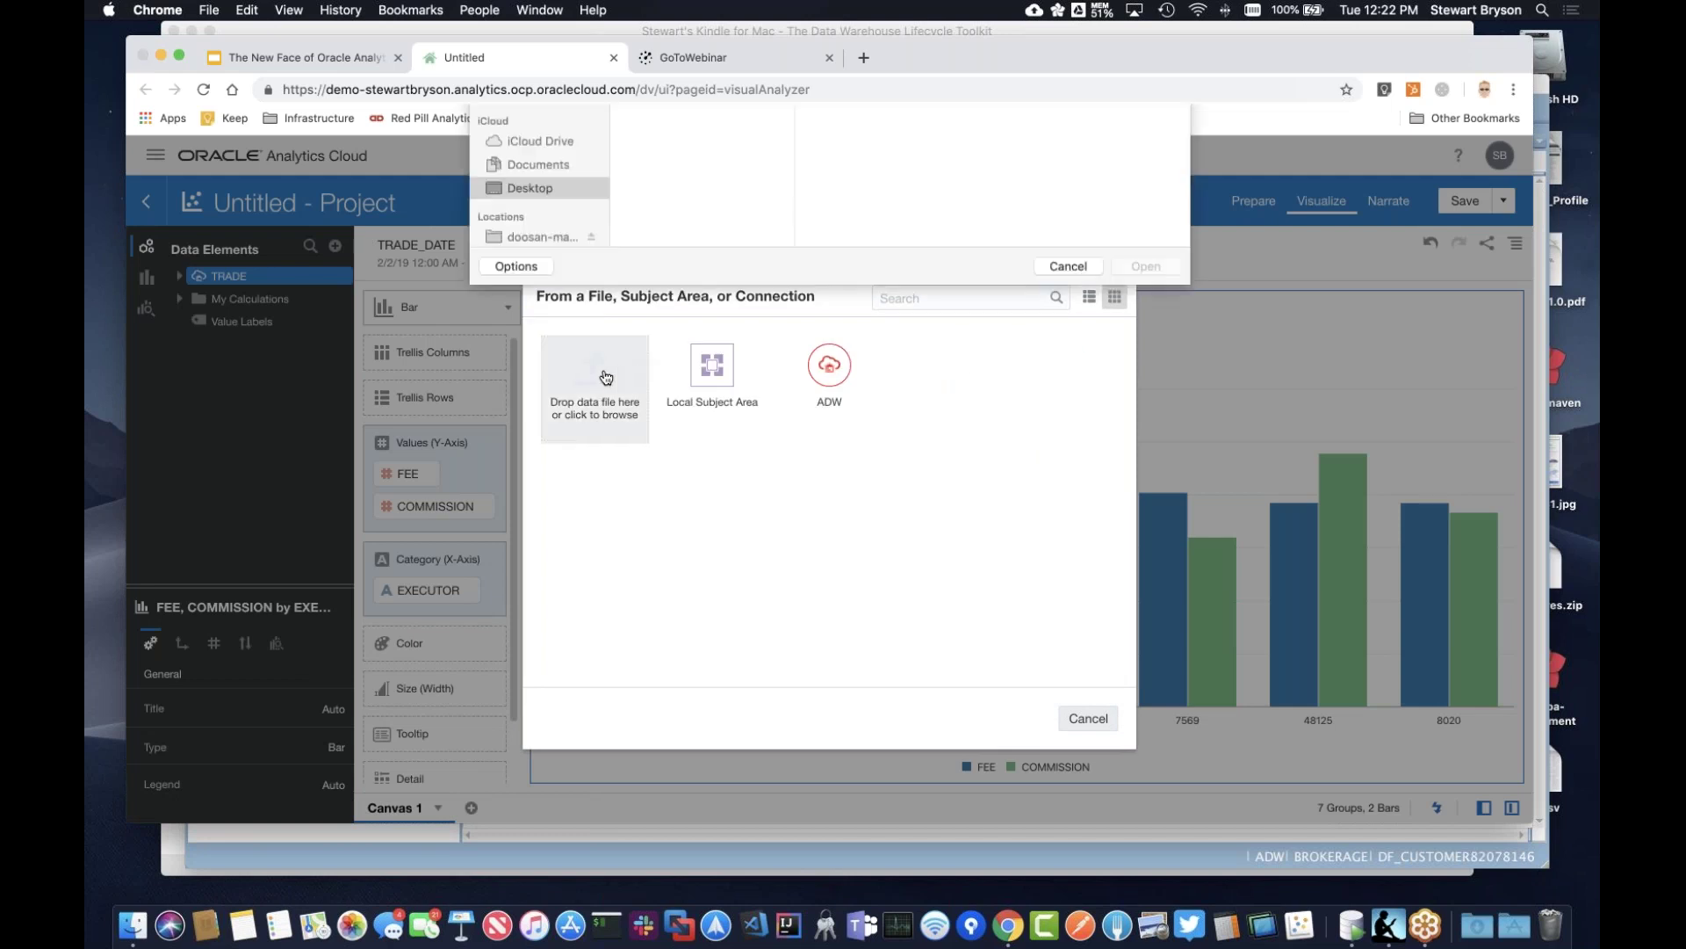
left_click(669, 176)
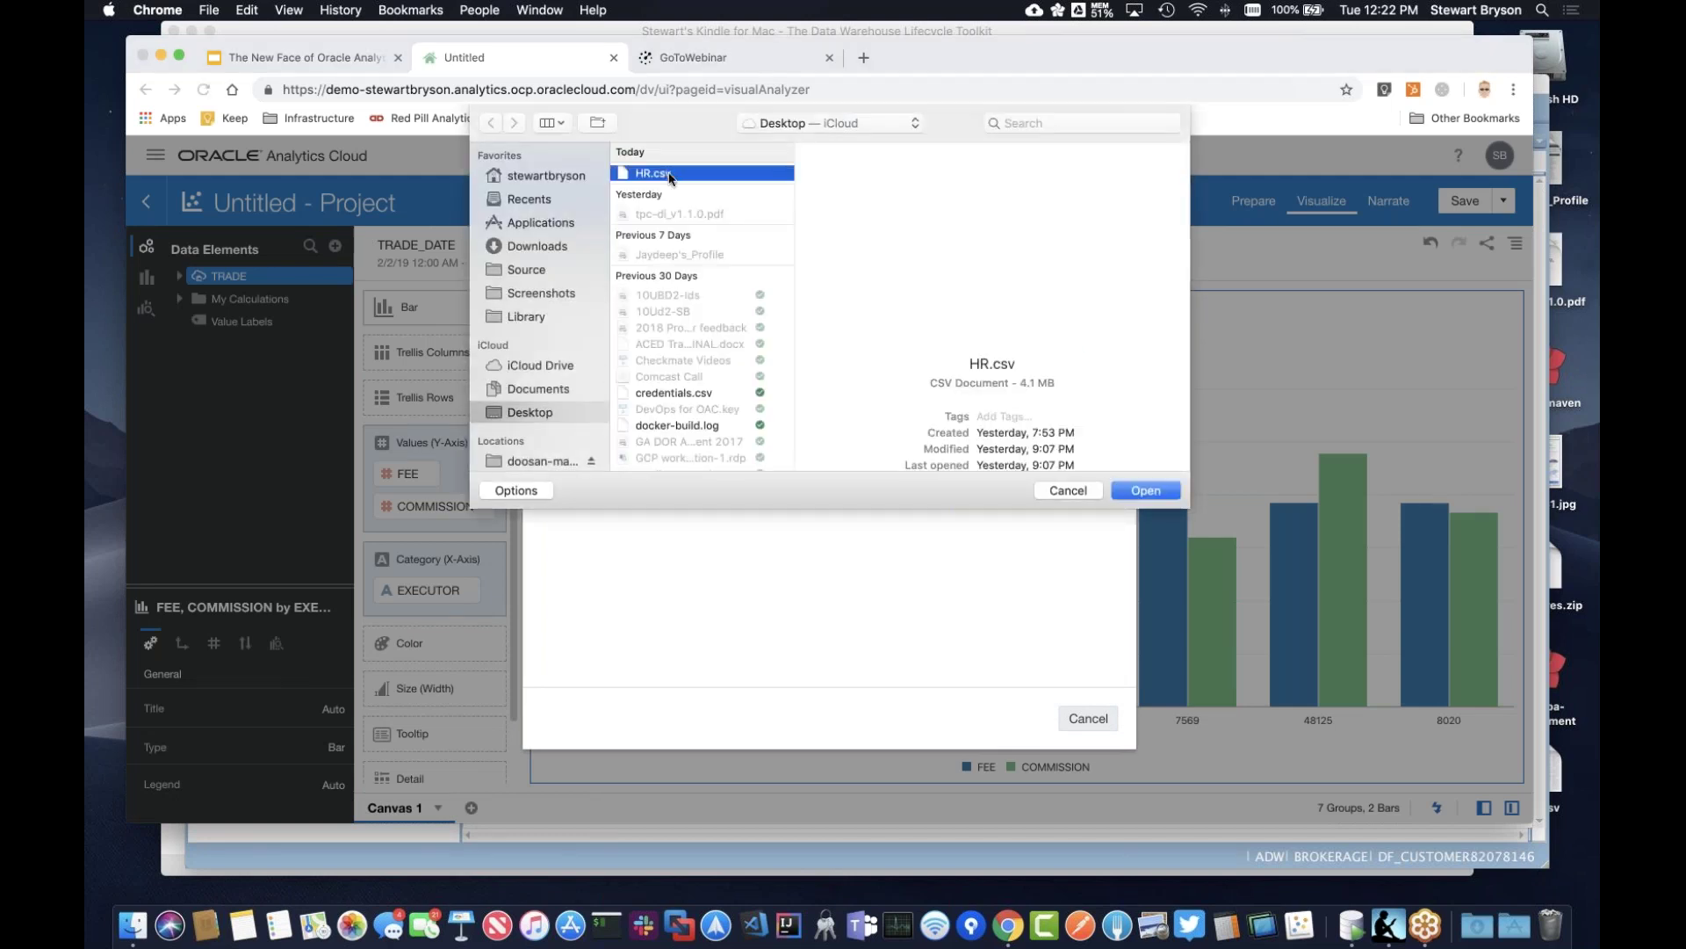
left_click(1156, 492)
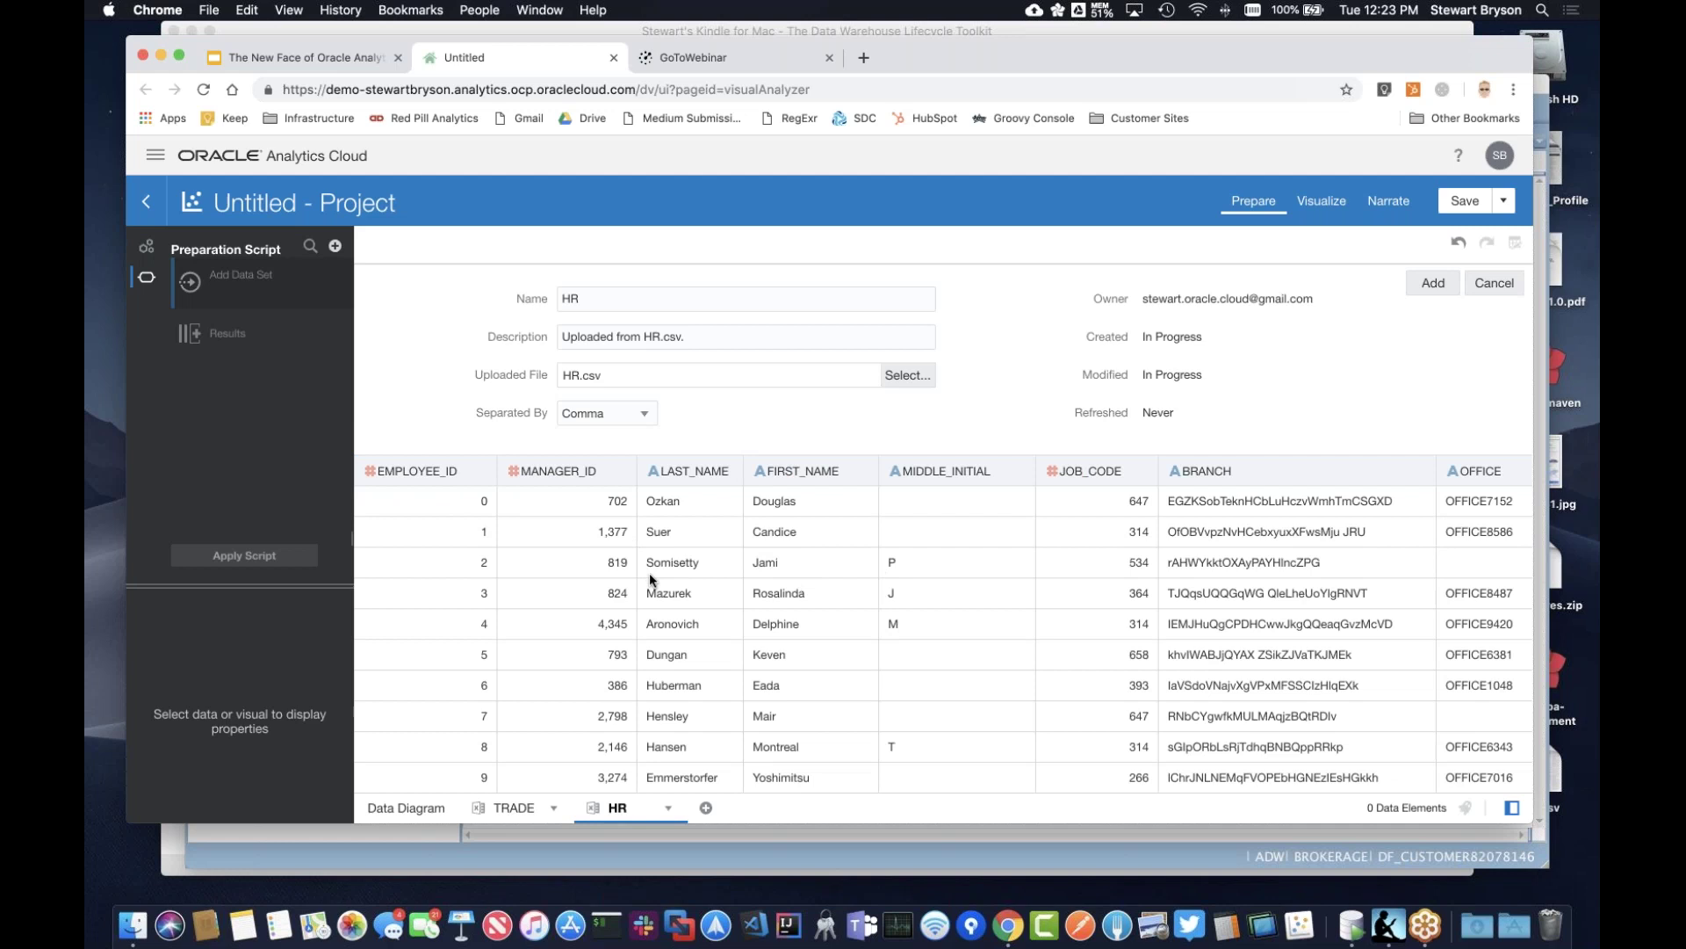
Treat the EMPLOYEE_ID and MANAGER_ID columns of the HR data as attributes instead of measures.
left_click(464, 479)
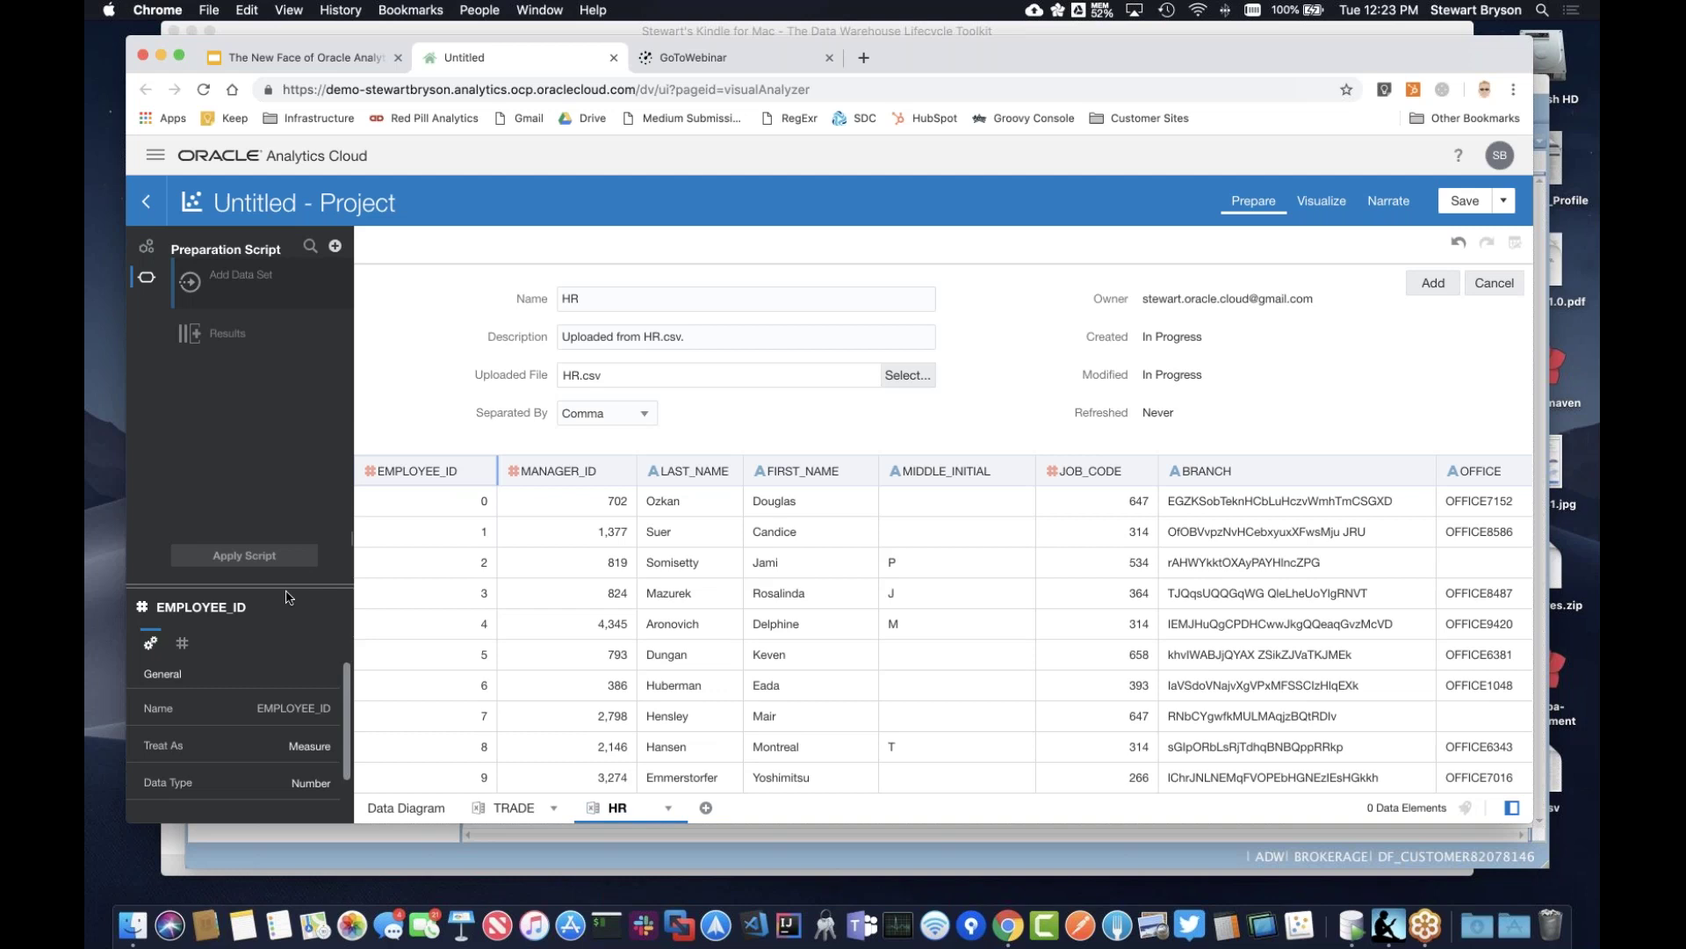
left_click_drag(287, 589, 286, 533)
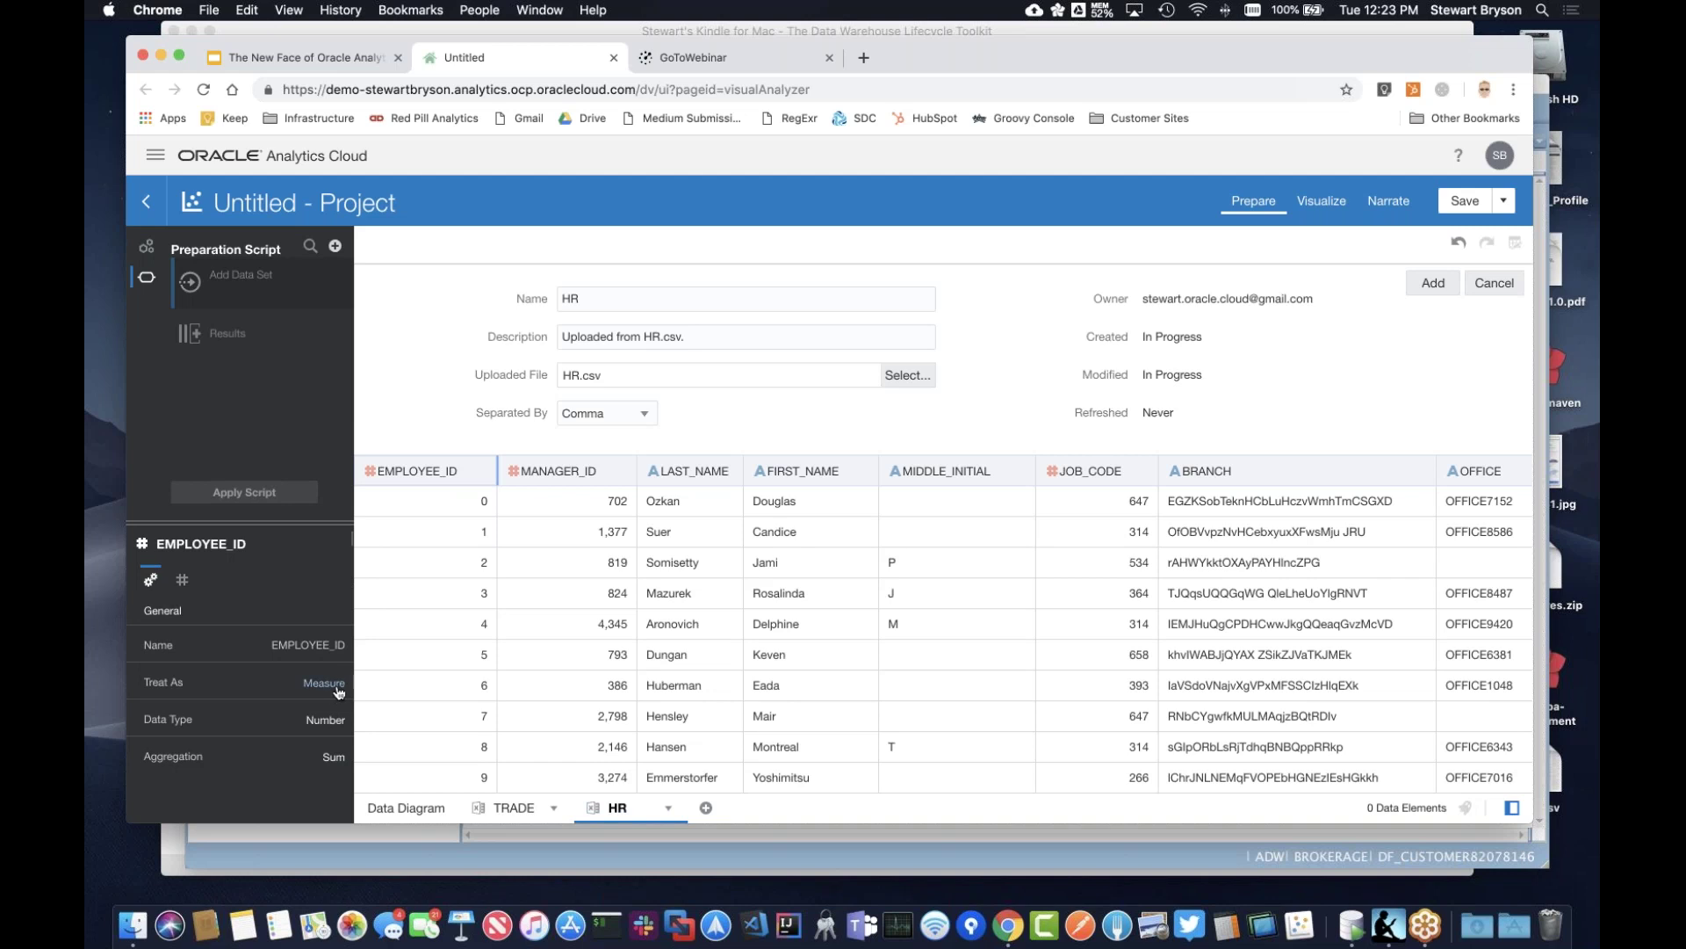
left_click(338, 686)
left_click(355, 738)
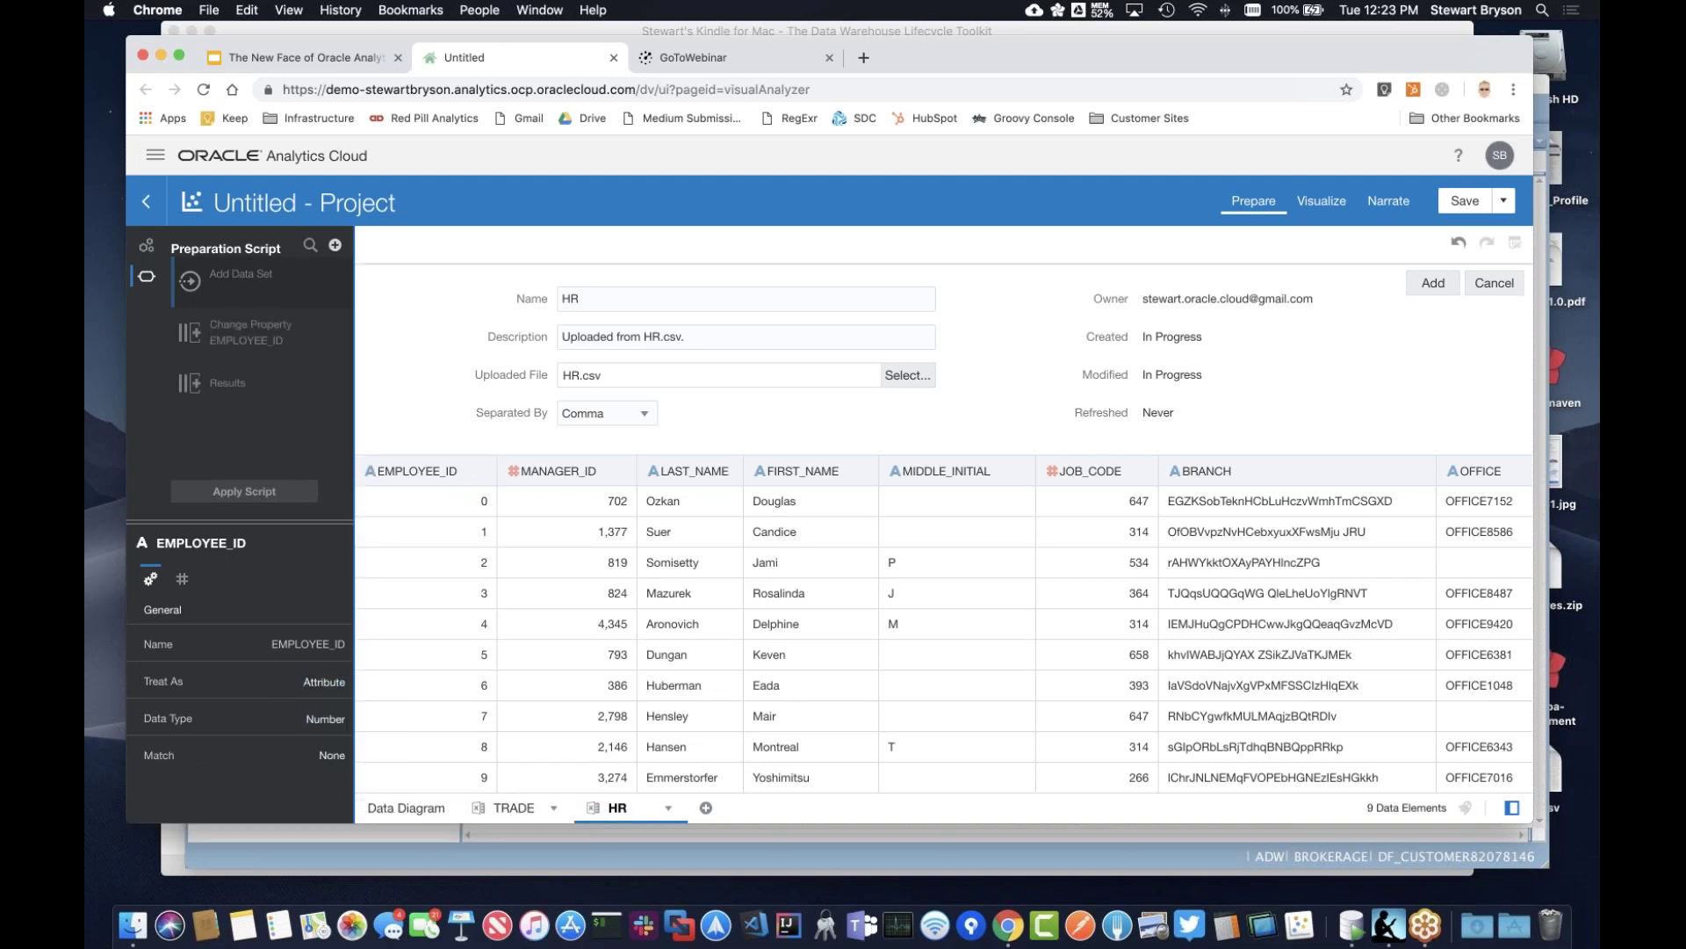
left_click(569, 468)
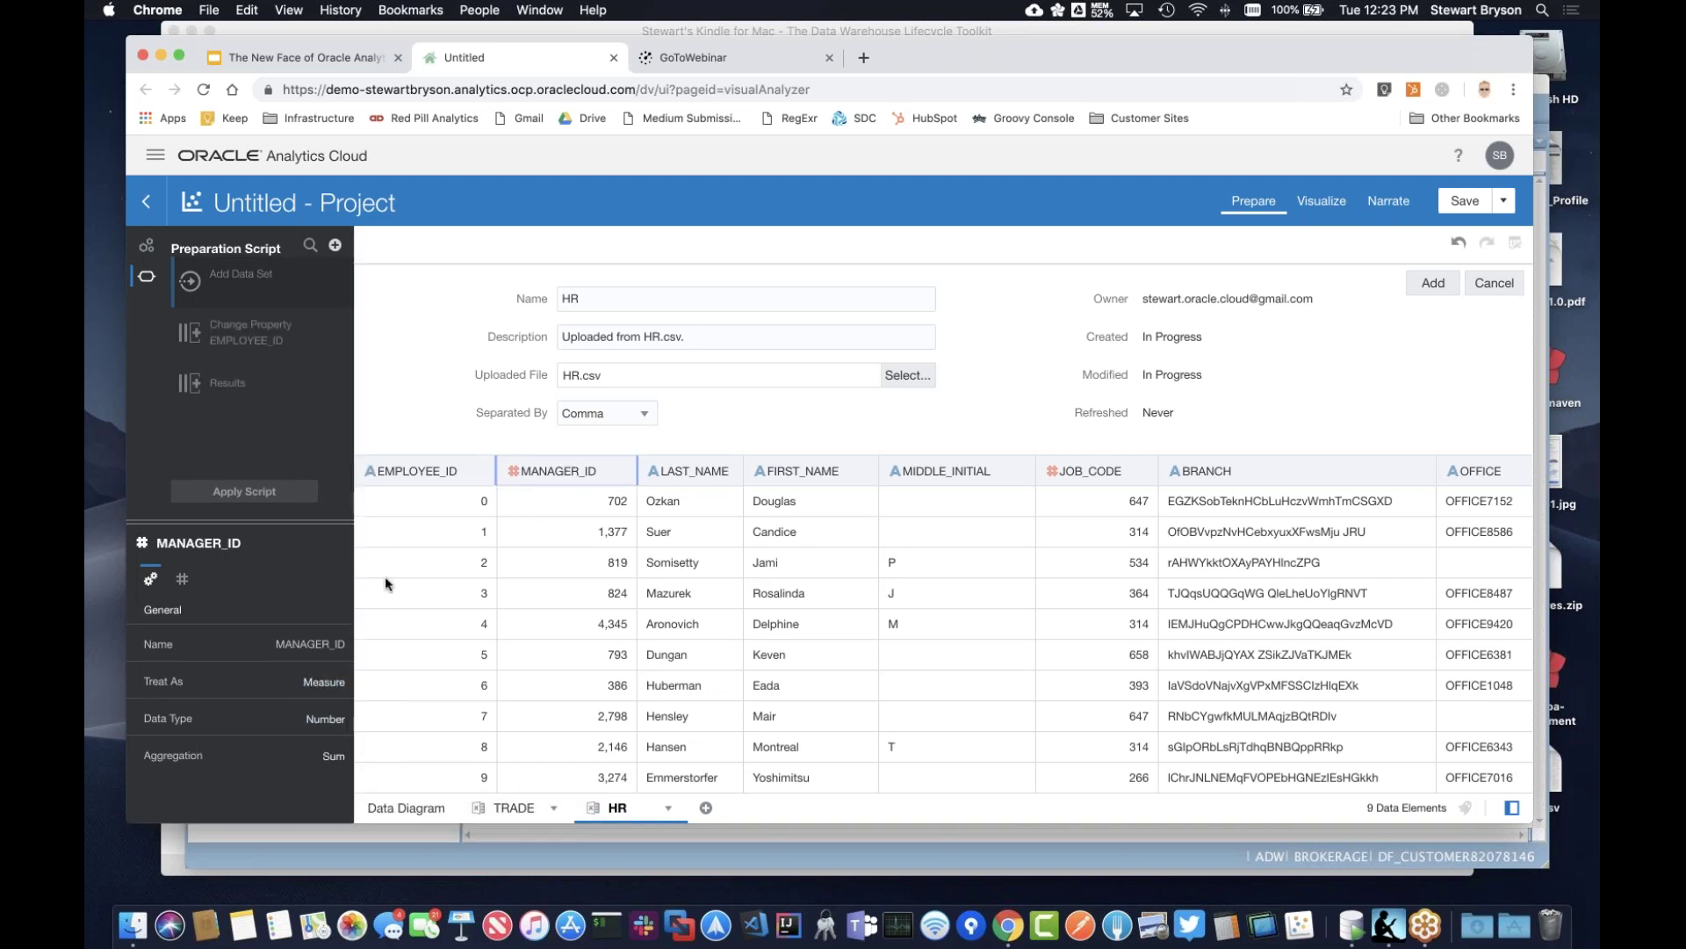
left_click(330, 683)
left_click(343, 739)
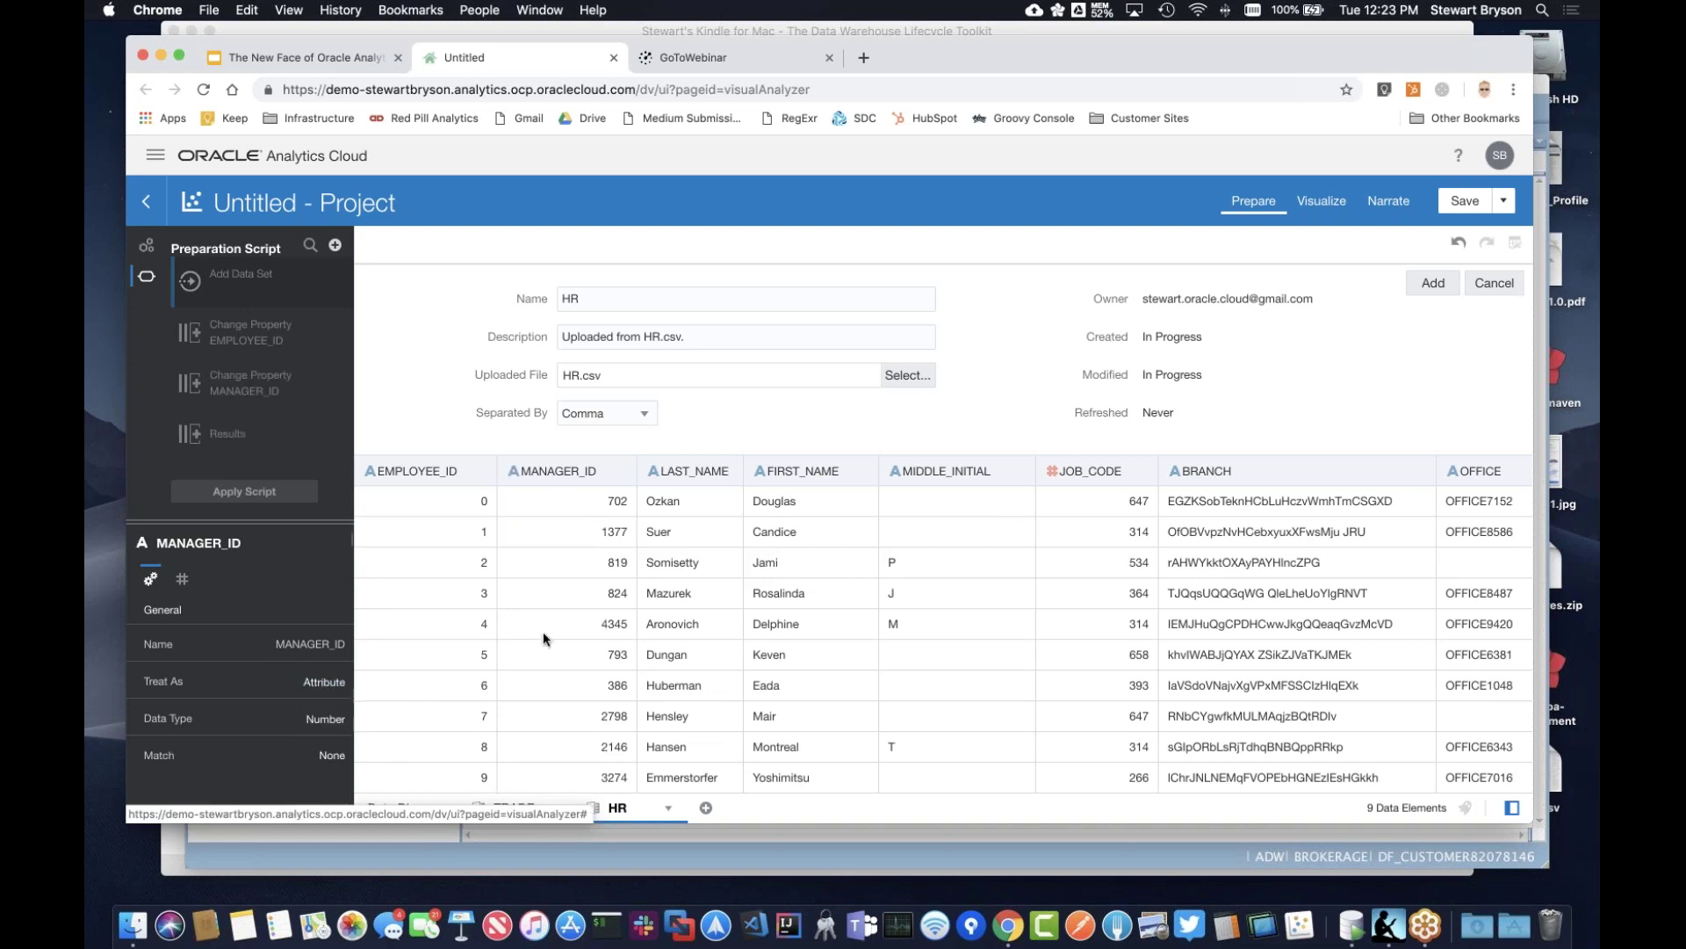
Treat JOB_CODE as an attribute and add the HR data set to the project.
left_click(1085, 471)
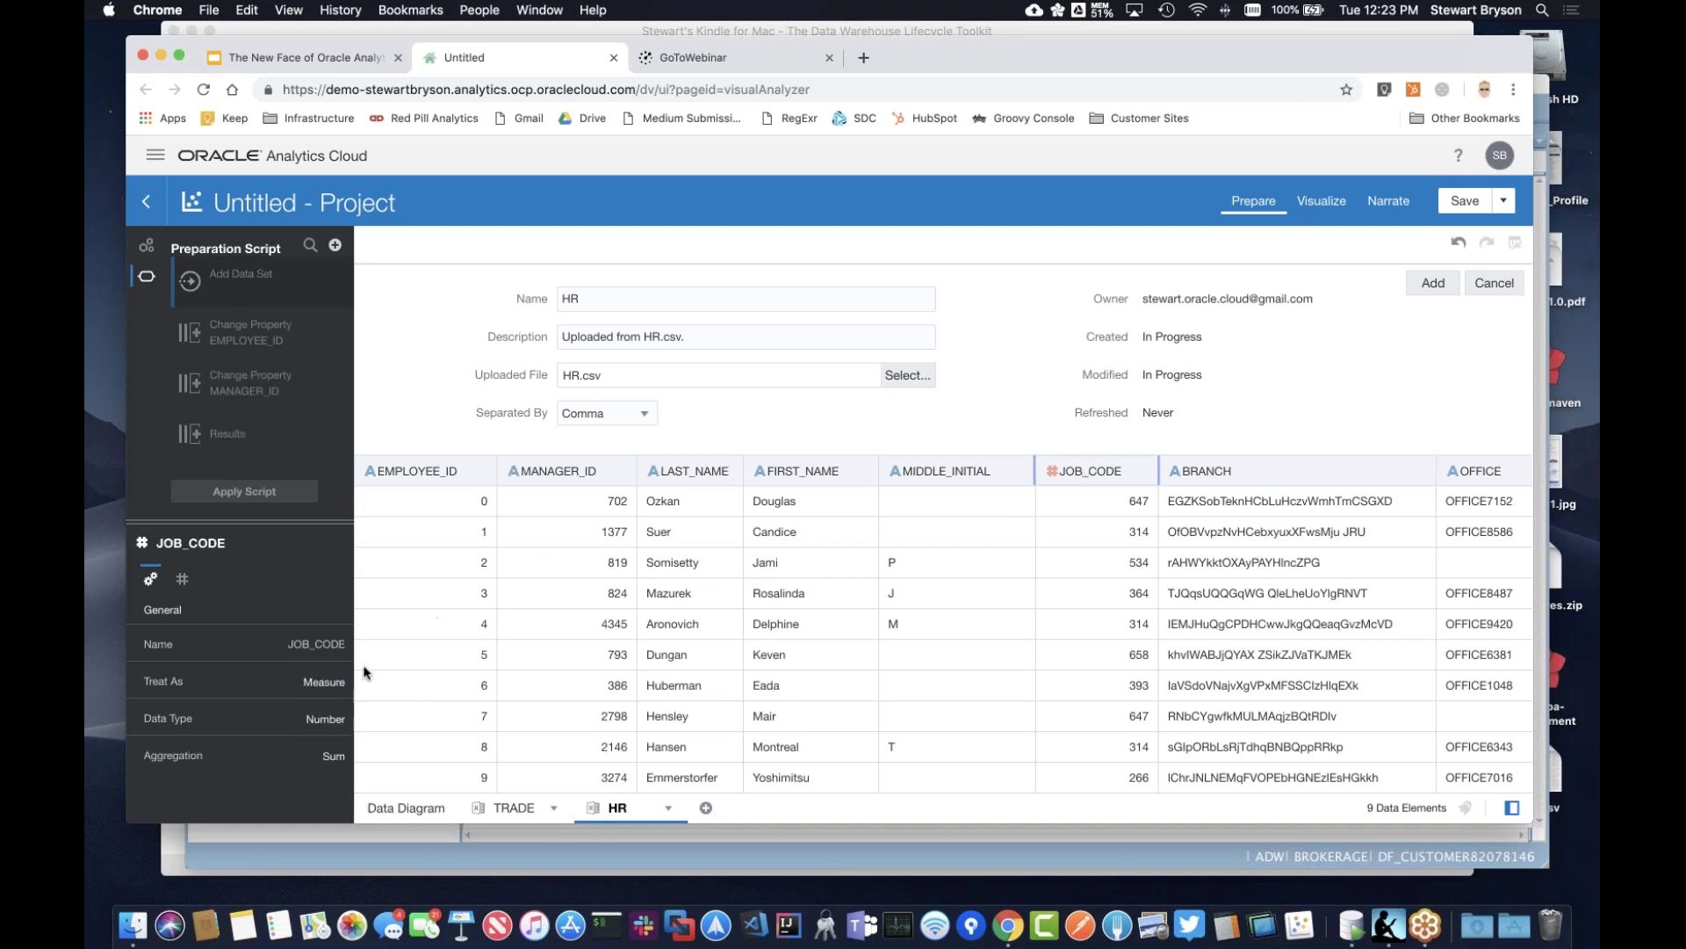
left_click(325, 692)
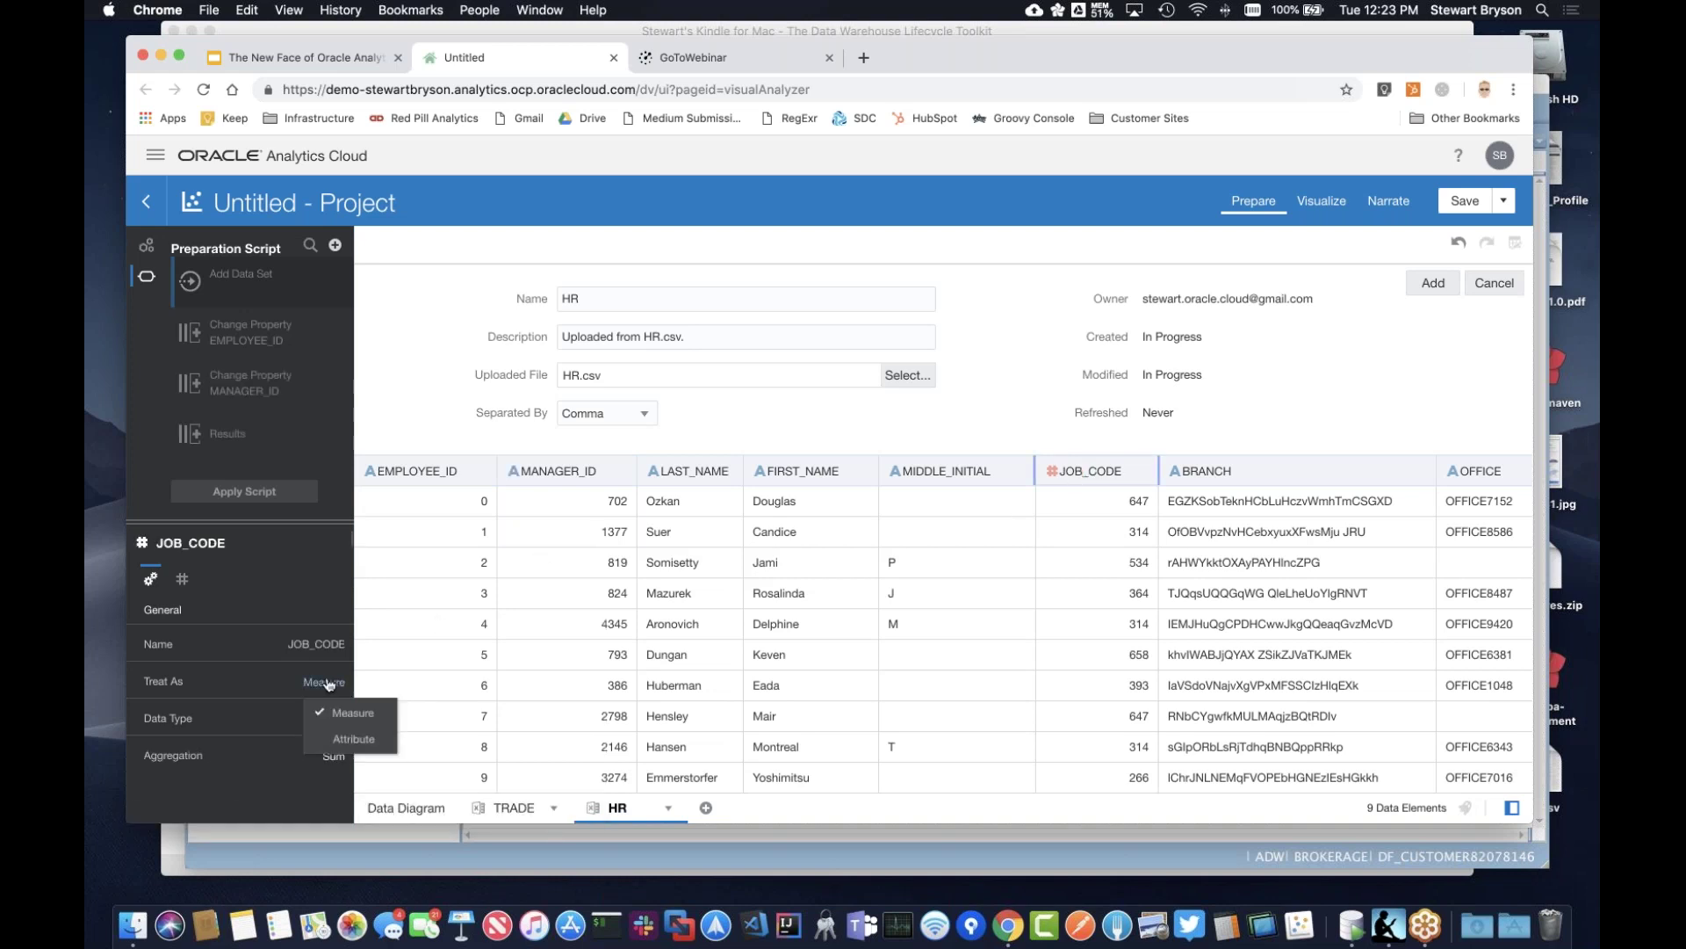
left_click(342, 741)
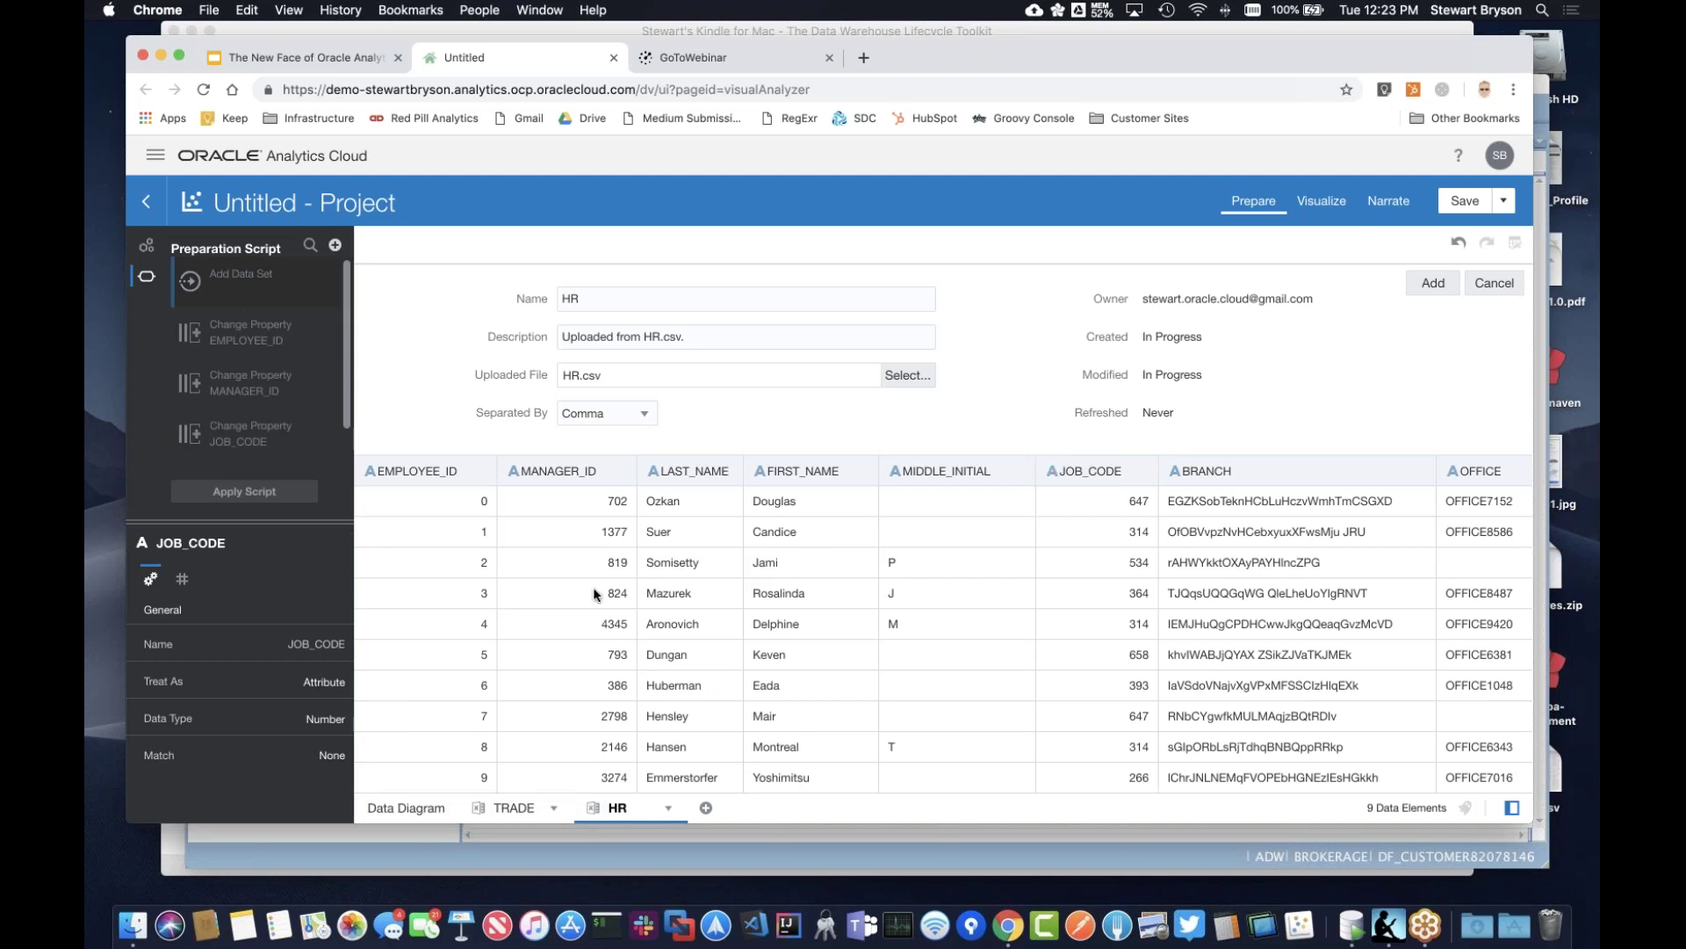
scroll(830, 558, "right", 5)
left_click(1434, 282)
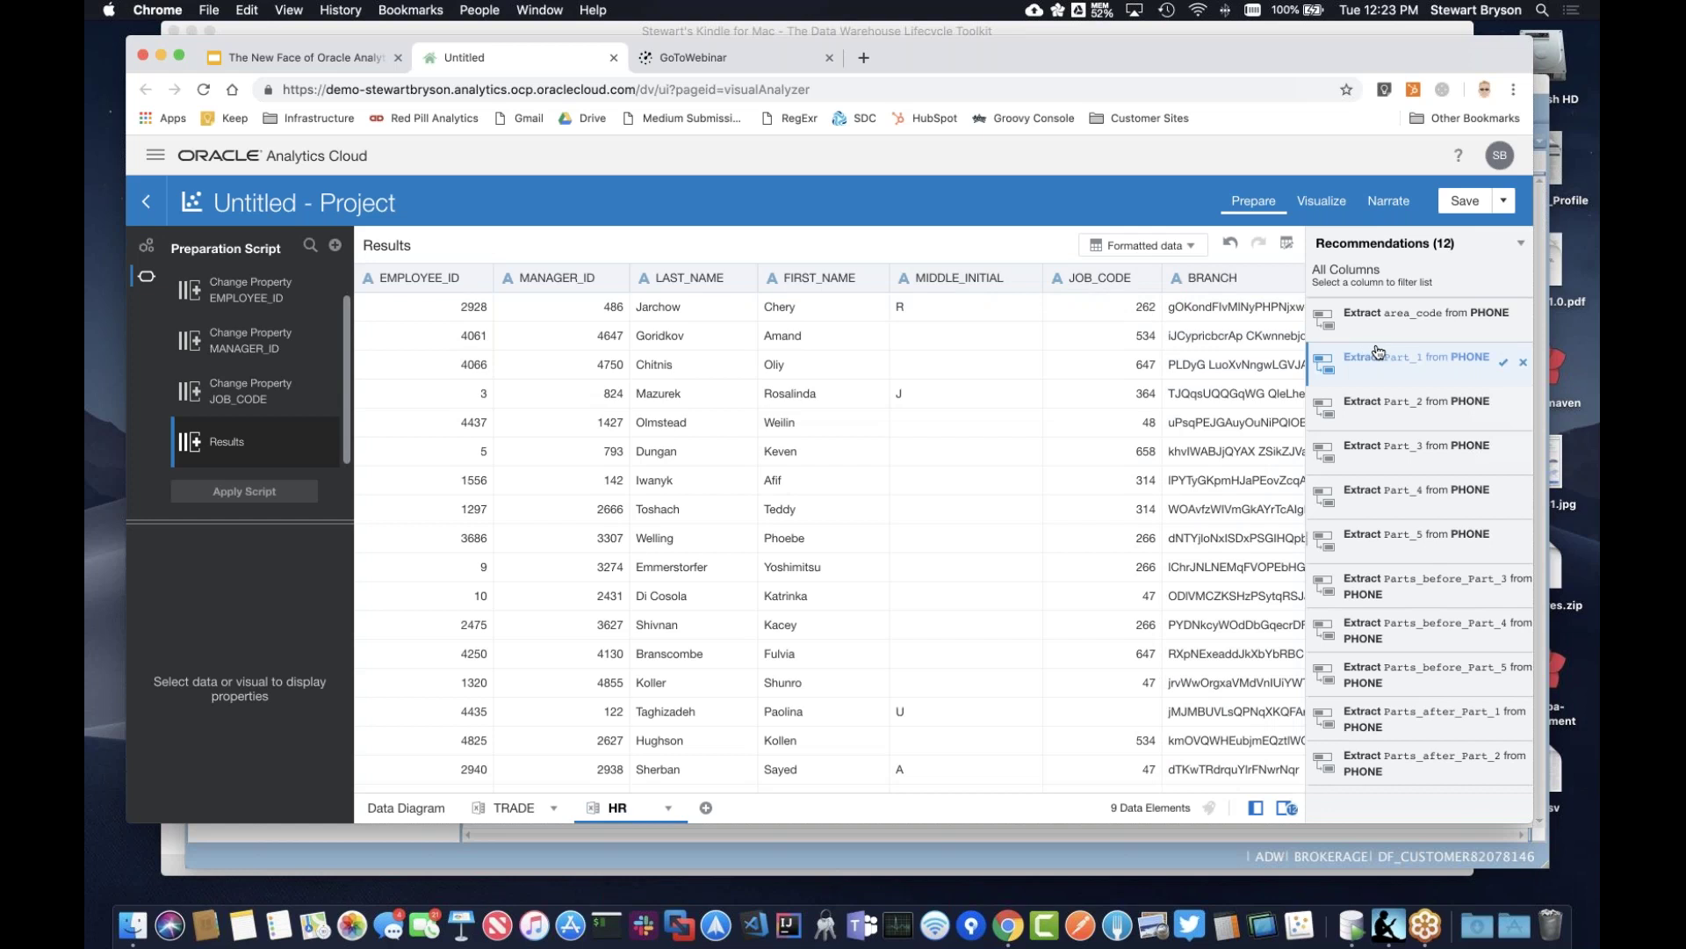
Review the recommendations for the HR data and preview extracting area_code from PHONE.
mouse_move(1401, 325)
mouse_move(1418, 445)
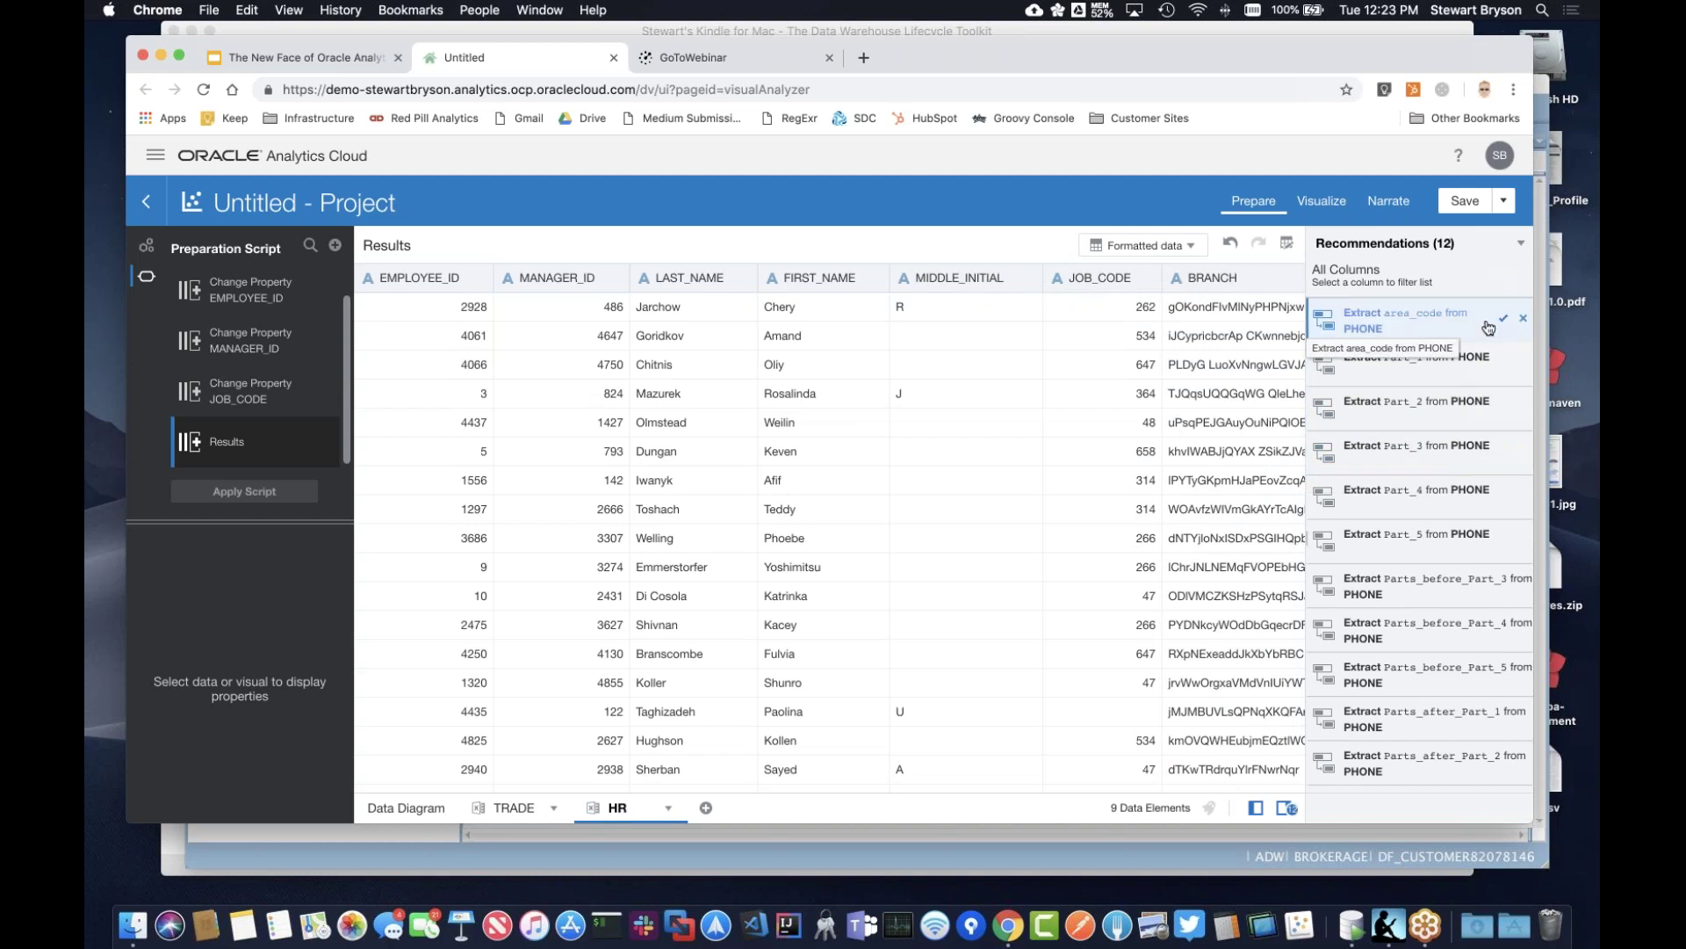
scroll(1458, 596, "down", 2)
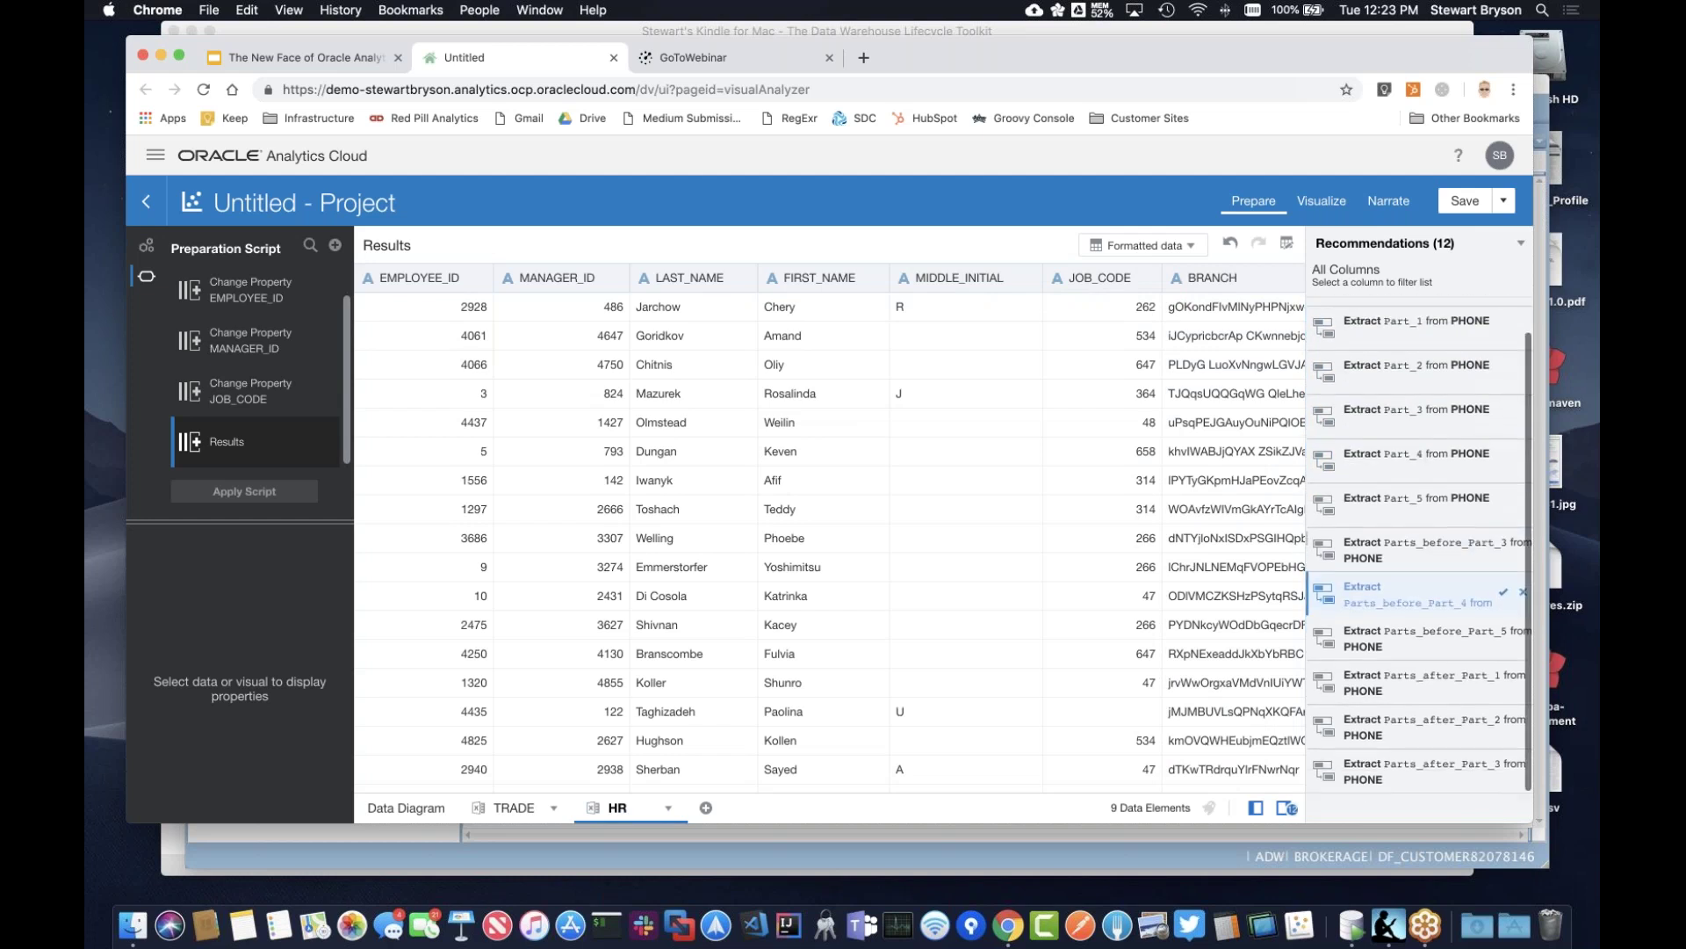
scroll(1449, 386, "up", 2)
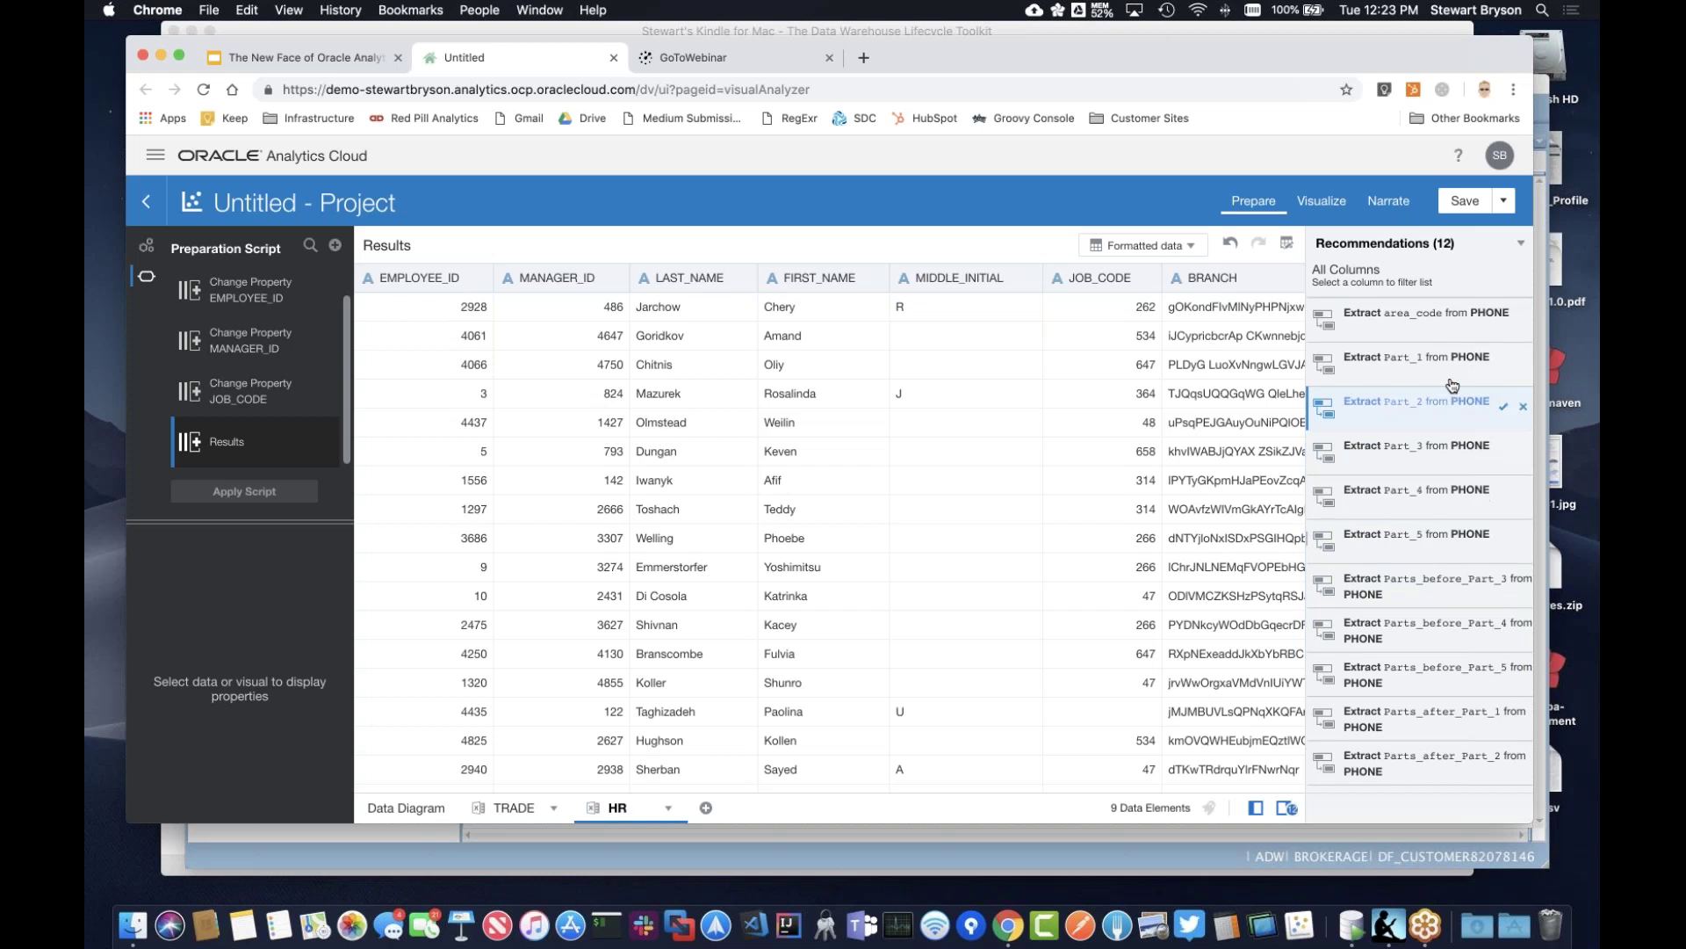
left_click(1461, 334)
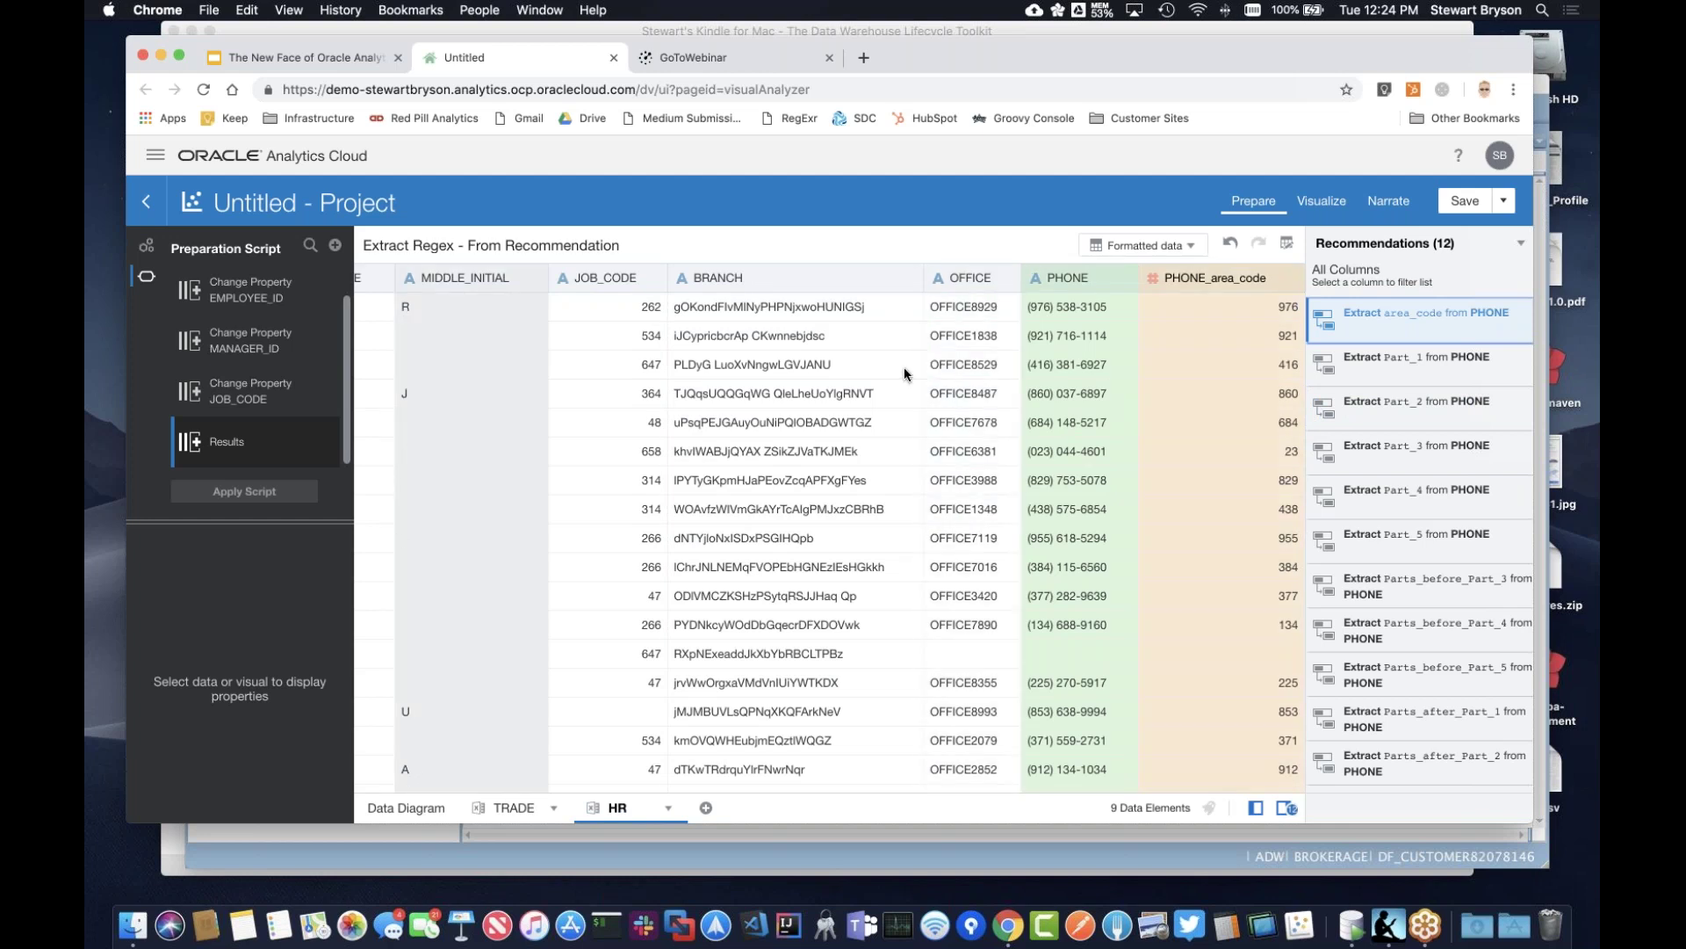
Save the project in My Folders under the name Brtokerage.
left_click(1465, 200)
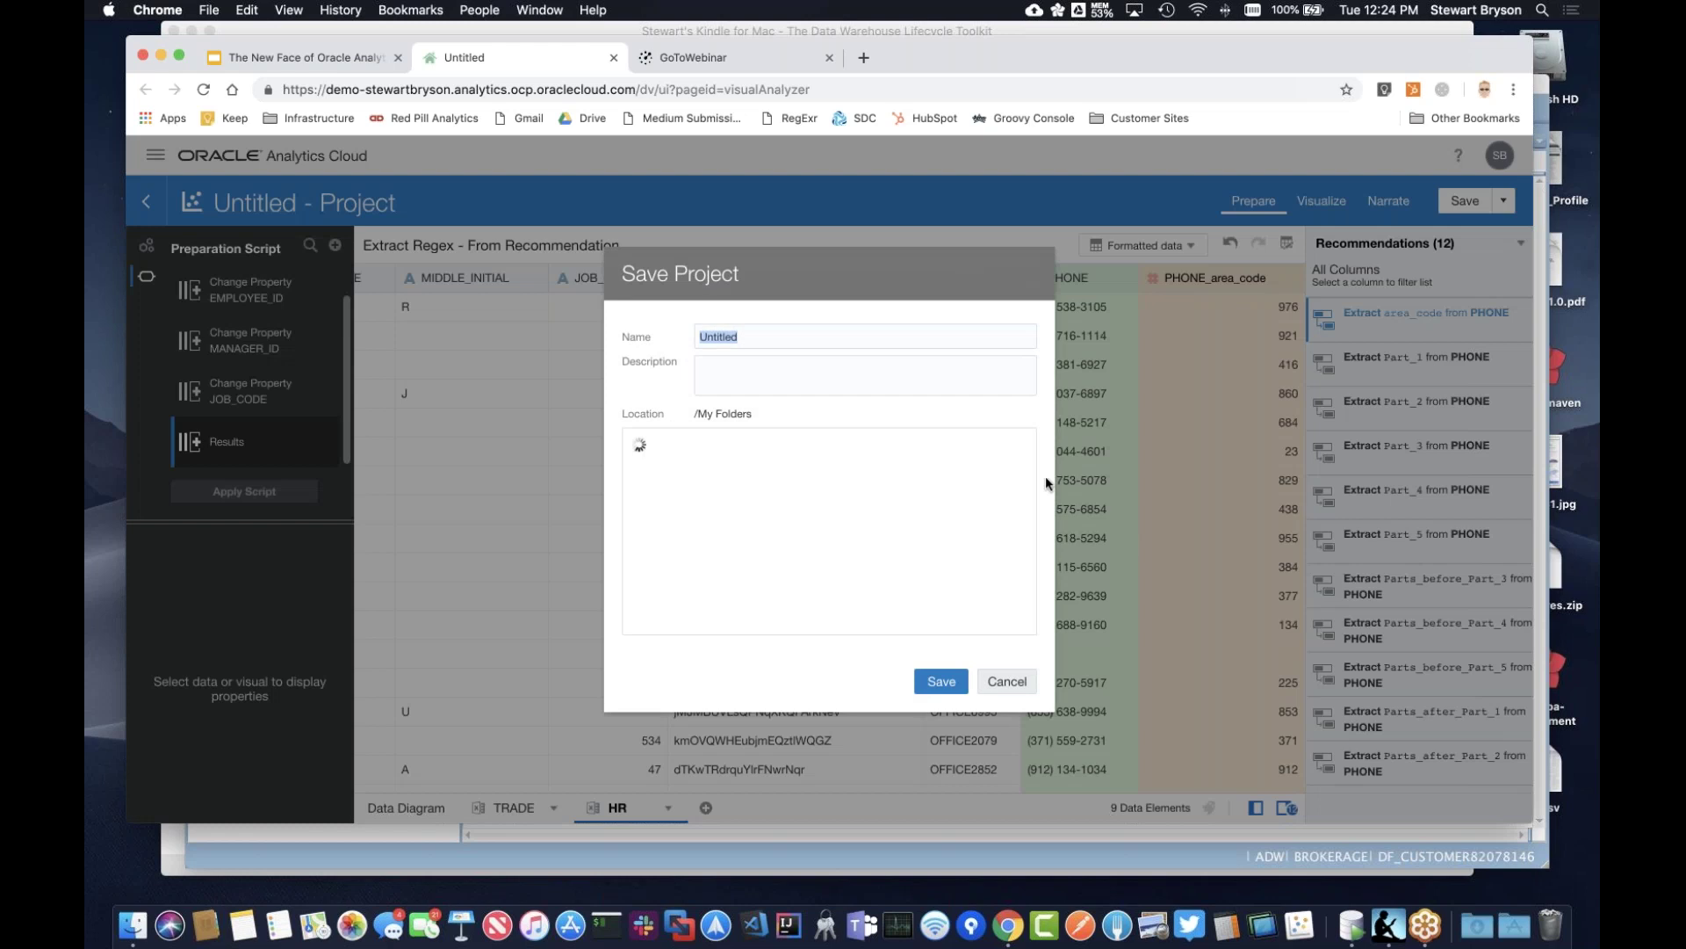
type("Brtokerage")
left_click(941, 681)
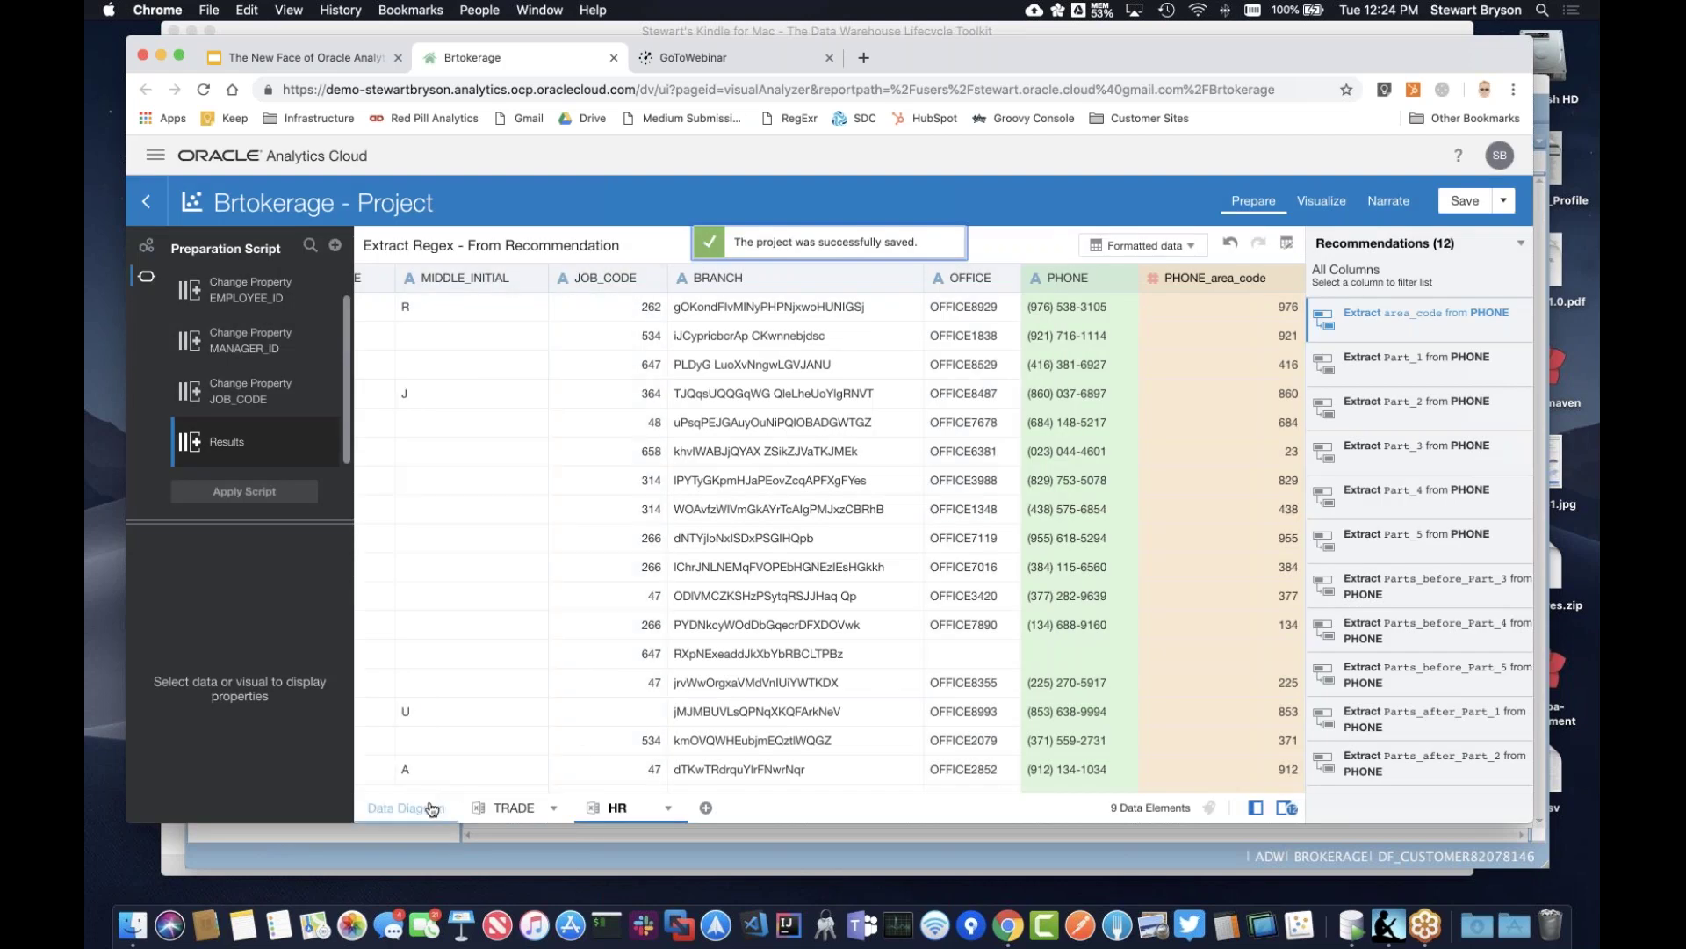
Connect the two sources in the data diagram by matching HR's EMPLOYEE_ID to TRADE's EXECUTOR, and save the project.
left_click(432, 808)
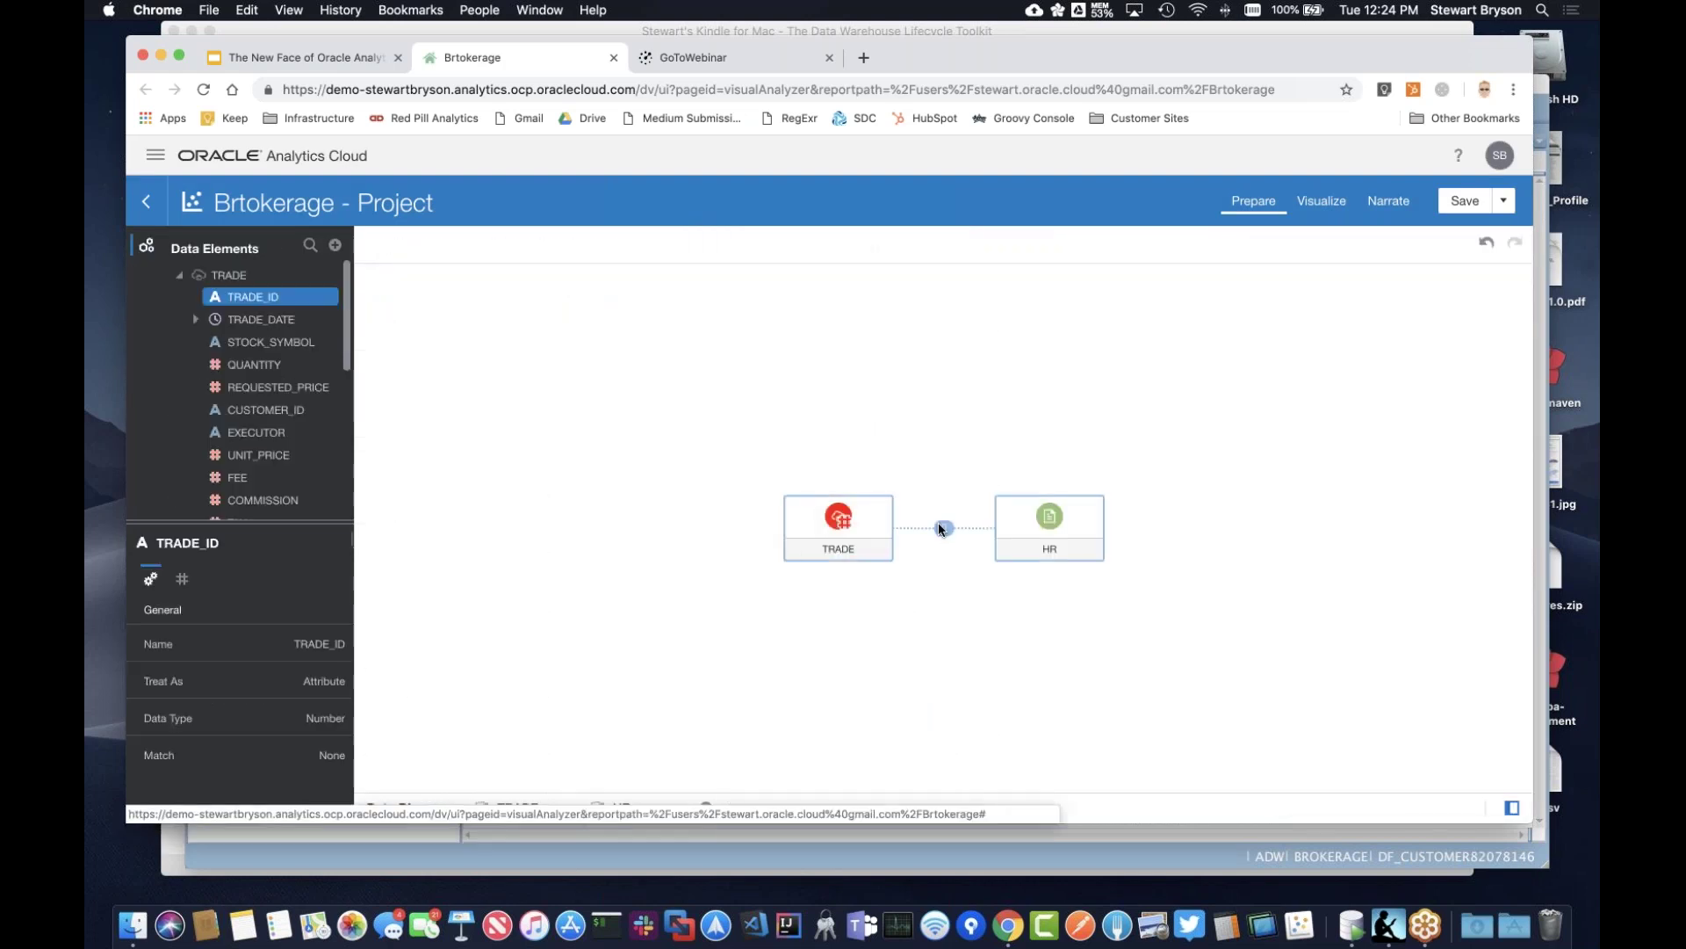
left_click(941, 527)
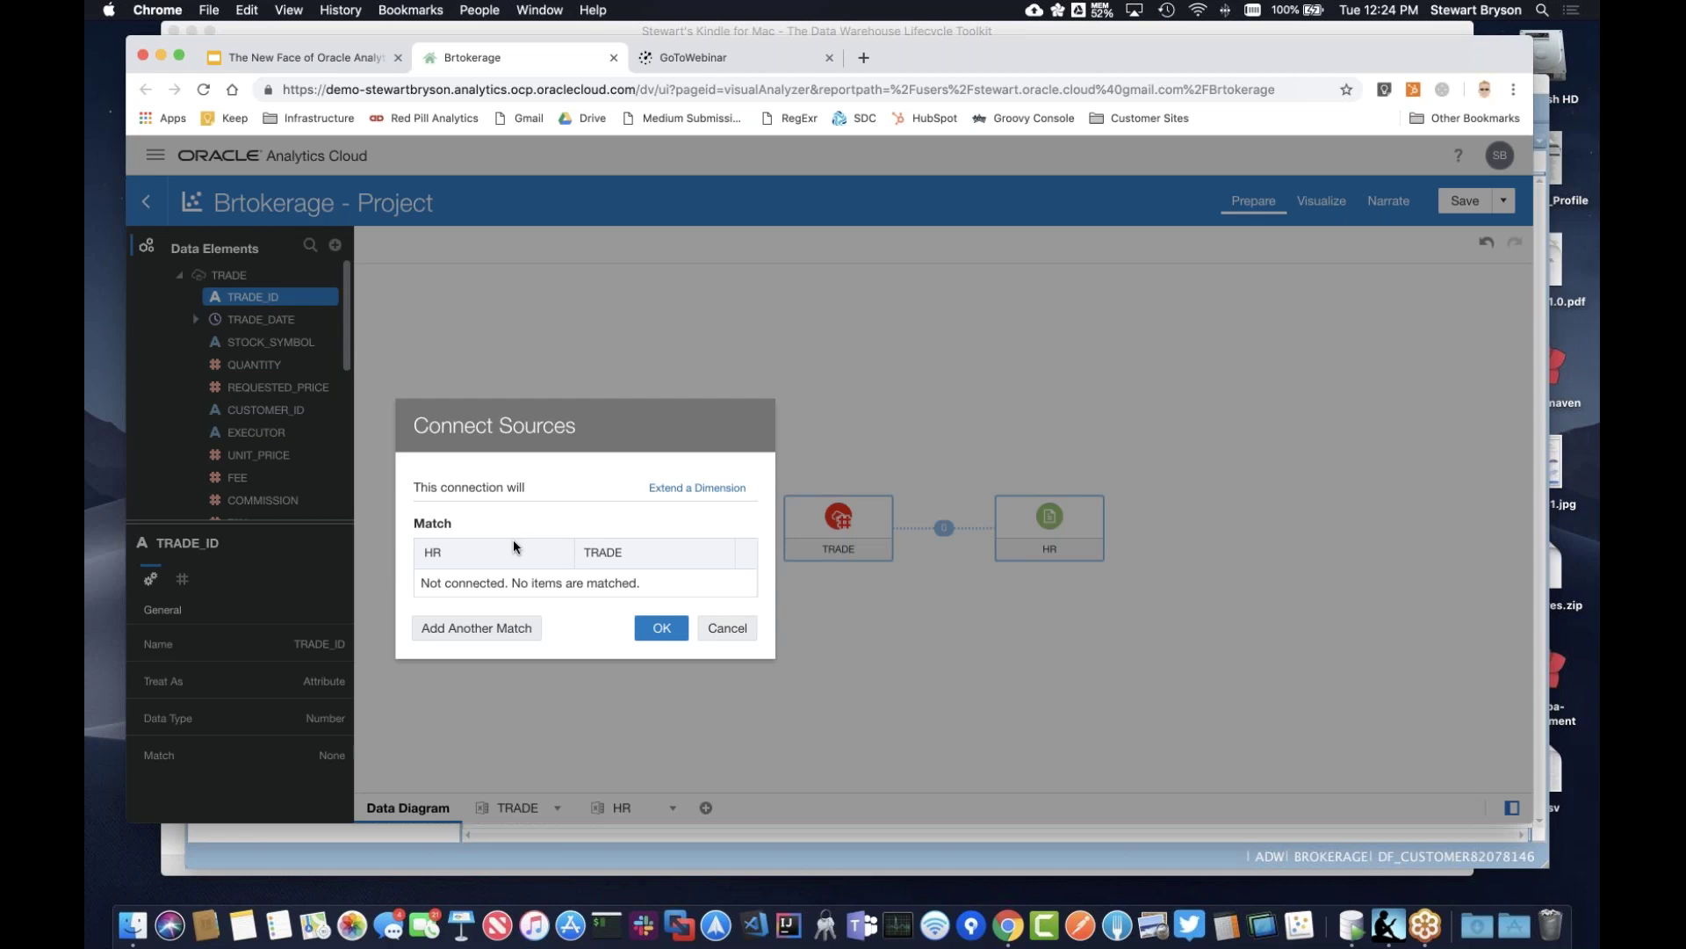
left_click(506, 626)
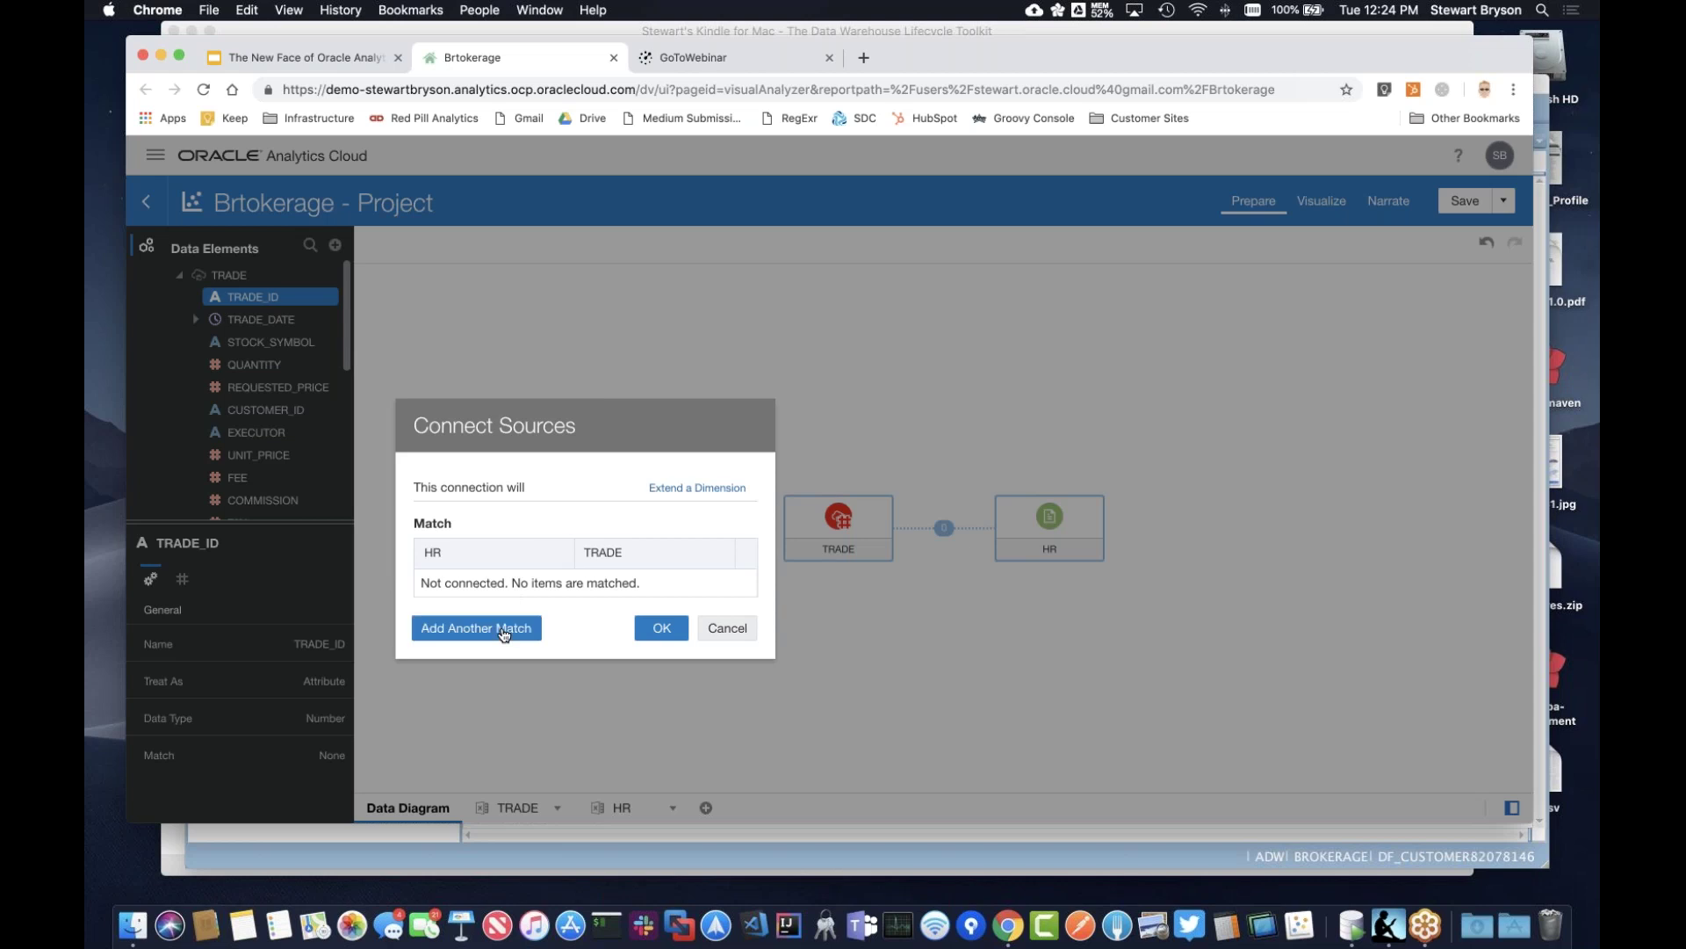
left_click(537, 583)
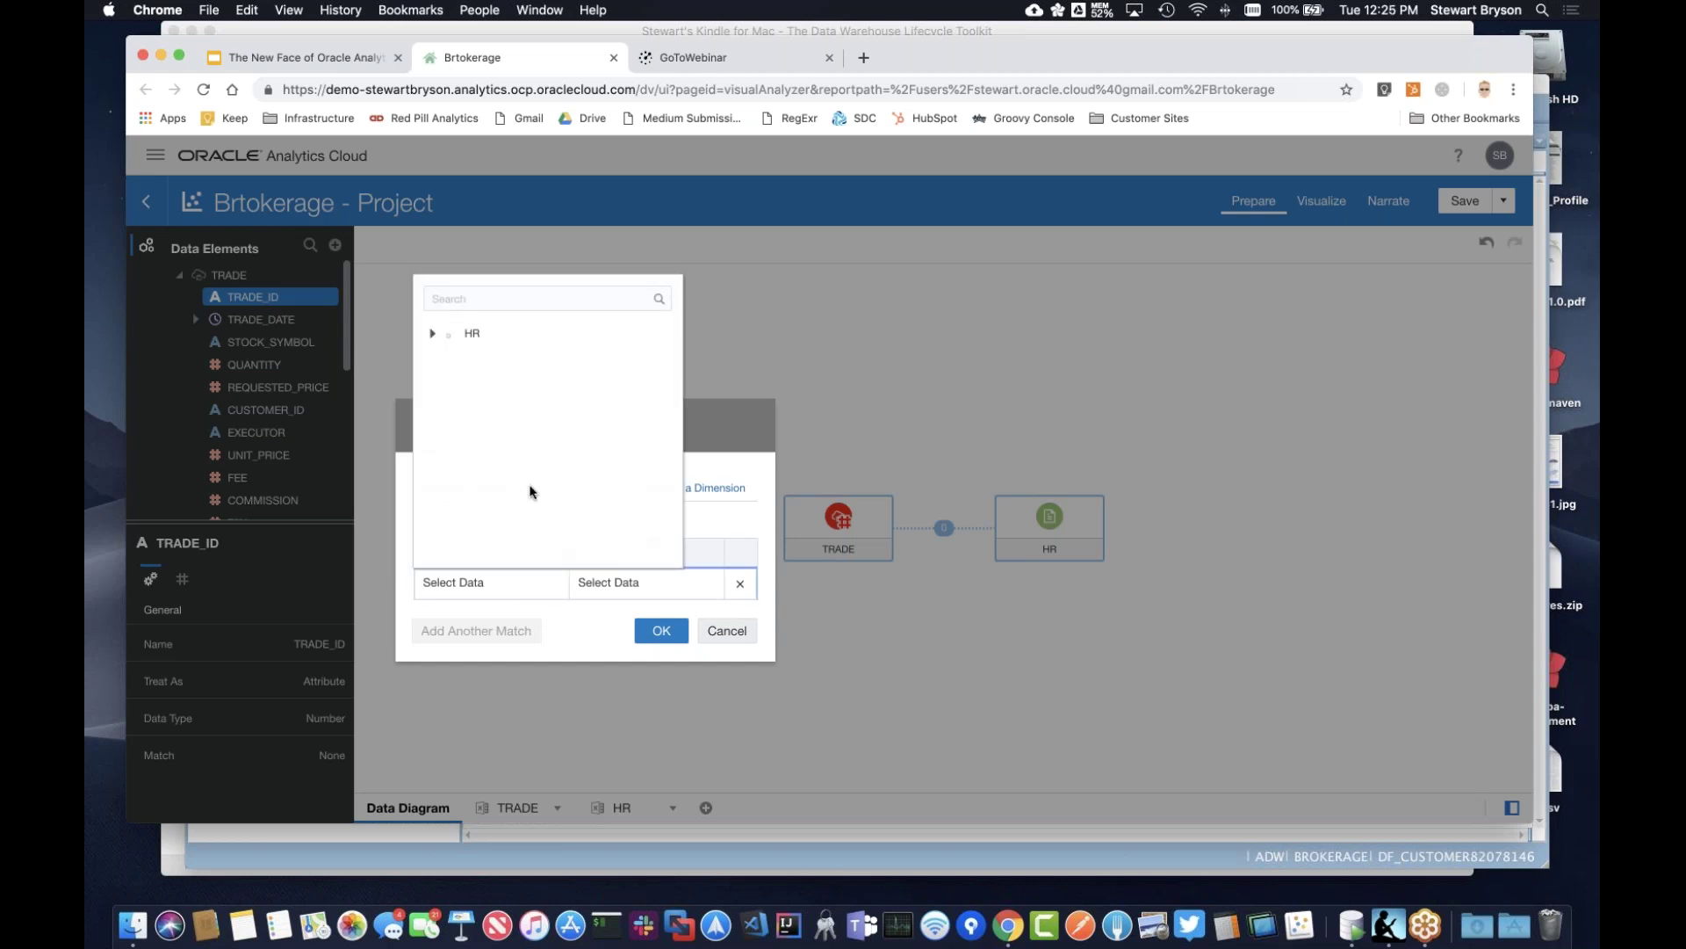
left_click(512, 356)
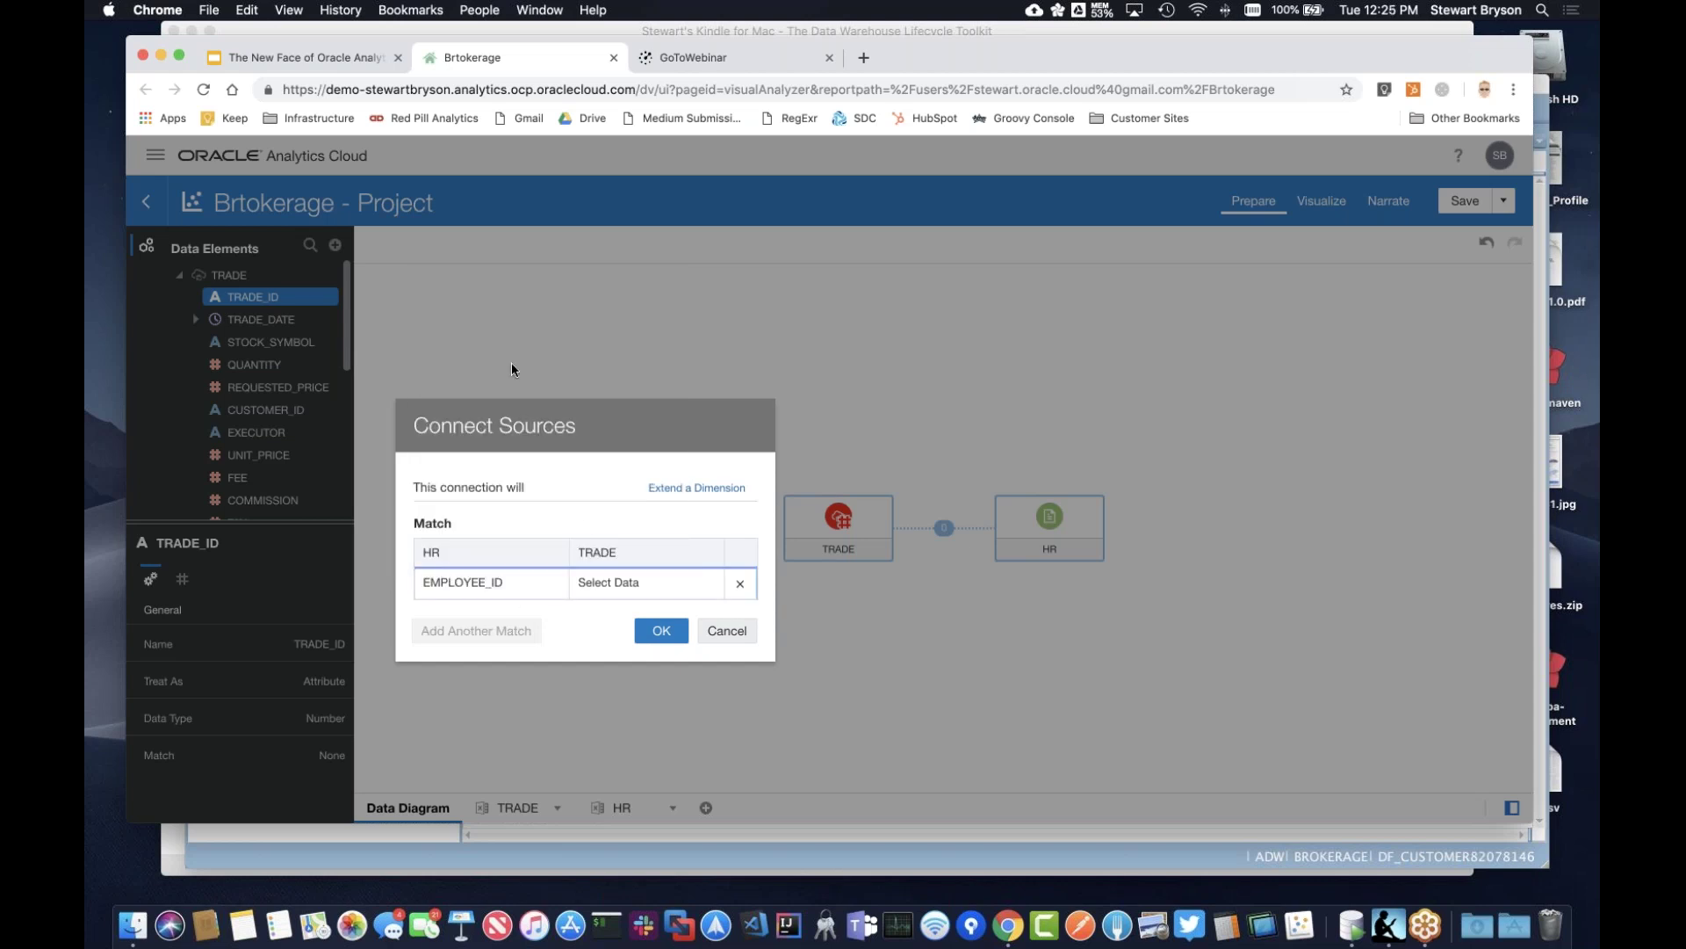
left_click(625, 576)
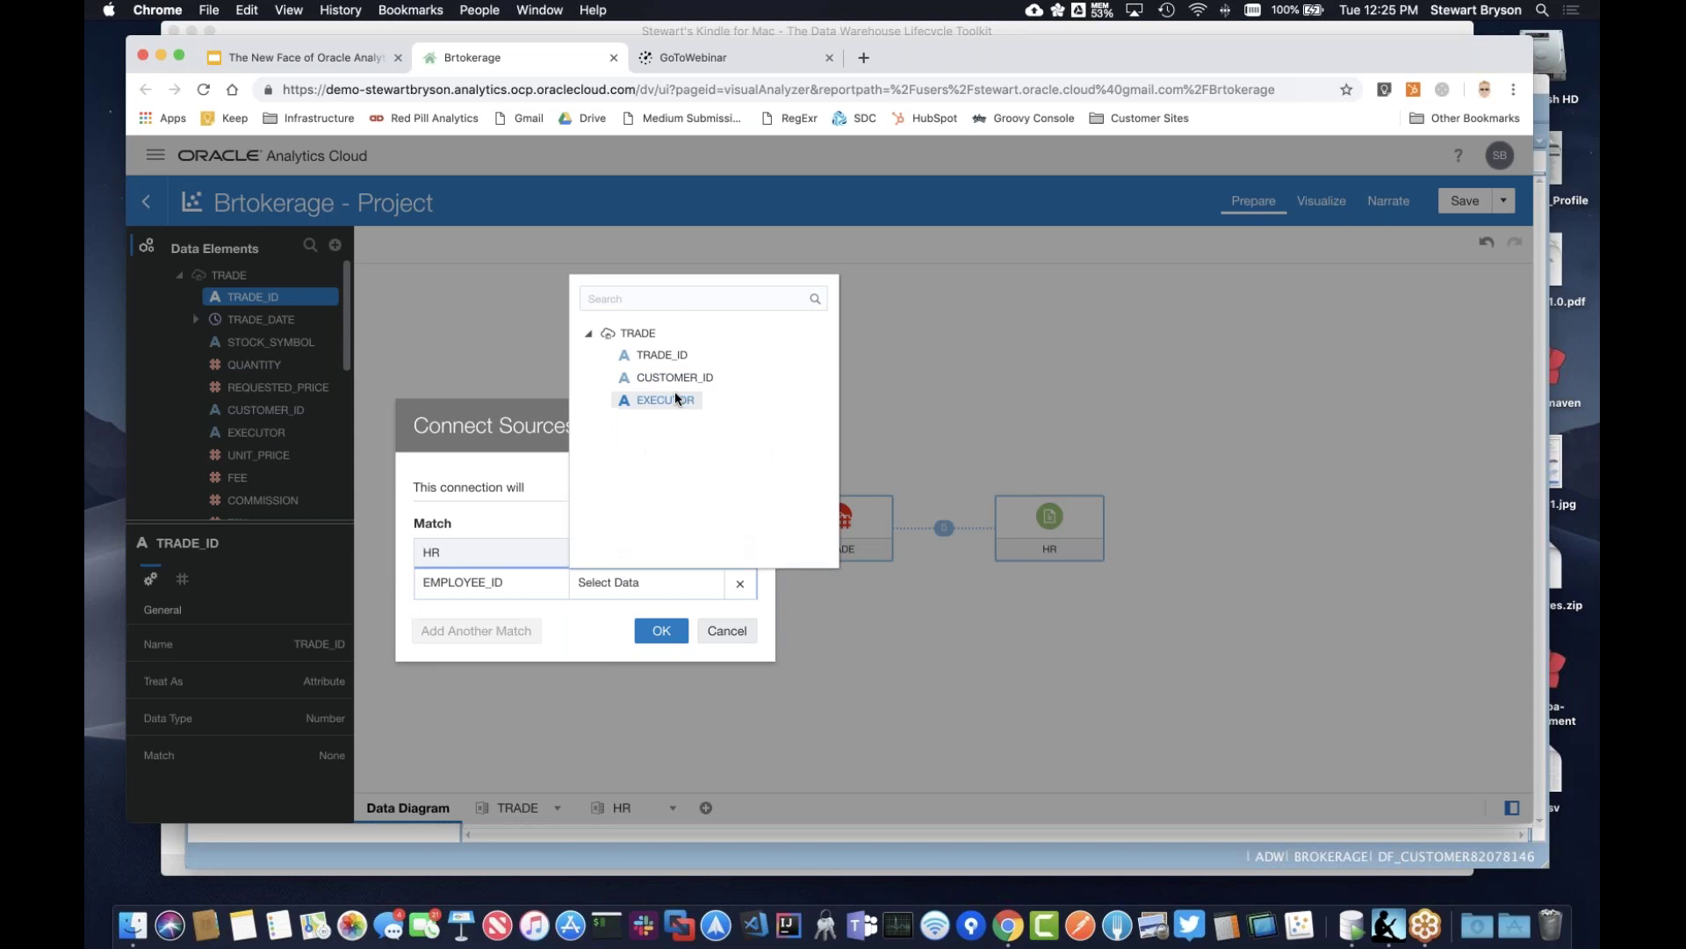
left_click(676, 400)
left_click(661, 631)
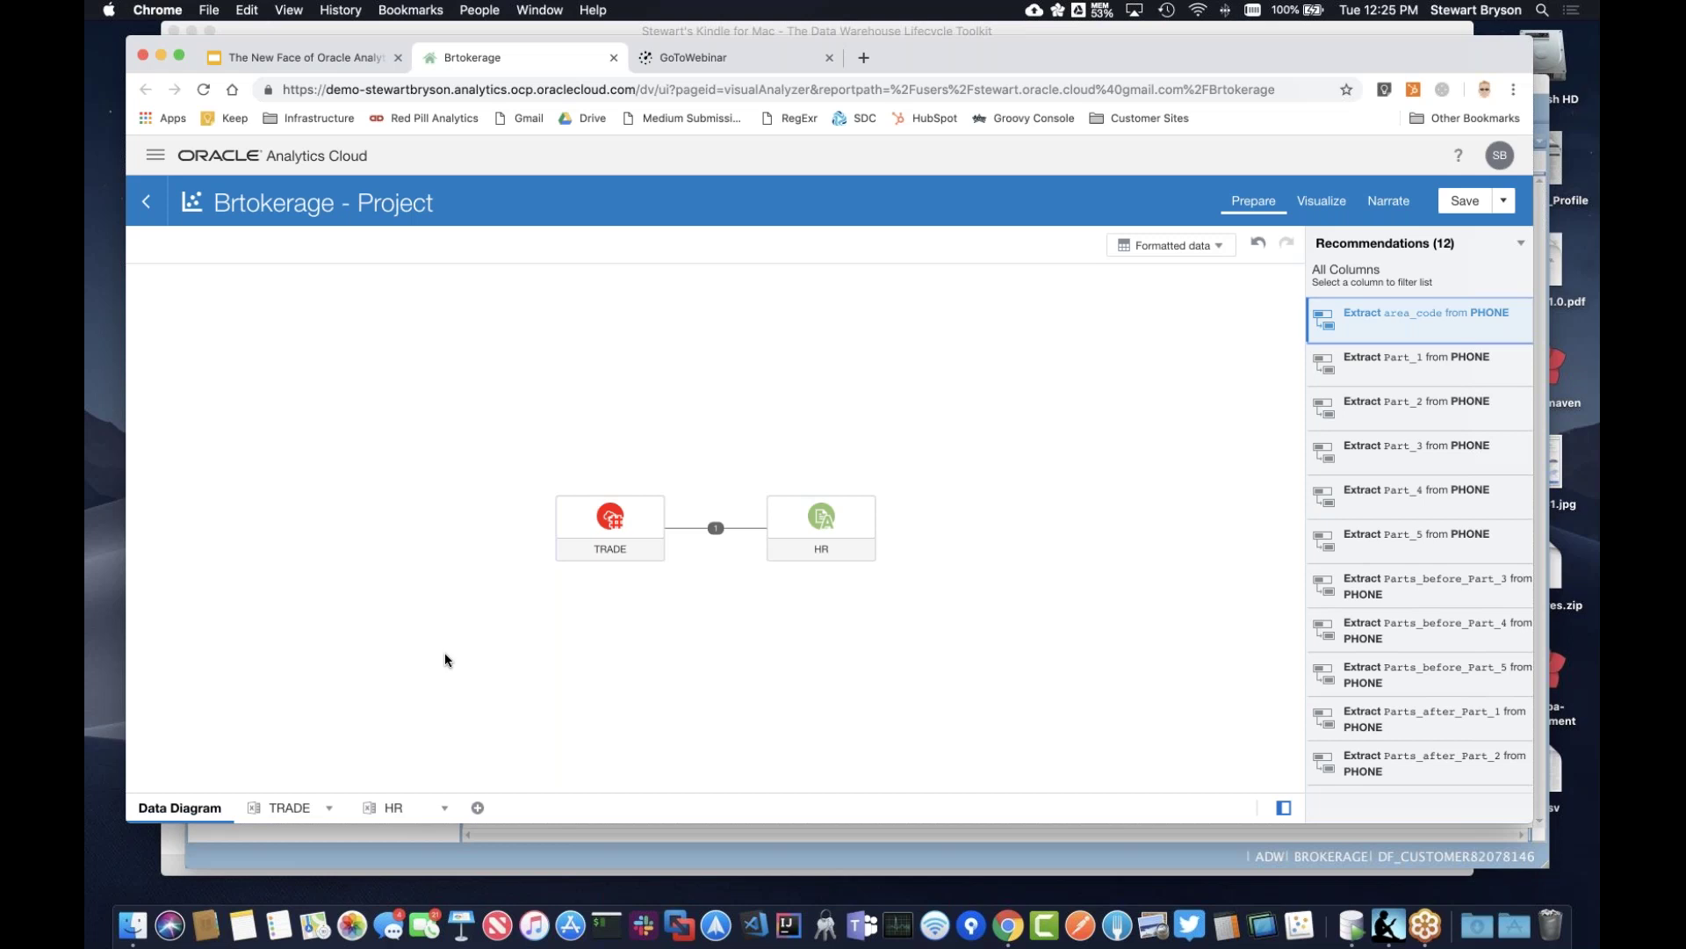
left_click(1504, 204)
left_click(1464, 268)
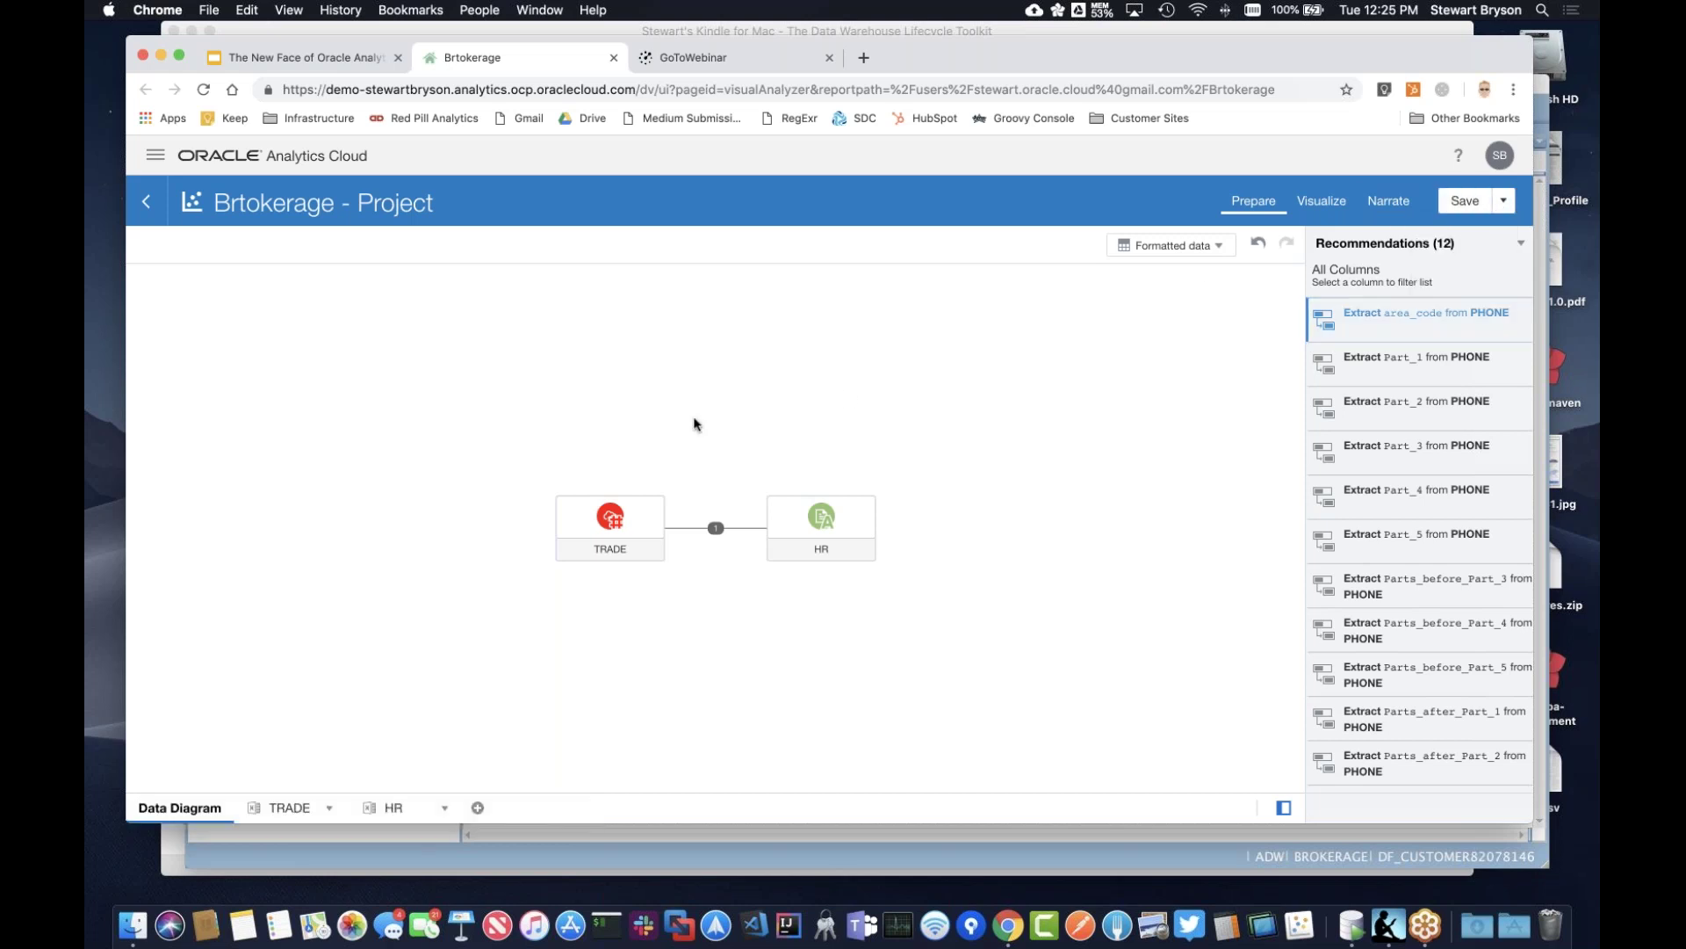
Close the project and reopen Brtokerage from the home page.
left_click(146, 205)
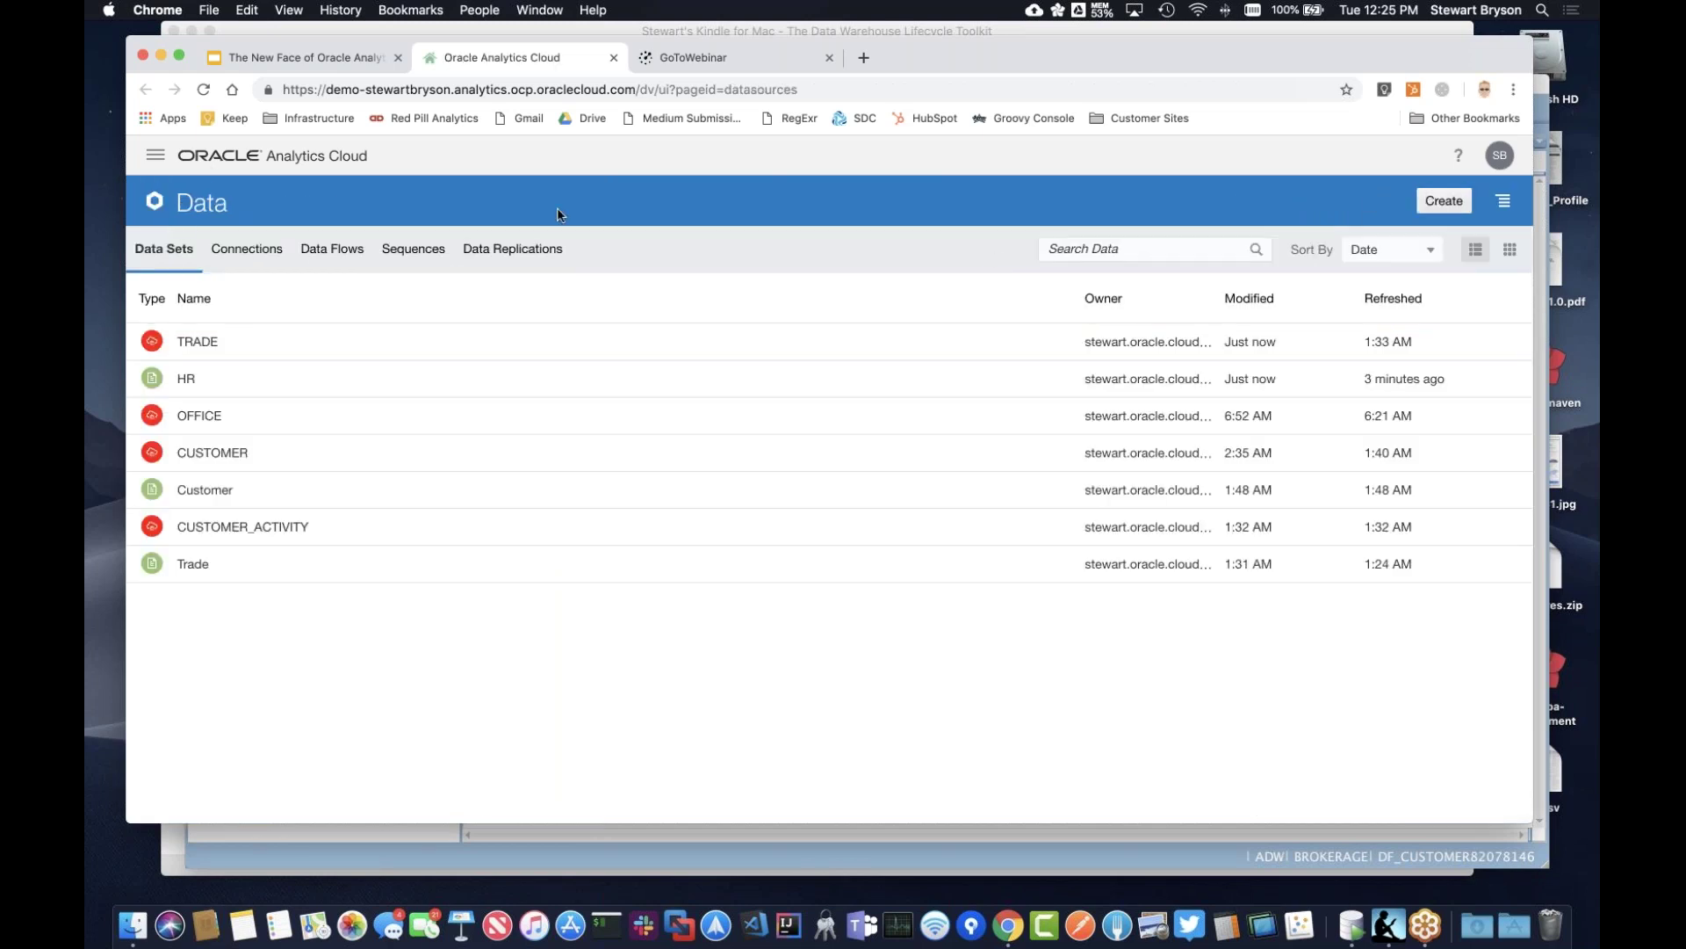
left_click(155, 155)
left_click(199, 255)
left_click(269, 395)
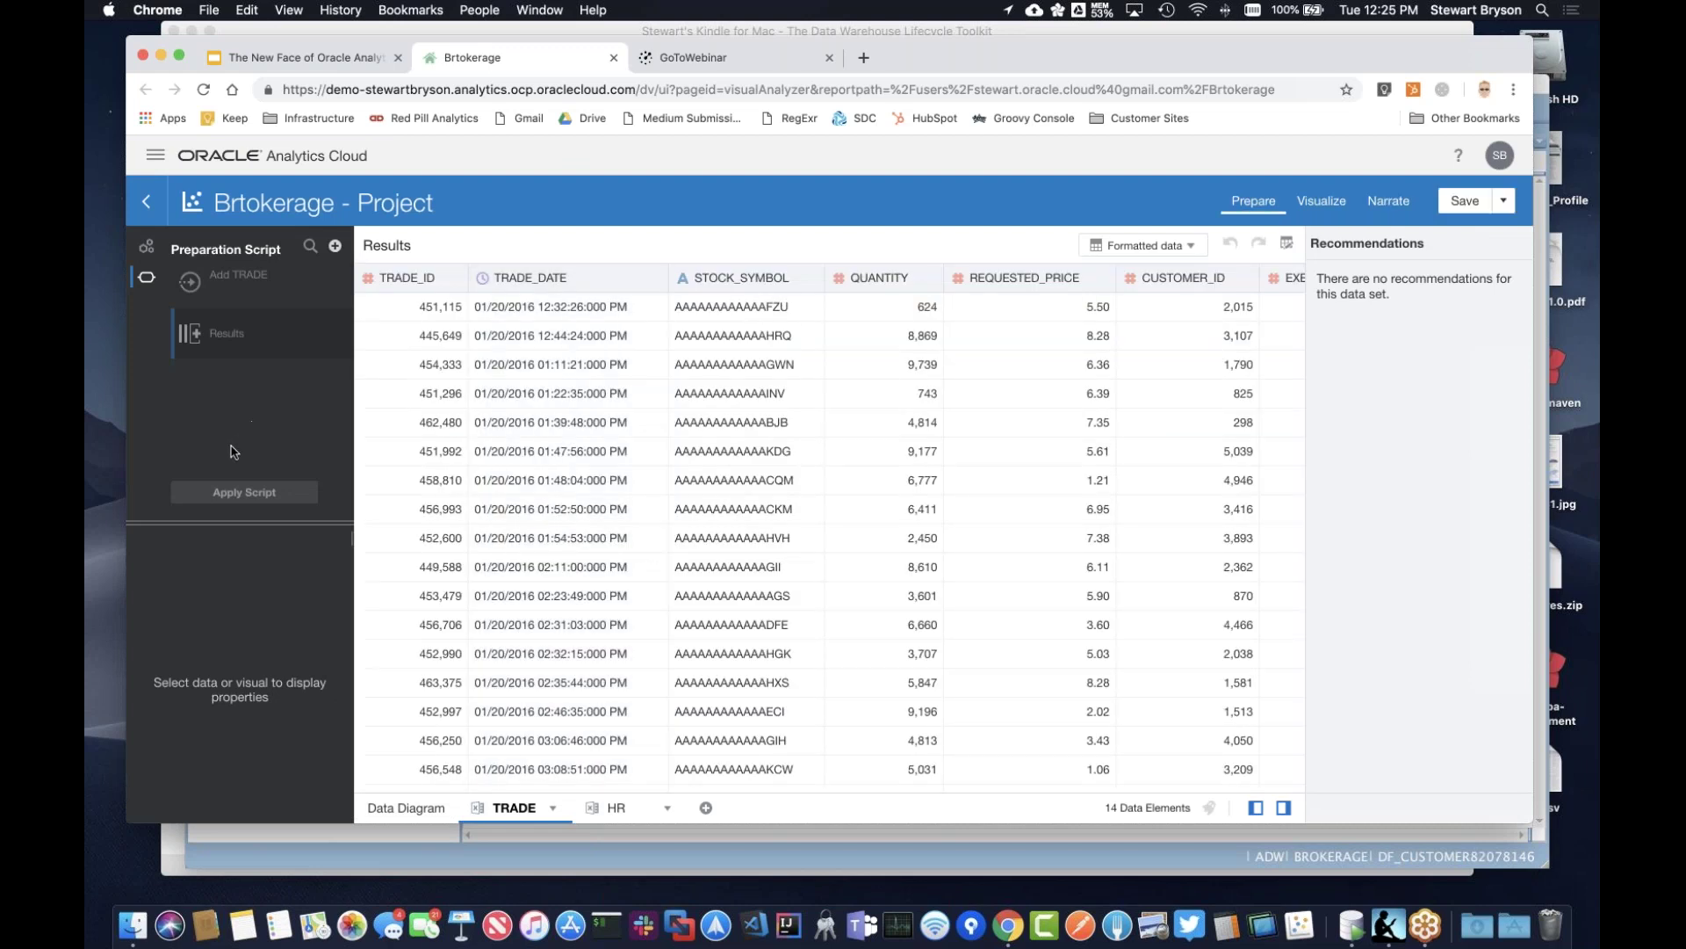
Replace EXECUTOR with LAST_NAME from HR as the bar chart's X-axis category and save the project.
left_click(146, 248)
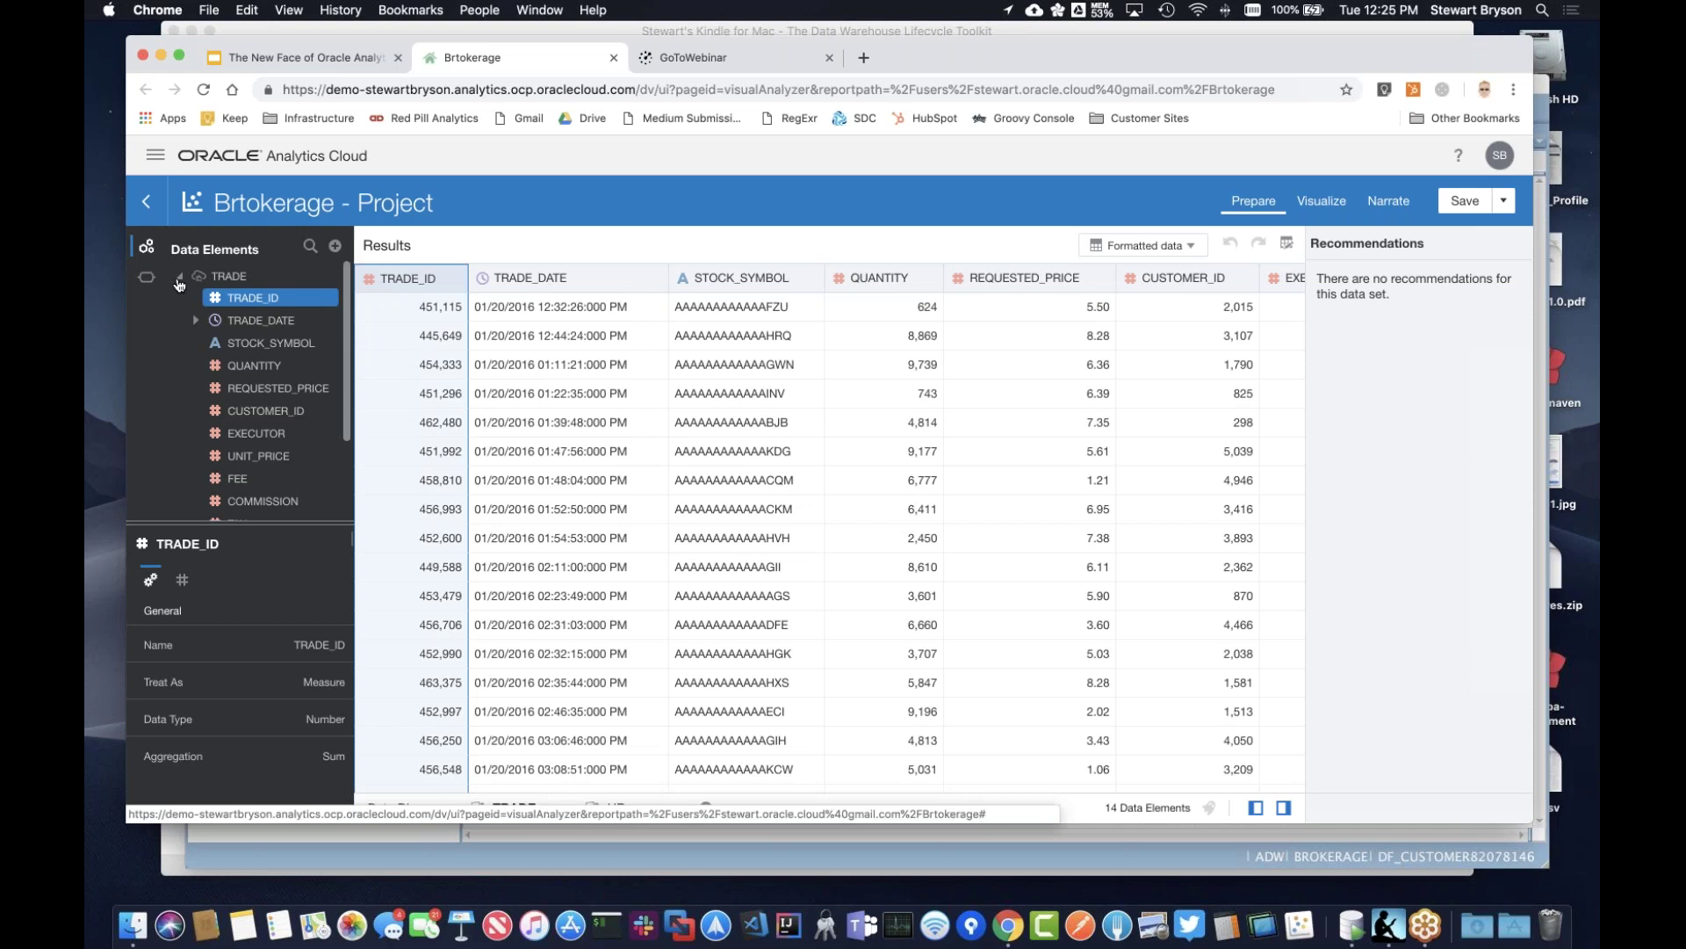
left_click(180, 276)
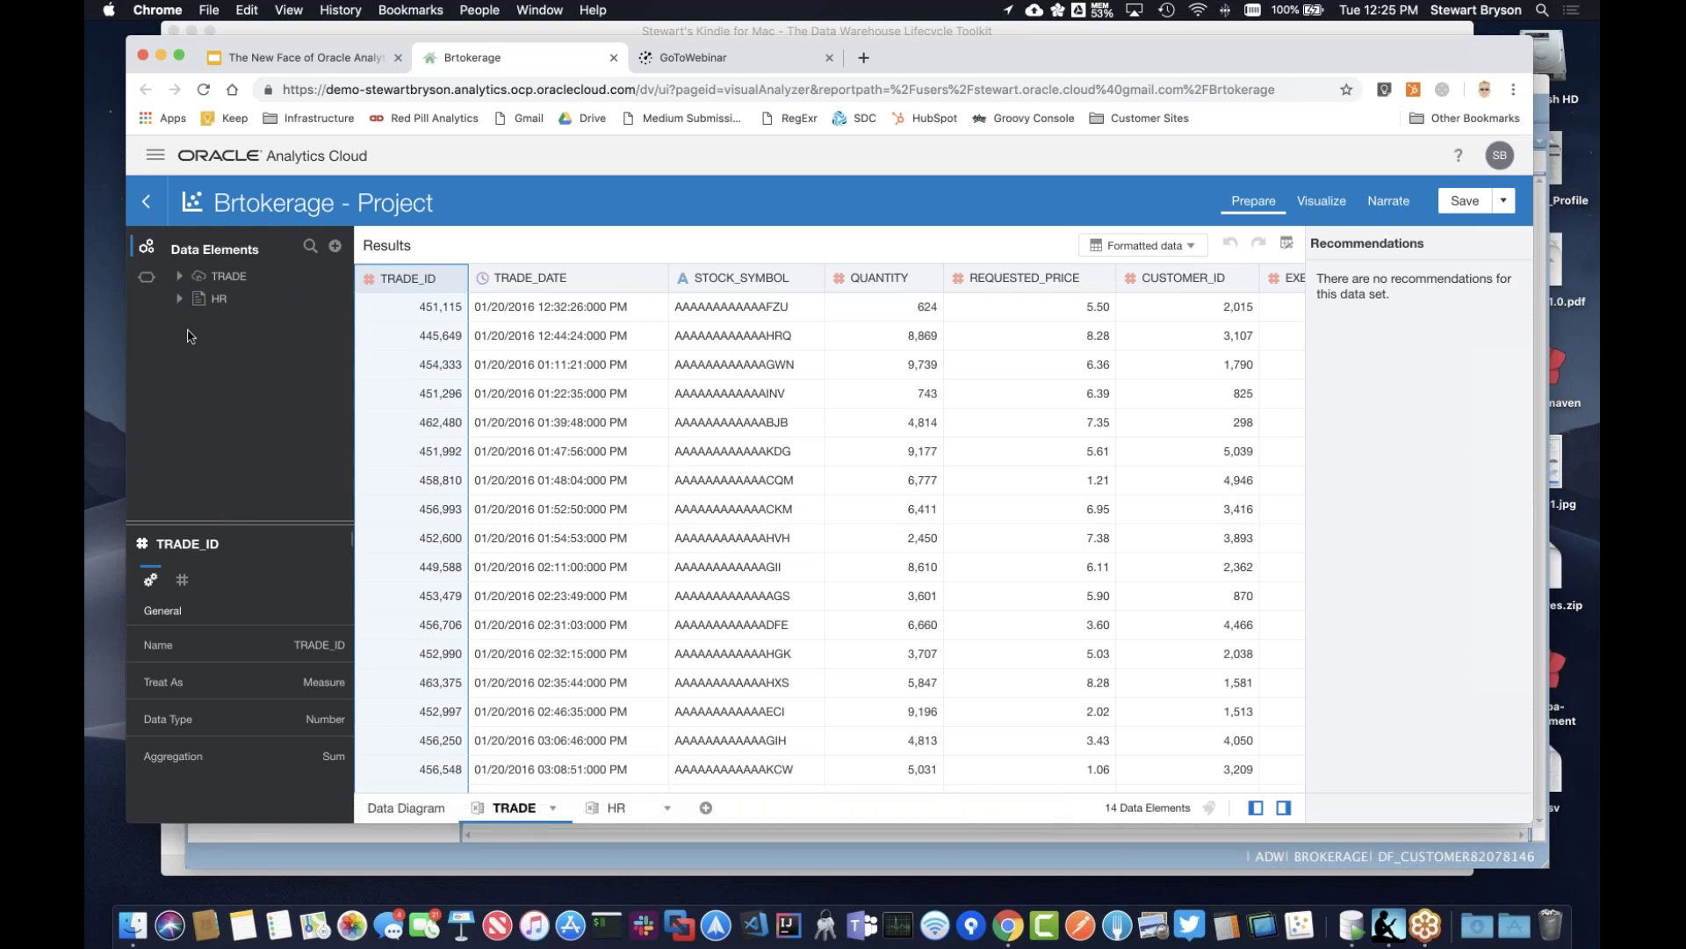
left_click(1315, 208)
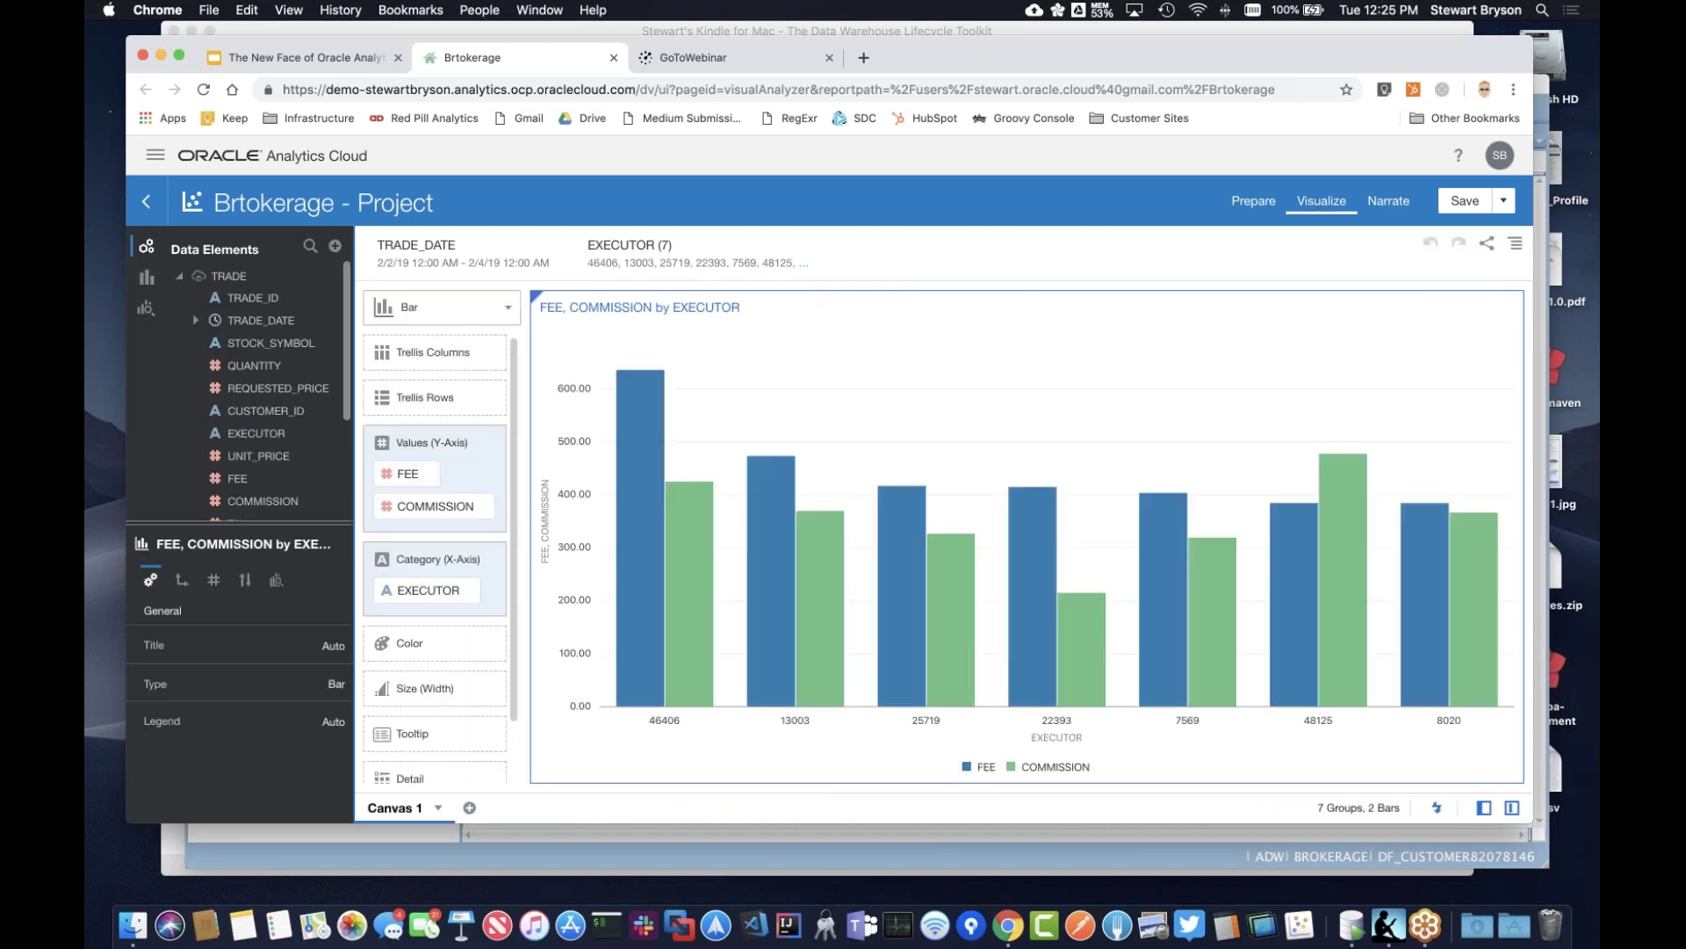
scroll(185, 457, "down", 5)
left_click(180, 462)
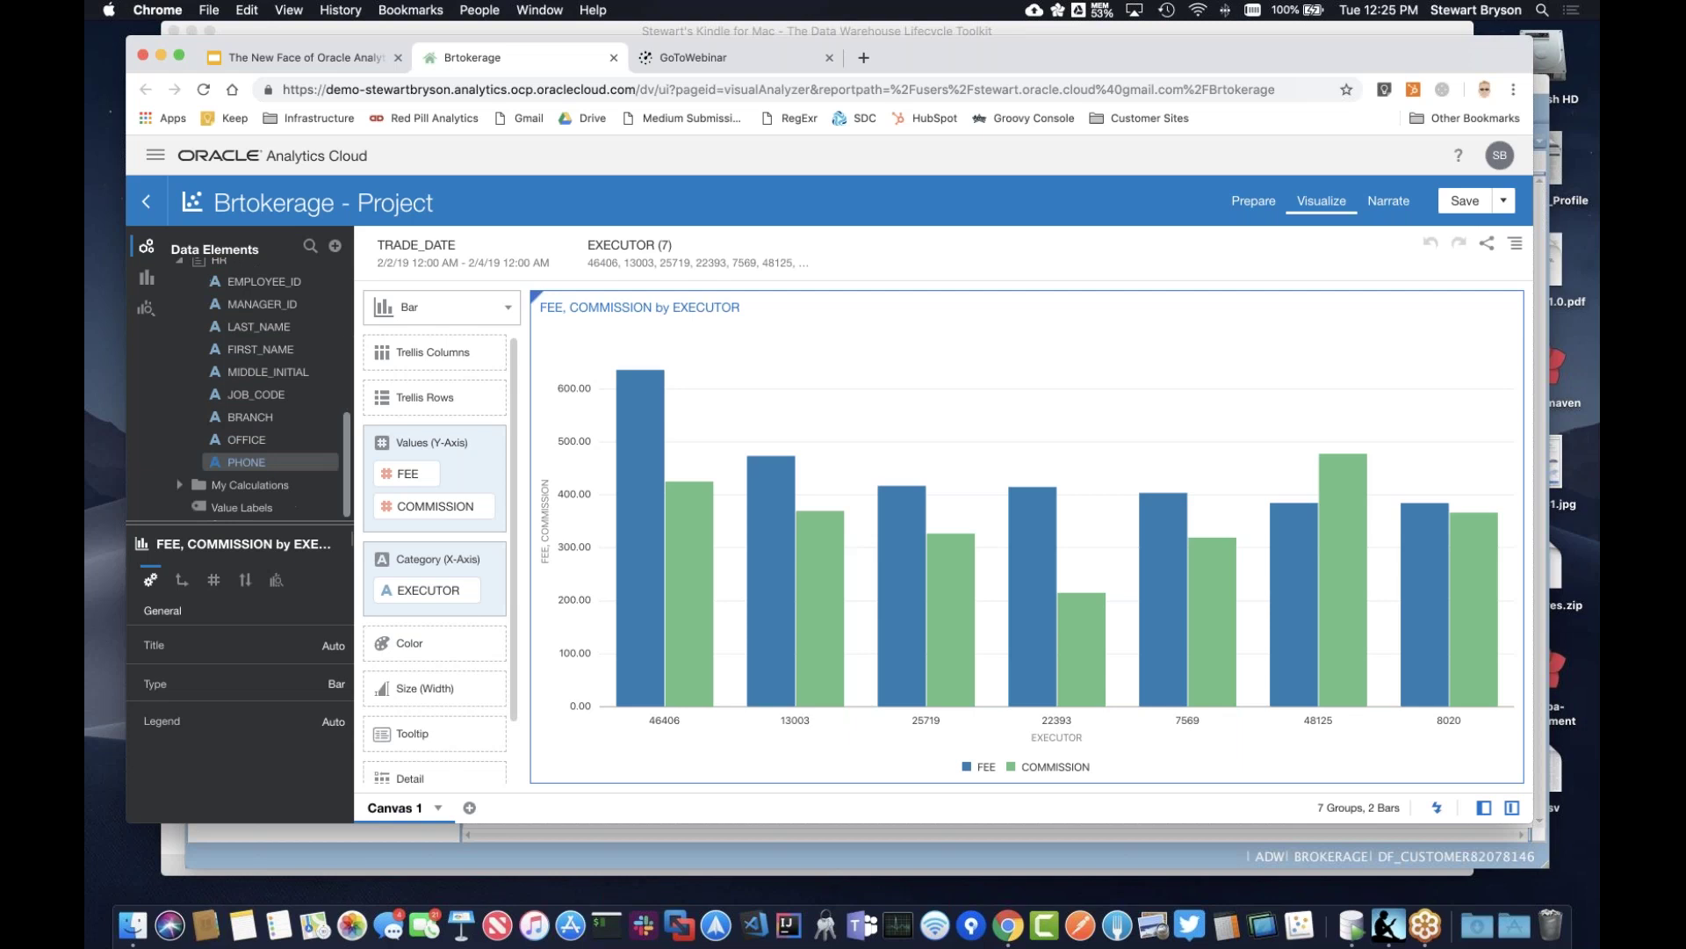
left_click_drag(256, 328, 410, 593)
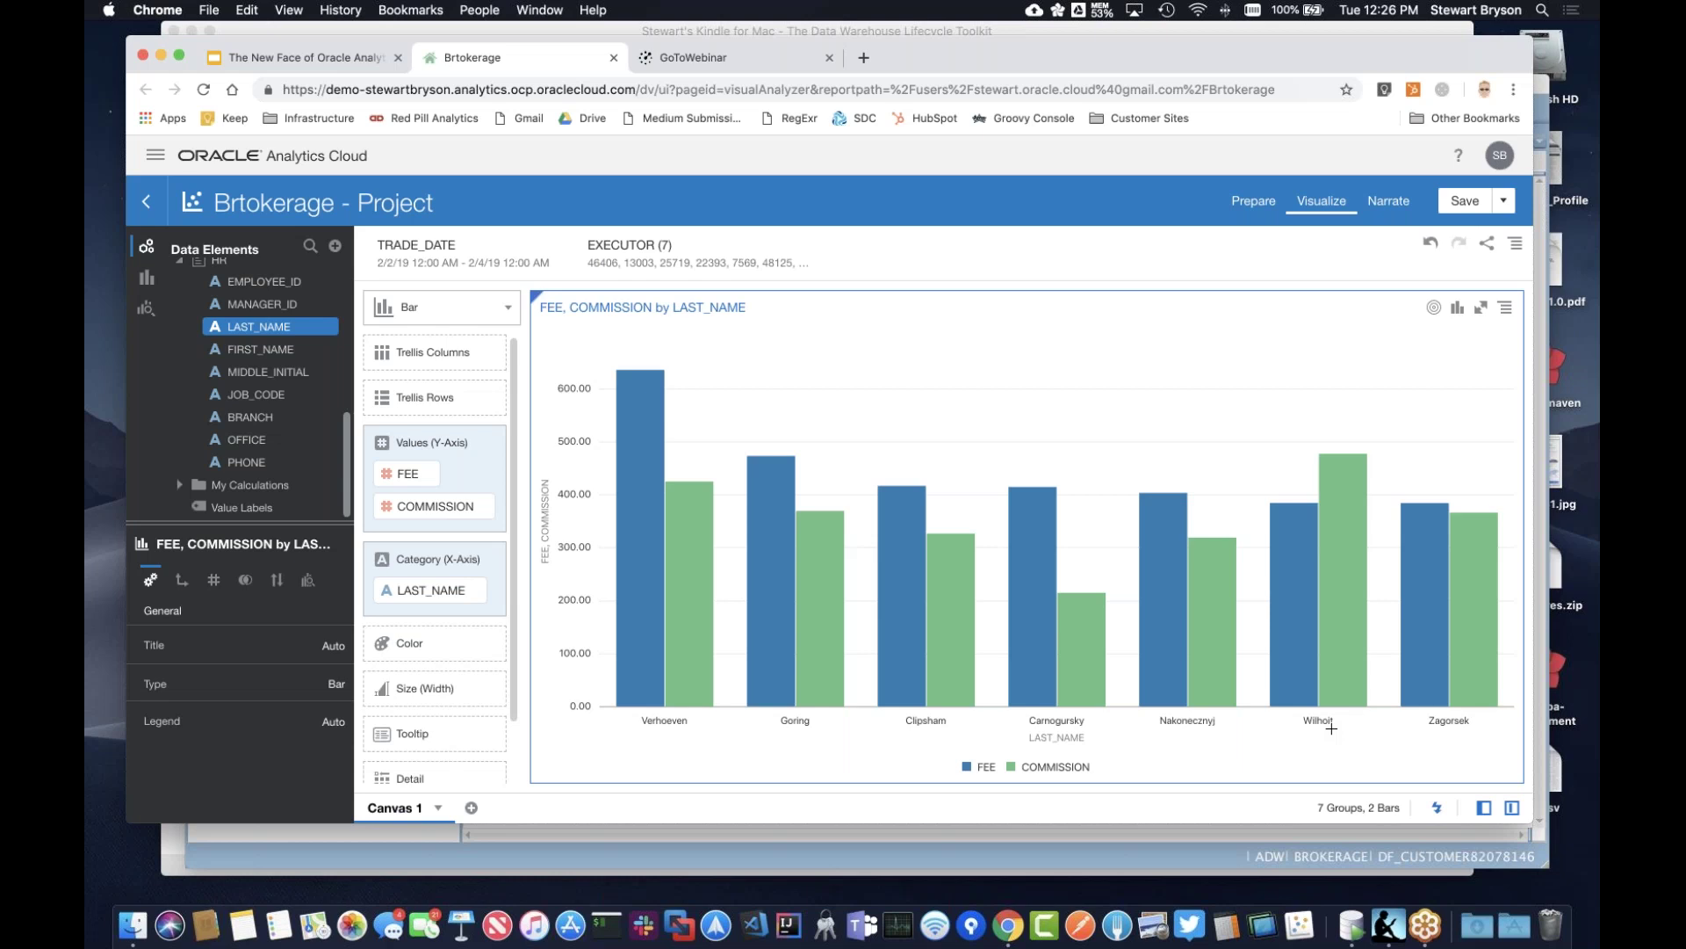
mouse_move(1286, 624)
left_click(1464, 199)
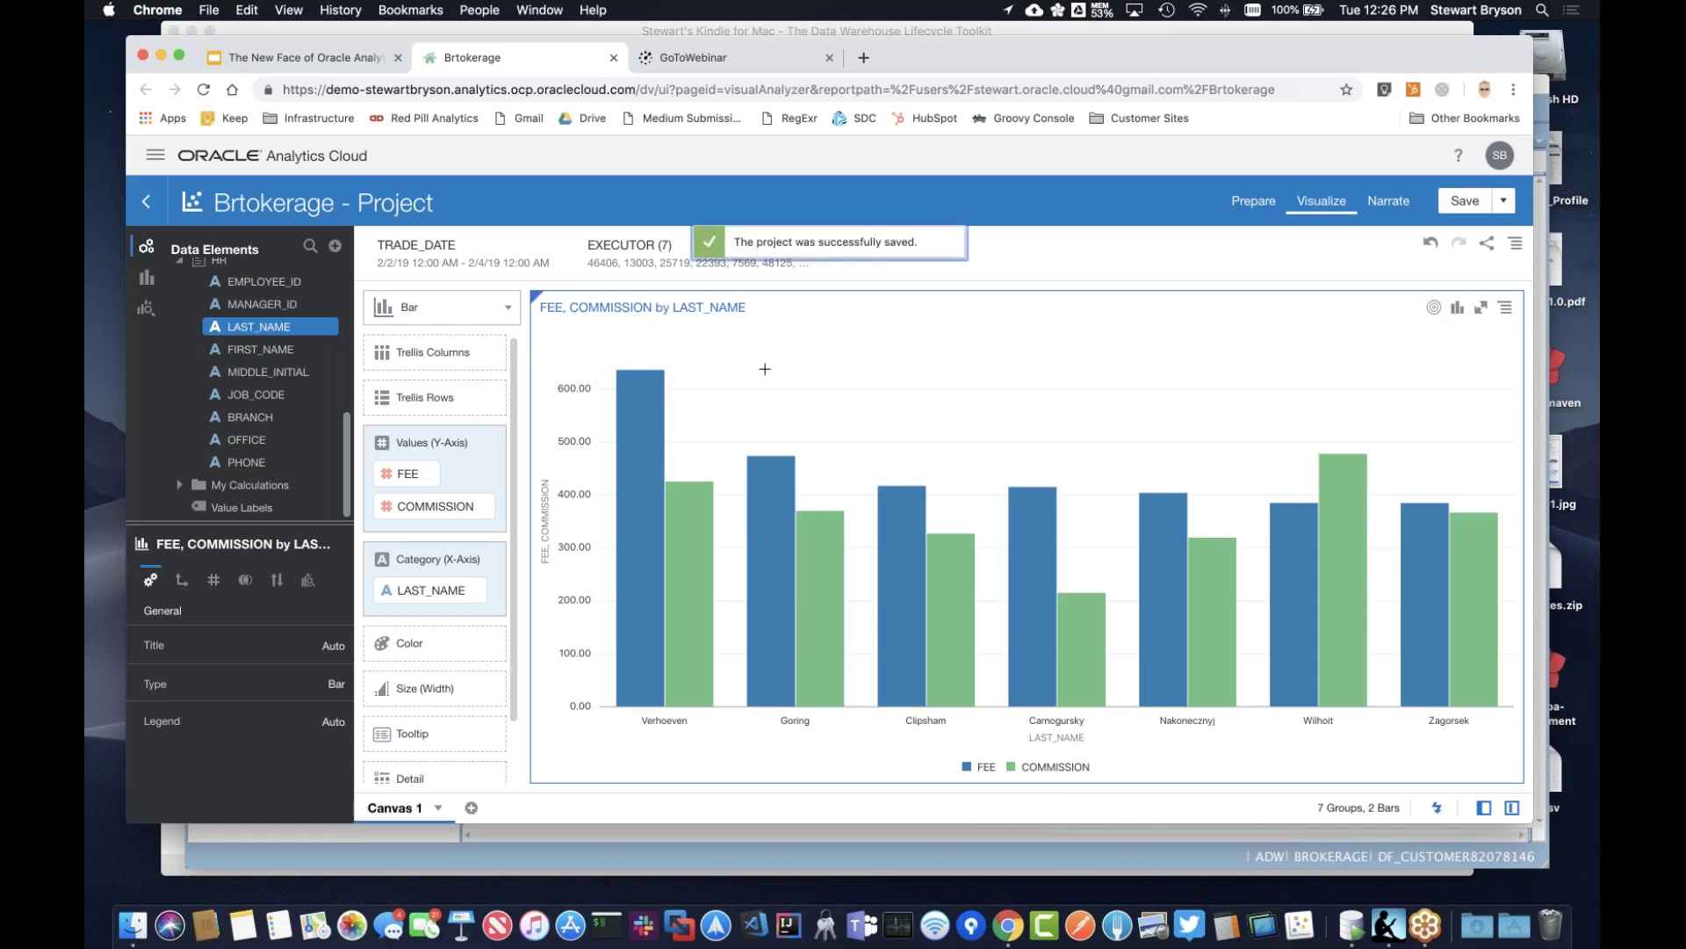
mouse_move(646, 391)
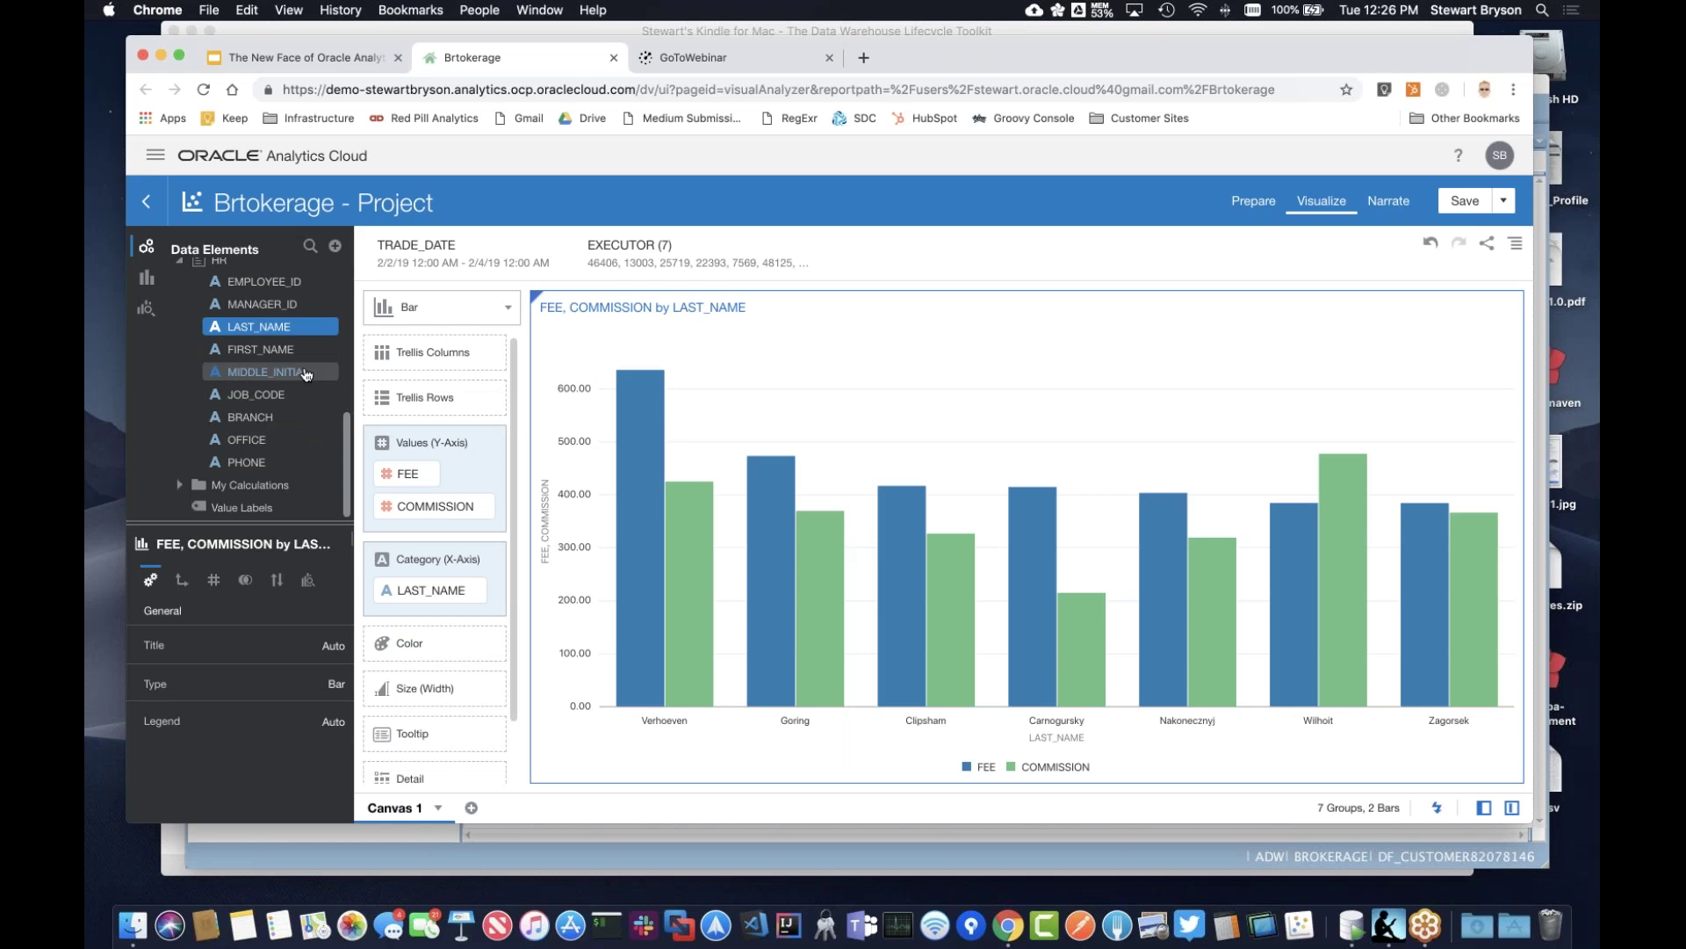
Create a data flow with the HR data set as its source and enlarge the data preview.
left_click(145, 158)
left_click(206, 302)
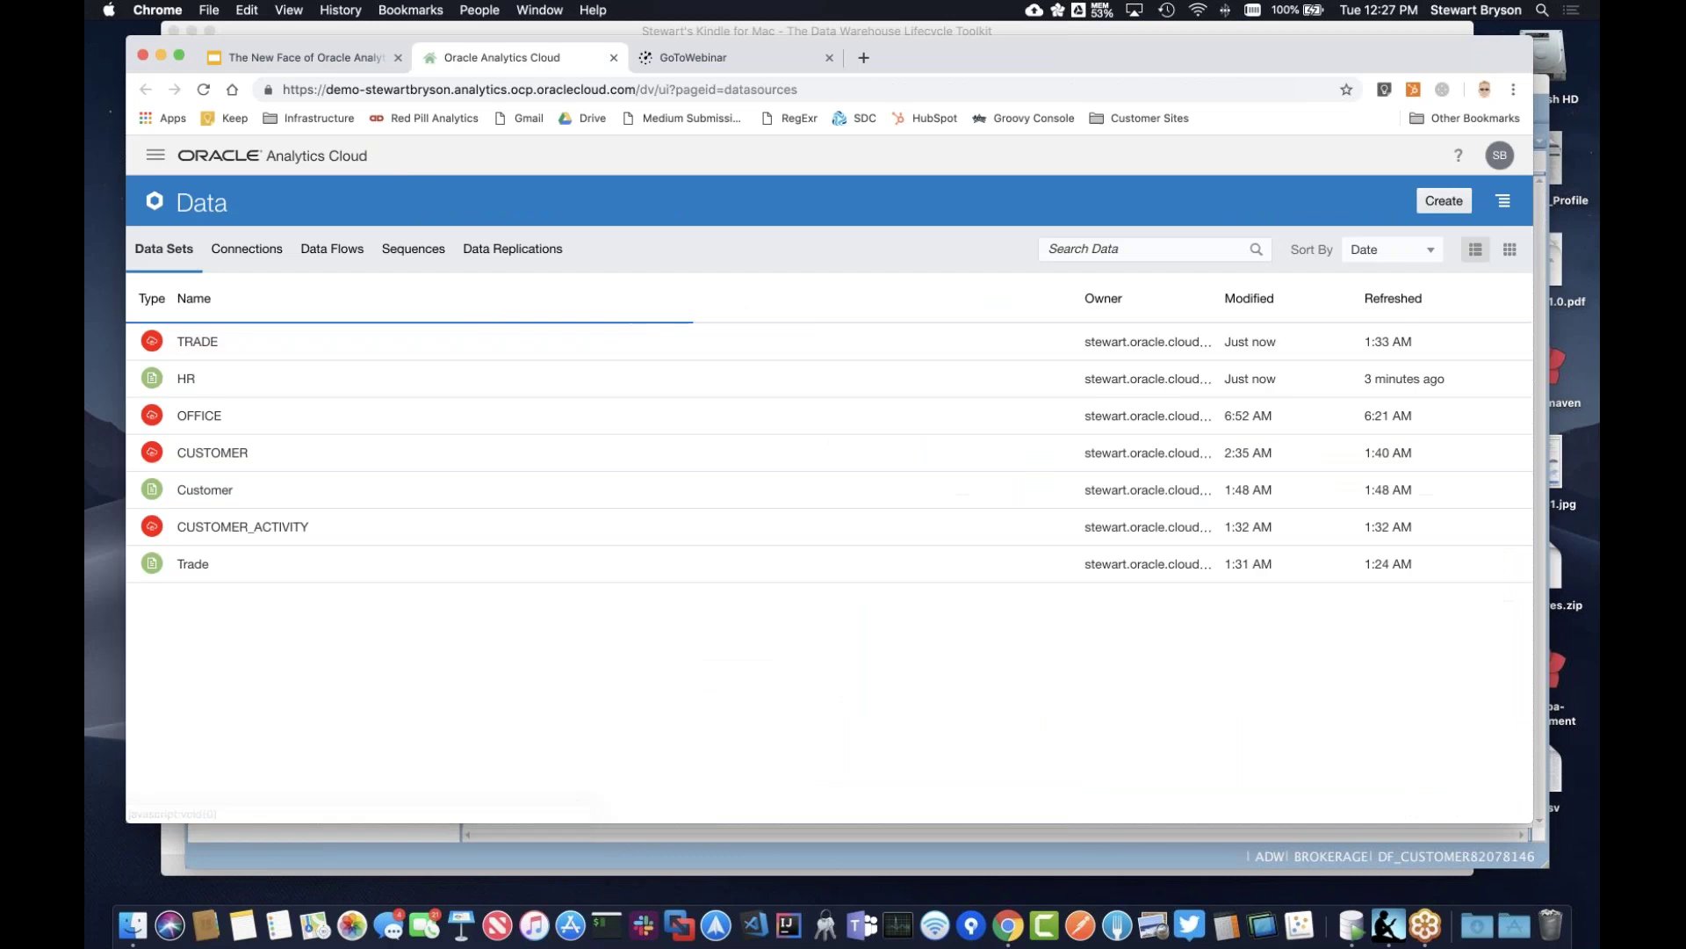
left_click(358, 253)
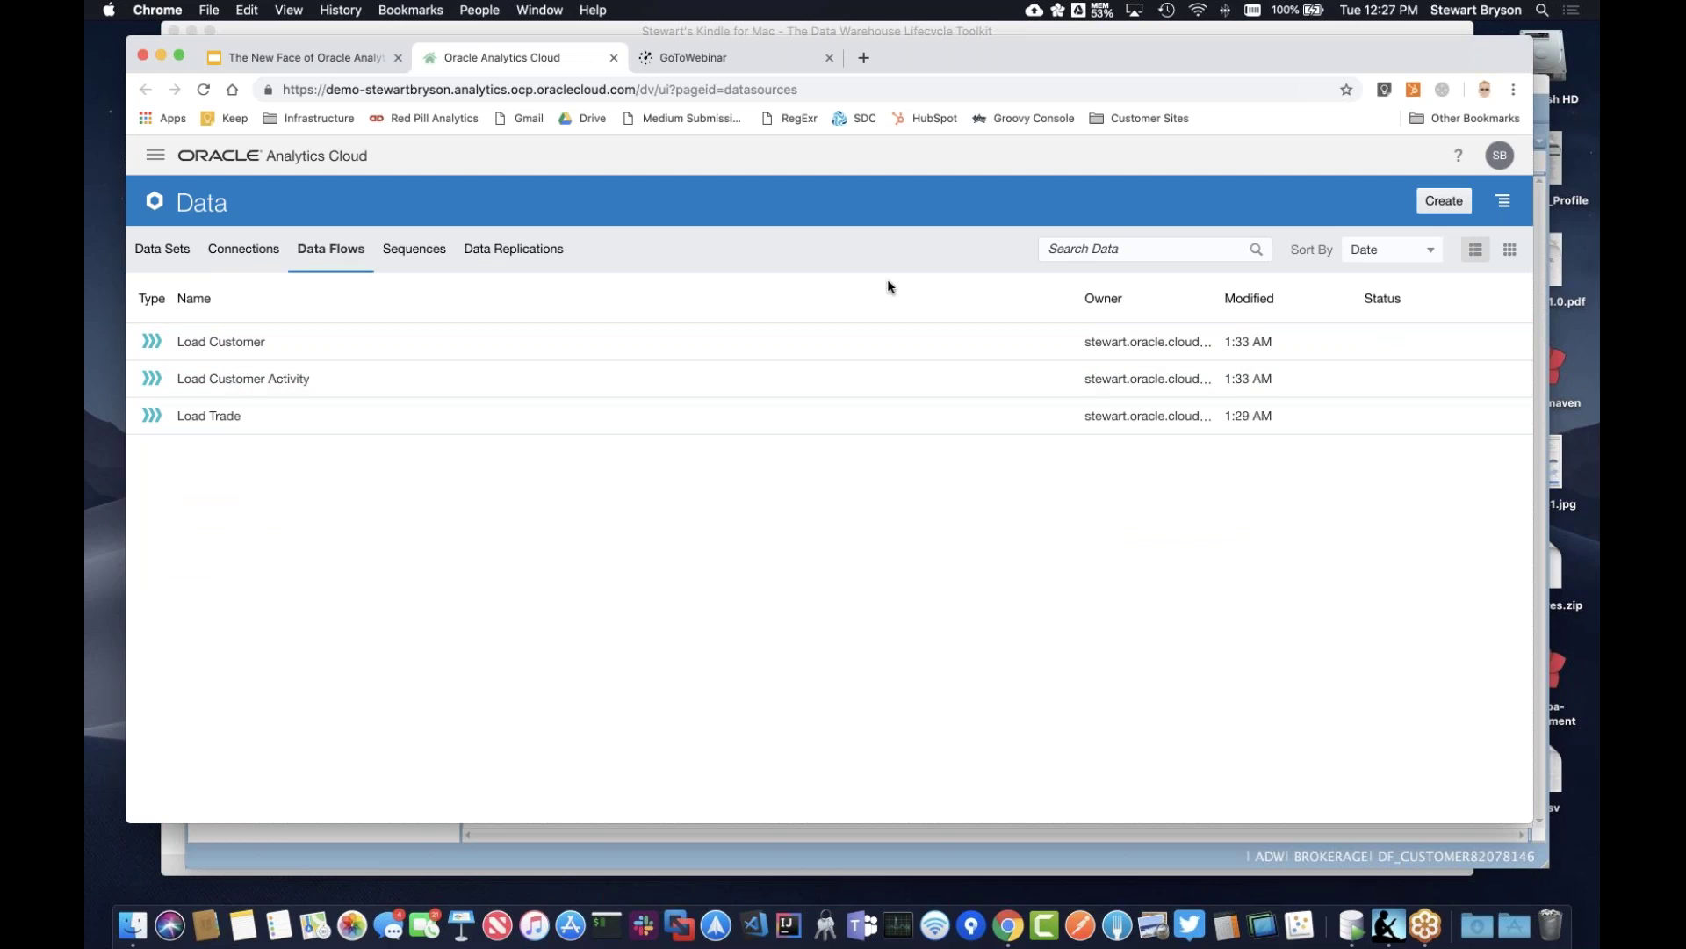
left_click(1462, 191)
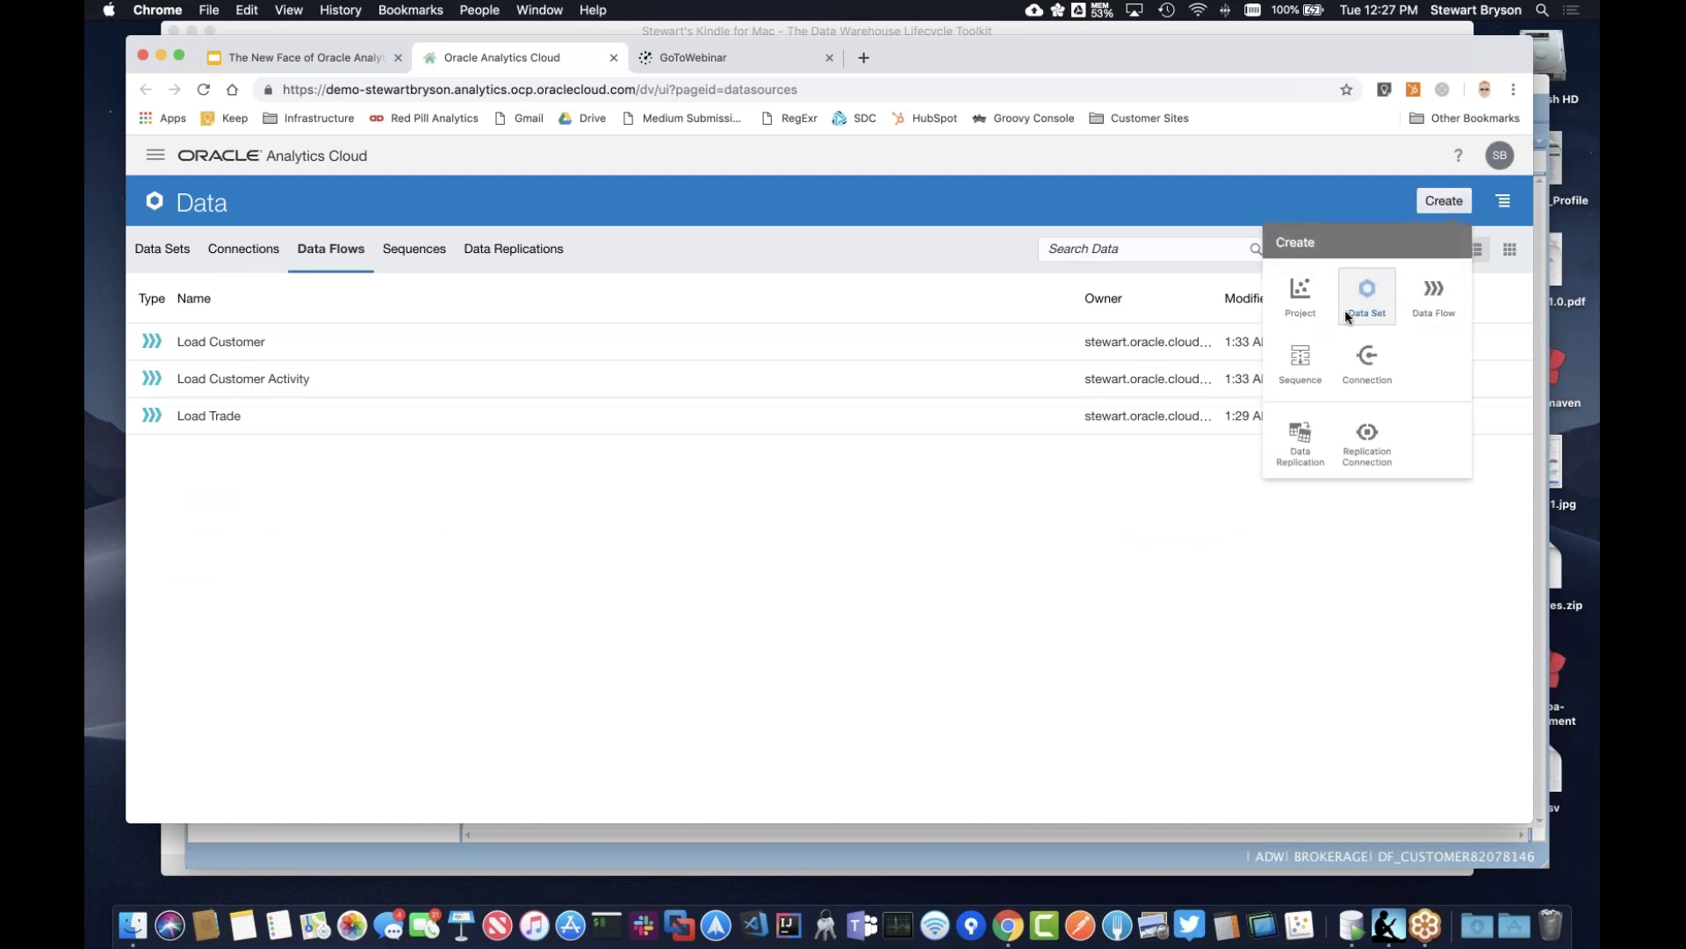
left_click(1432, 303)
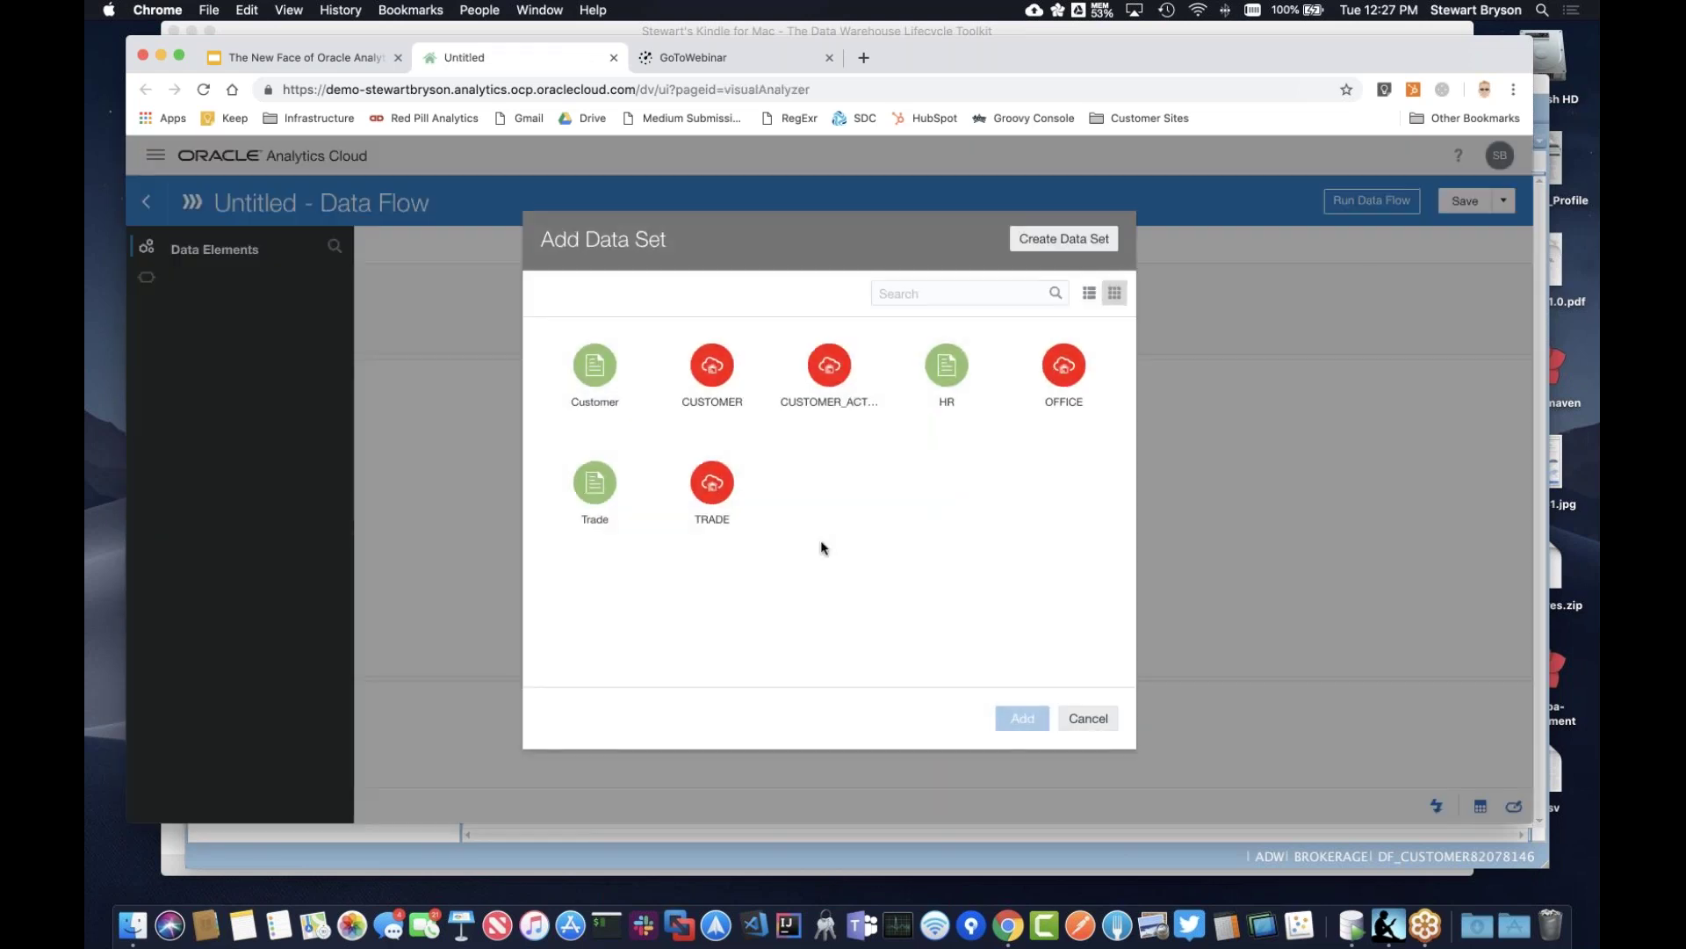
left_click(952, 378)
left_click(1019, 716)
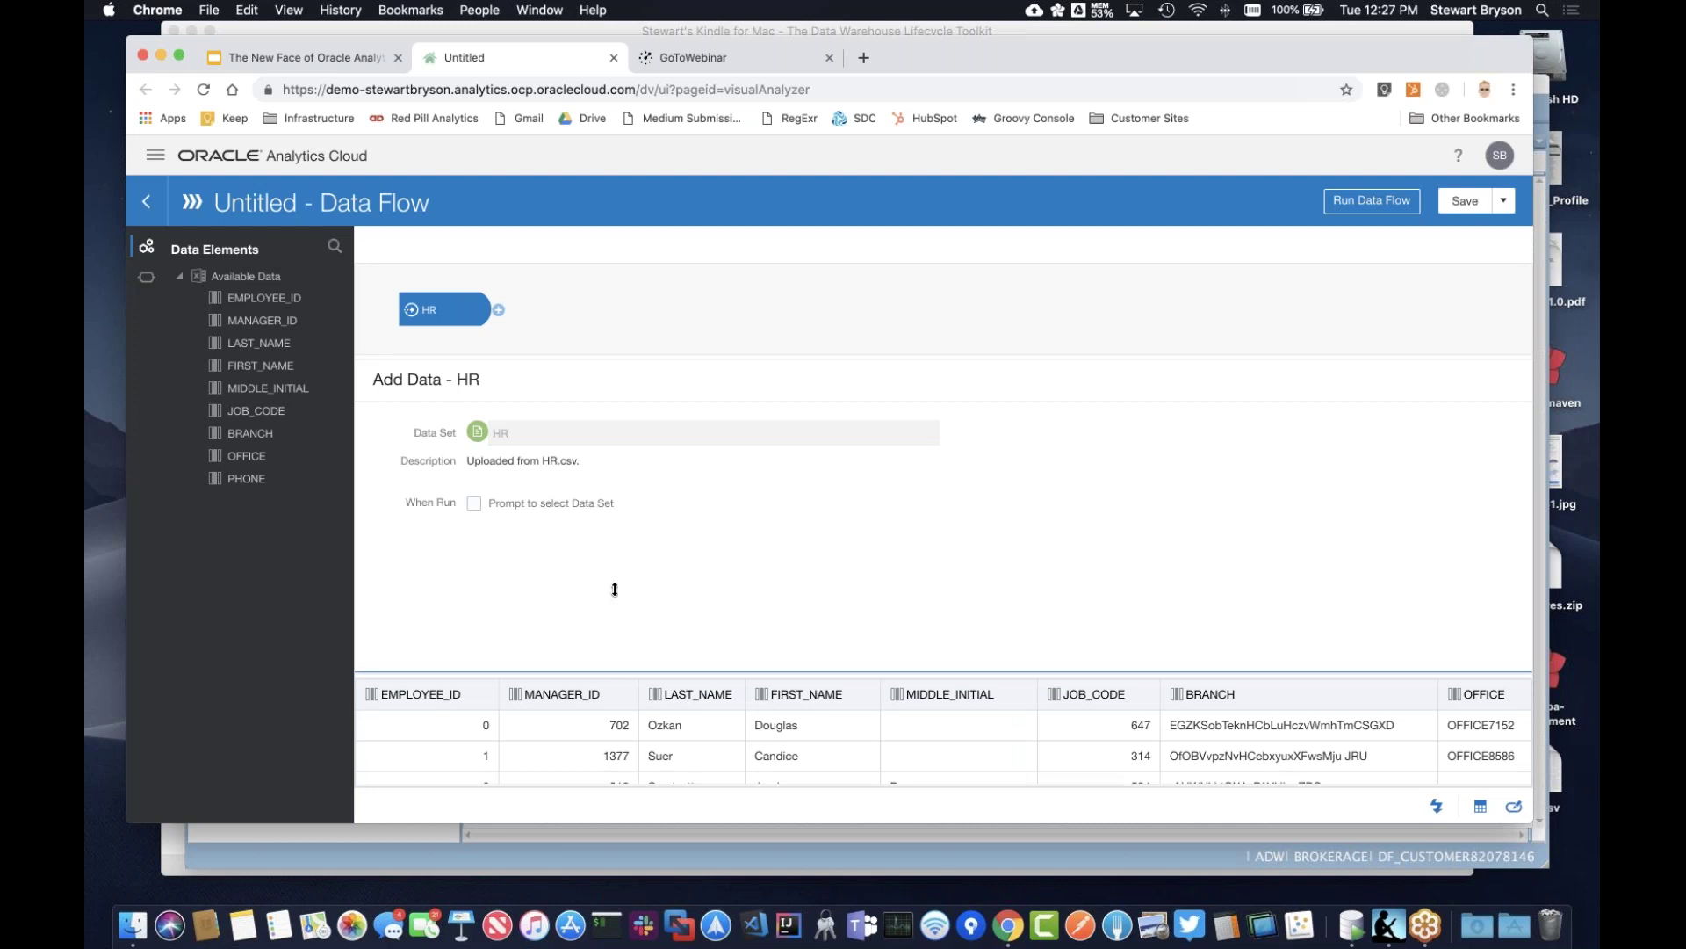
left_click_drag(615, 679, 614, 583)
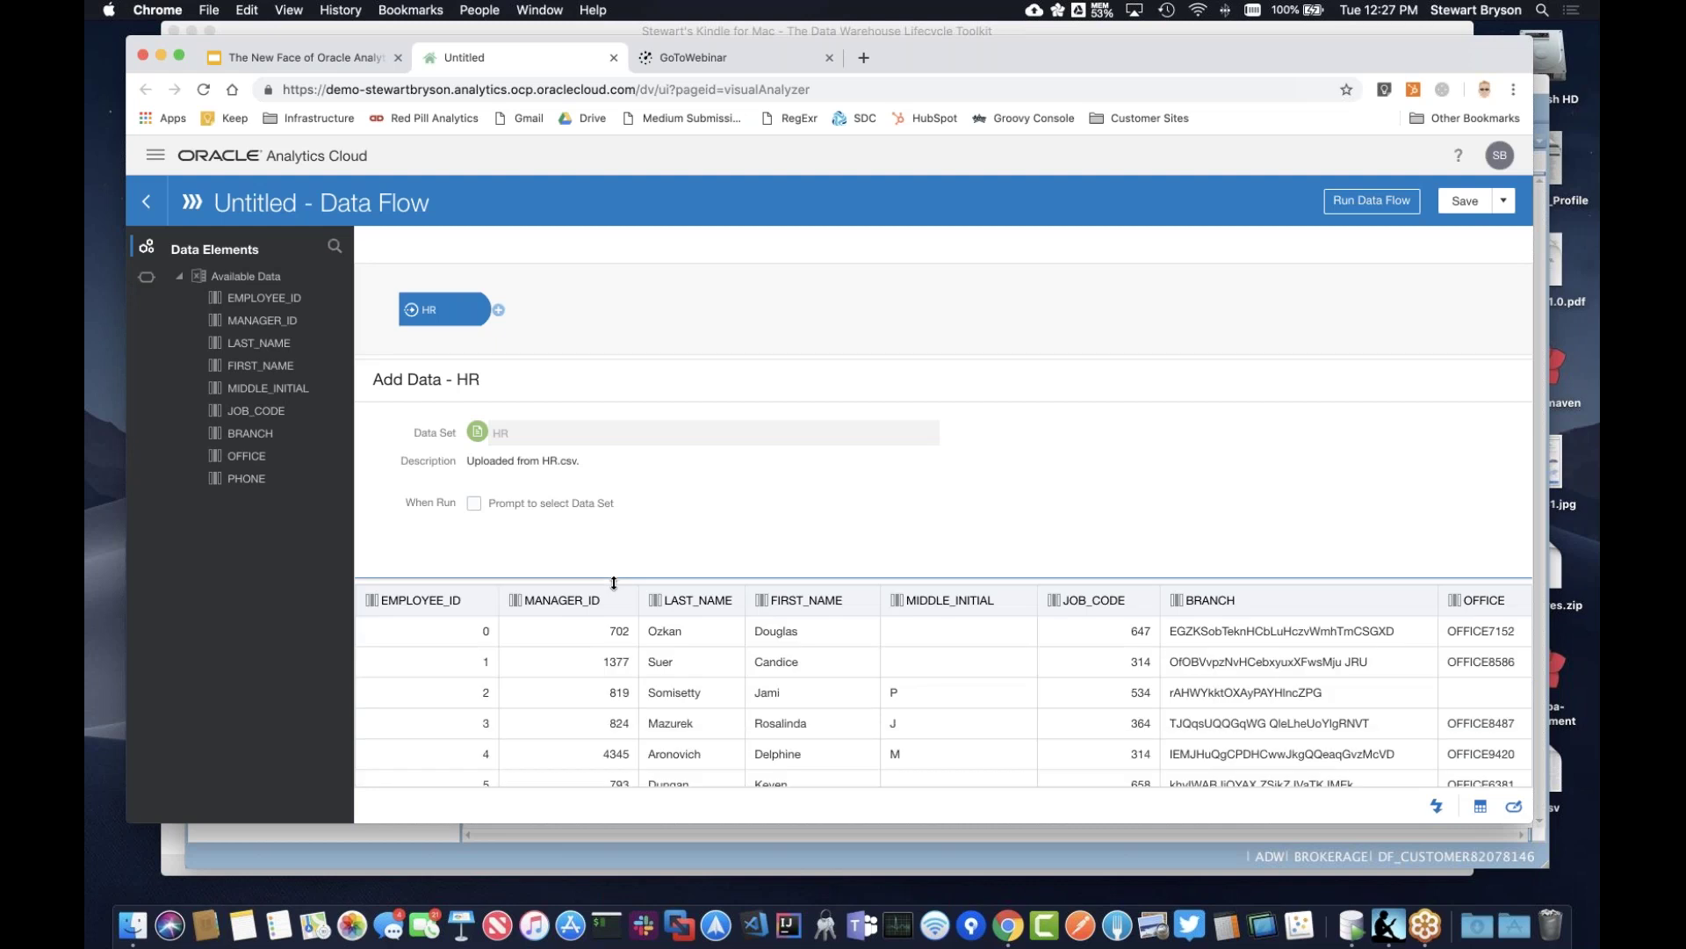
Add a Save Data step after HR and name the output data set EMPLOYEES.
left_click(498, 311)
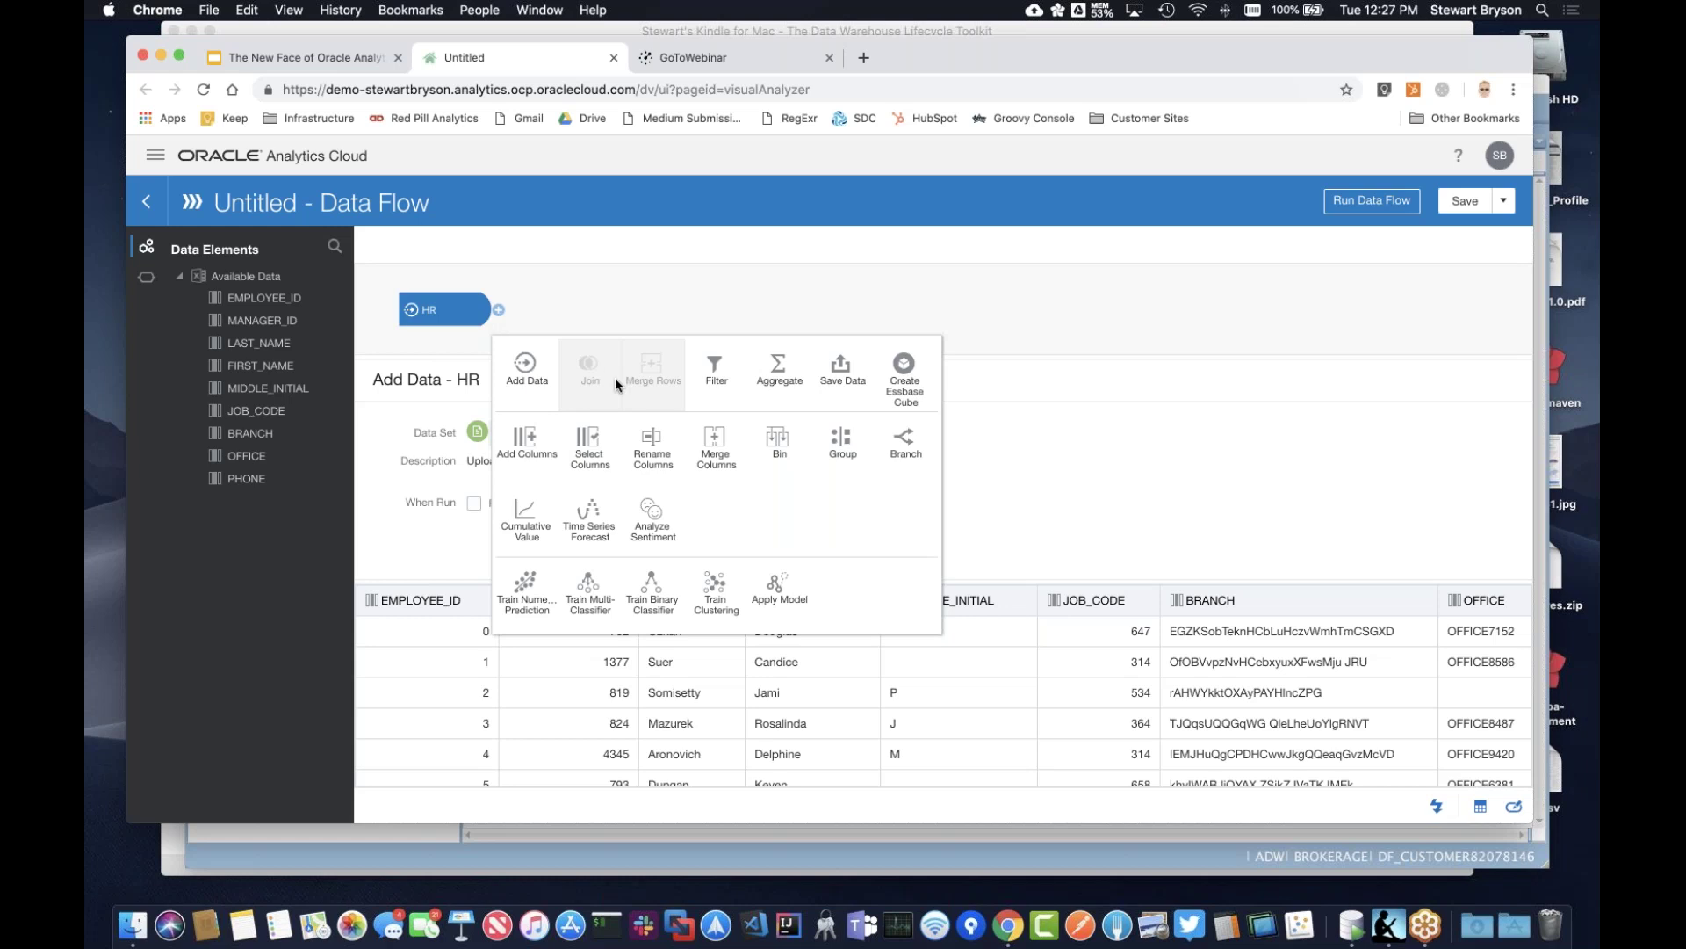
left_click(843, 367)
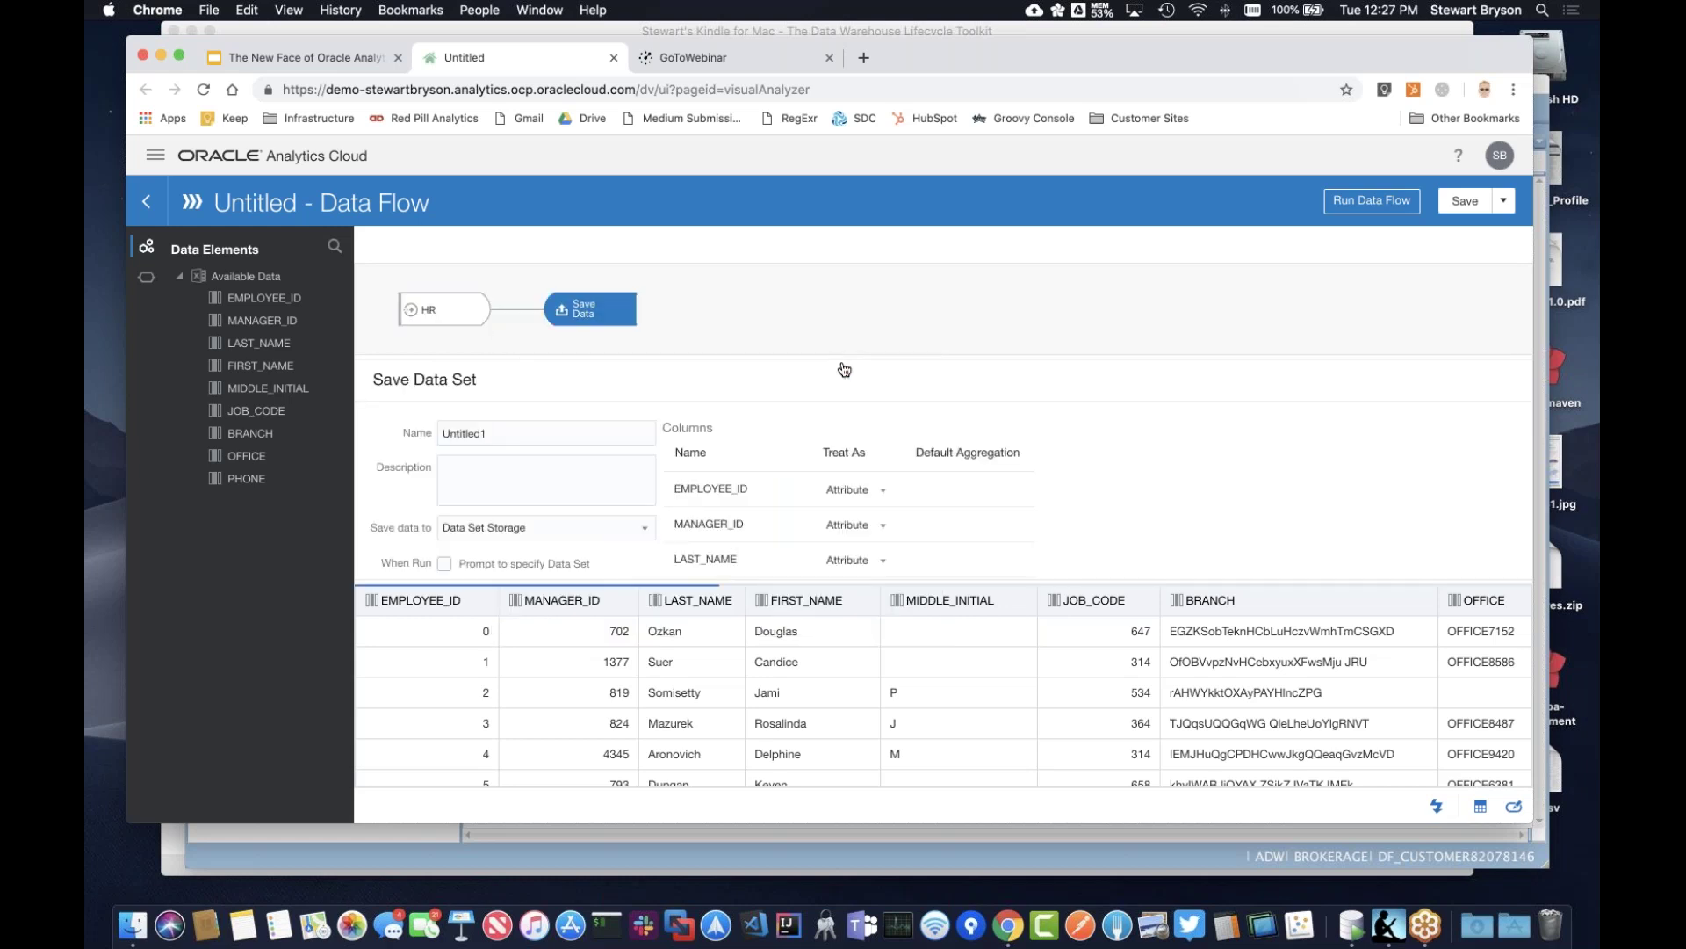
left_click(556, 437)
type("EMPLOYEE")
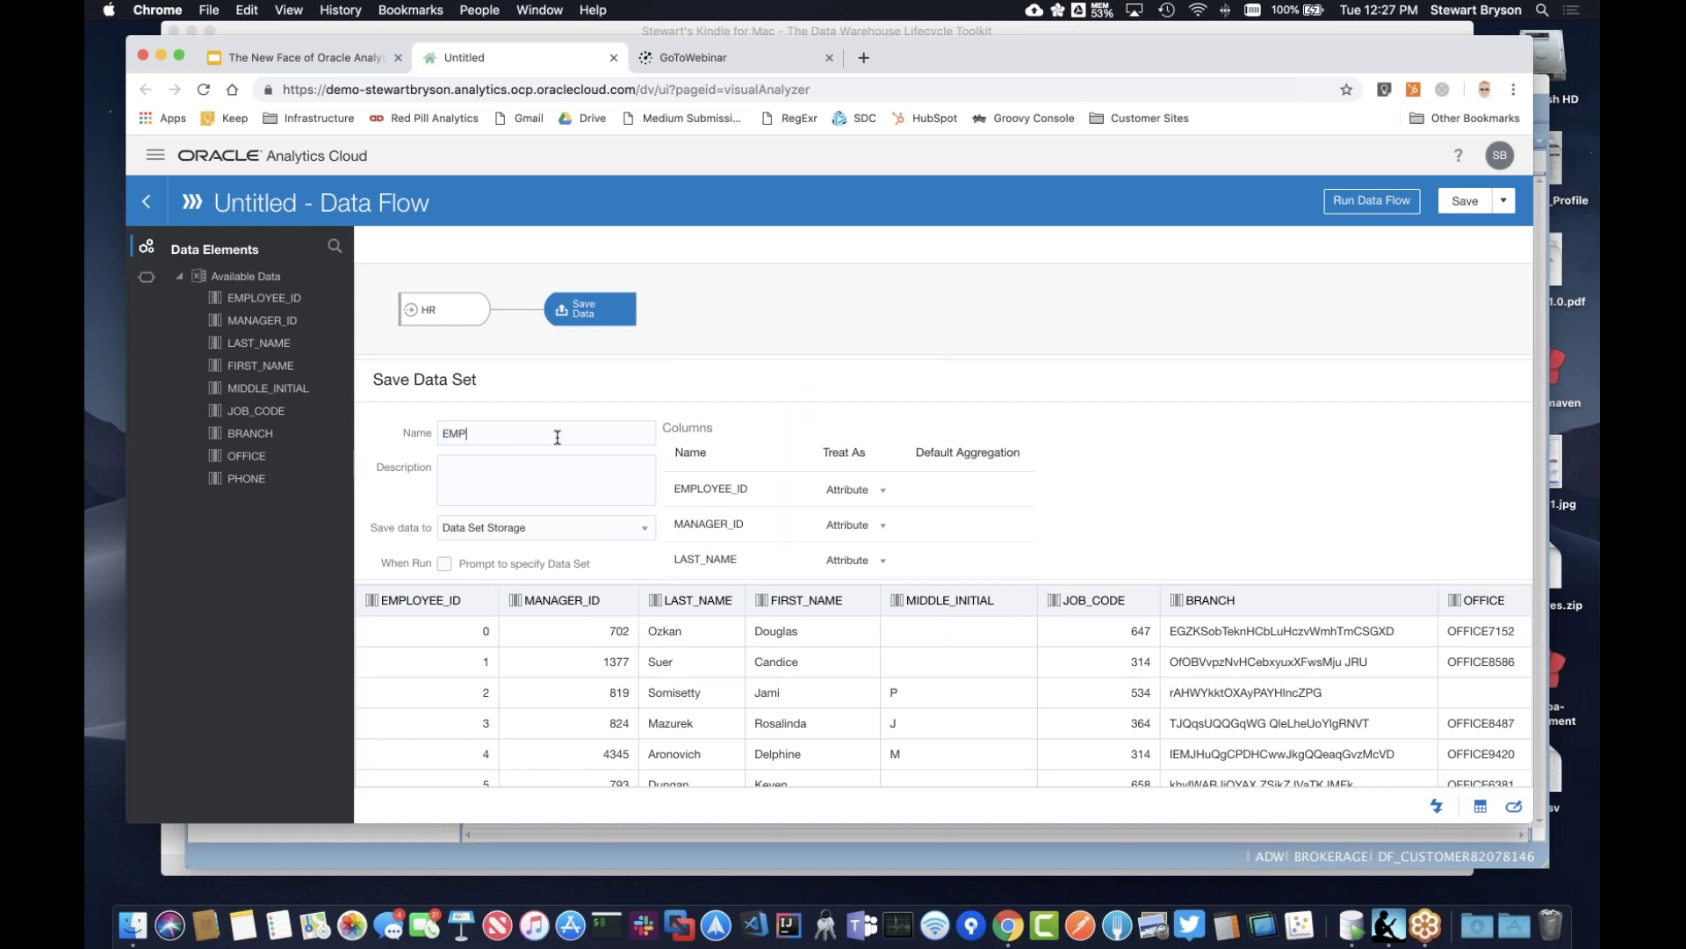
type("S")
Save the EMPLOYEES output to the ADW database connection and review its table and column settings.
scroll(572, 471, "down", 2)
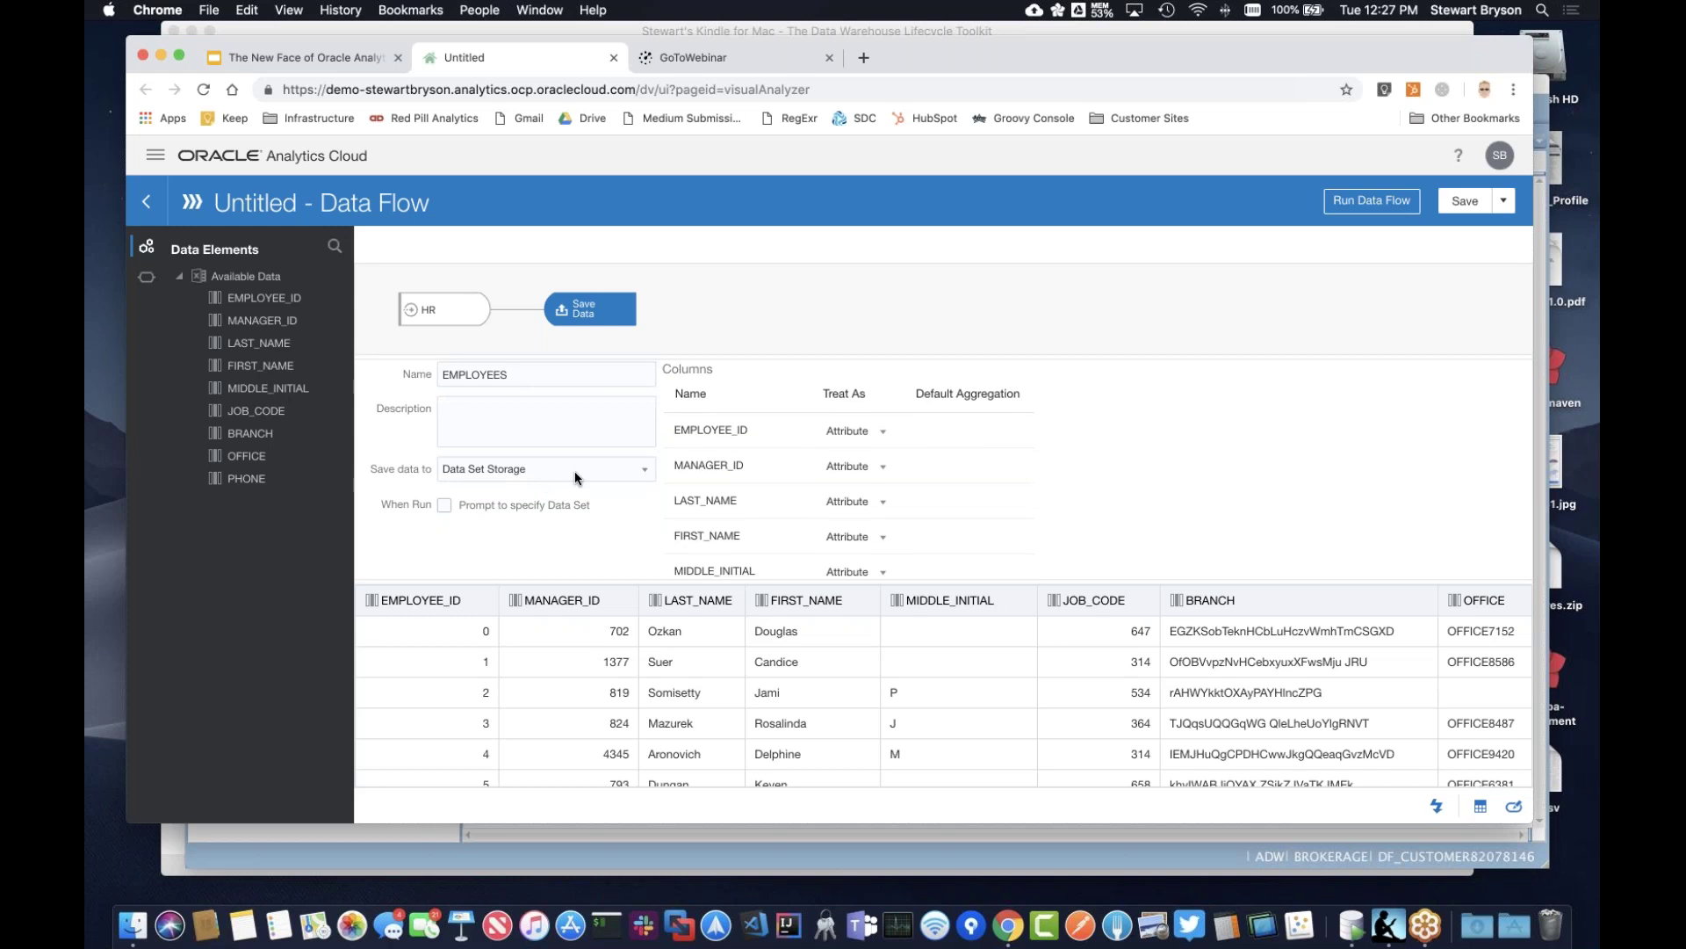
left_click(574, 470)
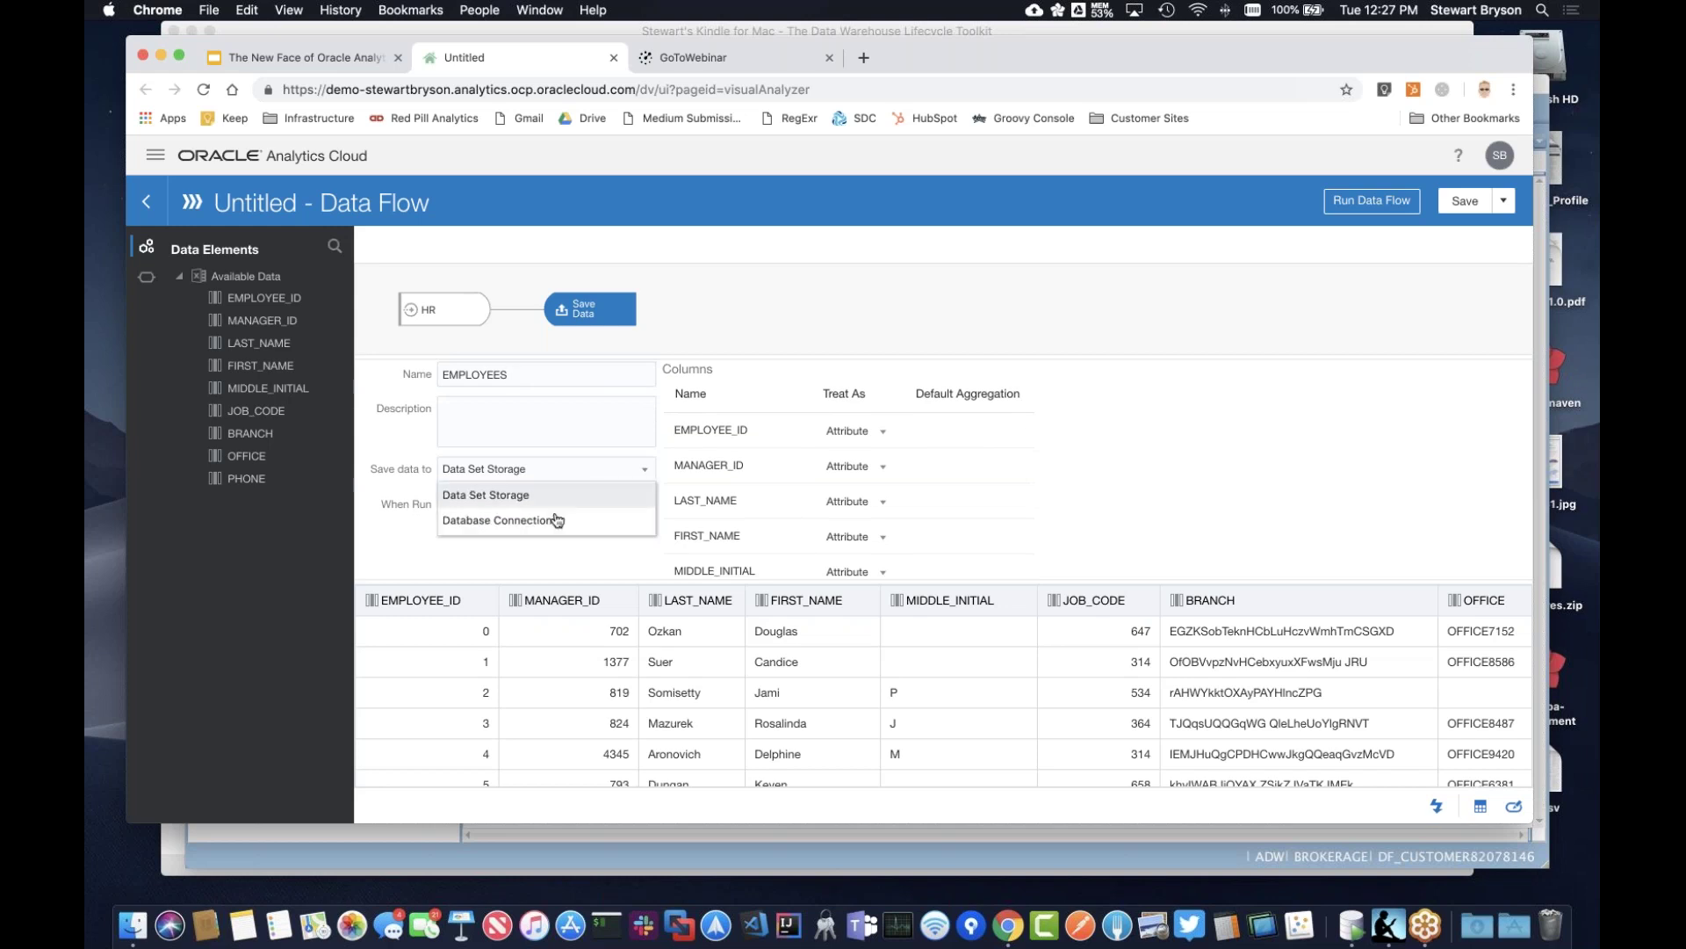
left_click(556, 523)
scroll(536, 501, "down", 1)
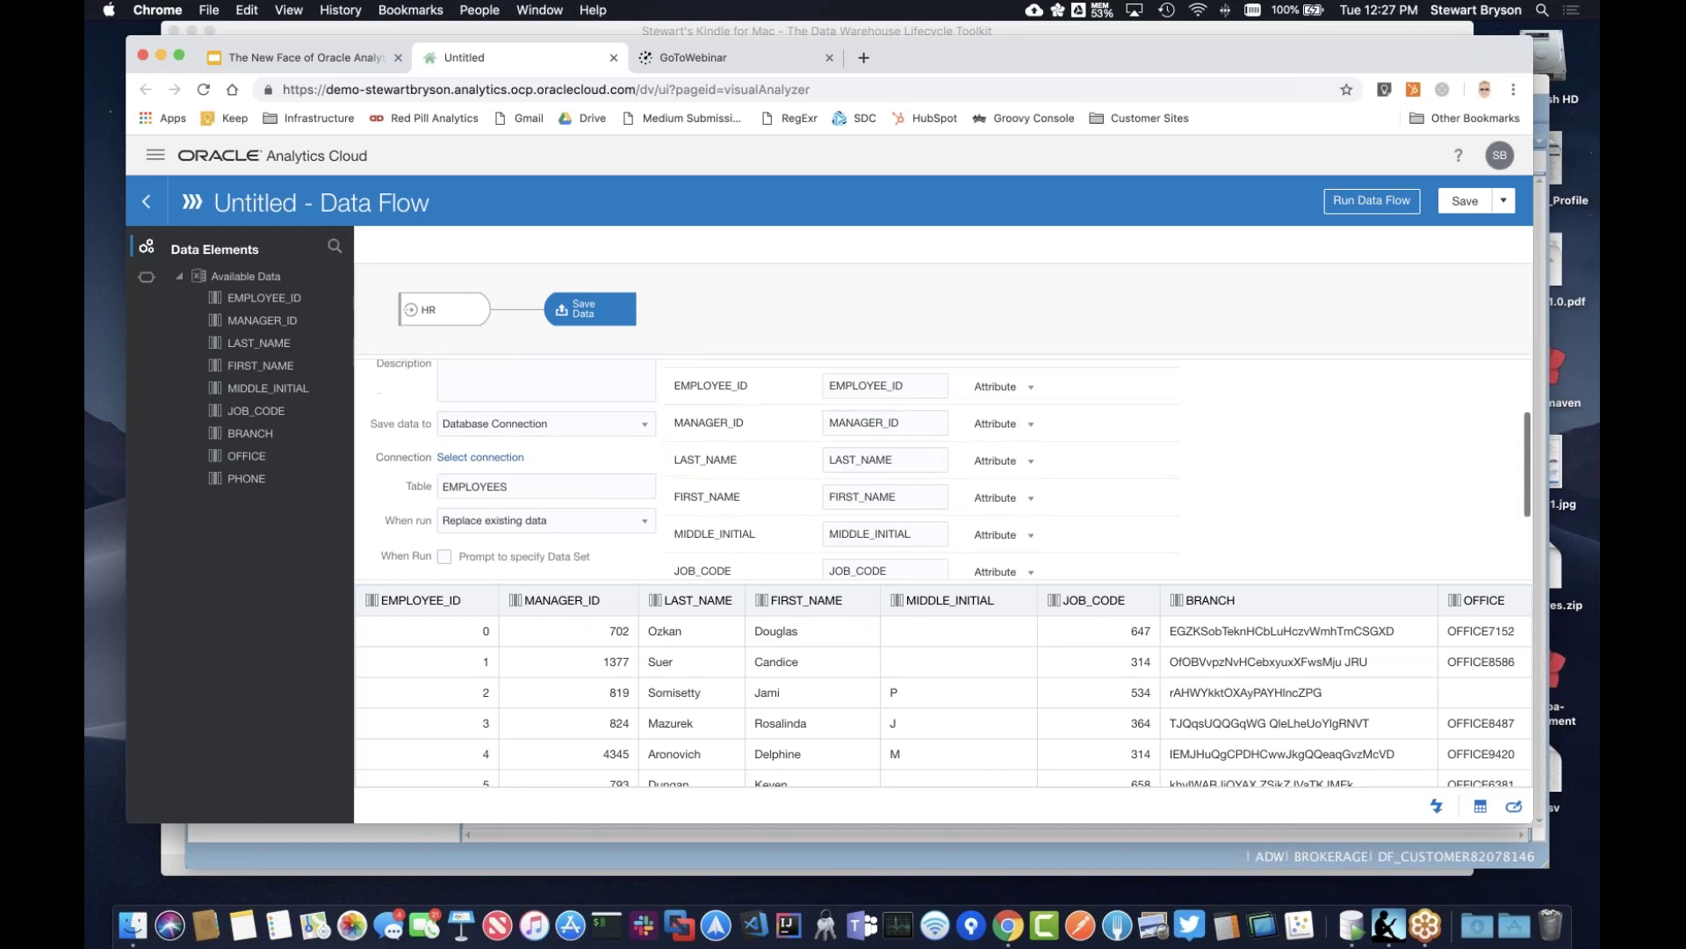
left_click(499, 457)
left_click(595, 365)
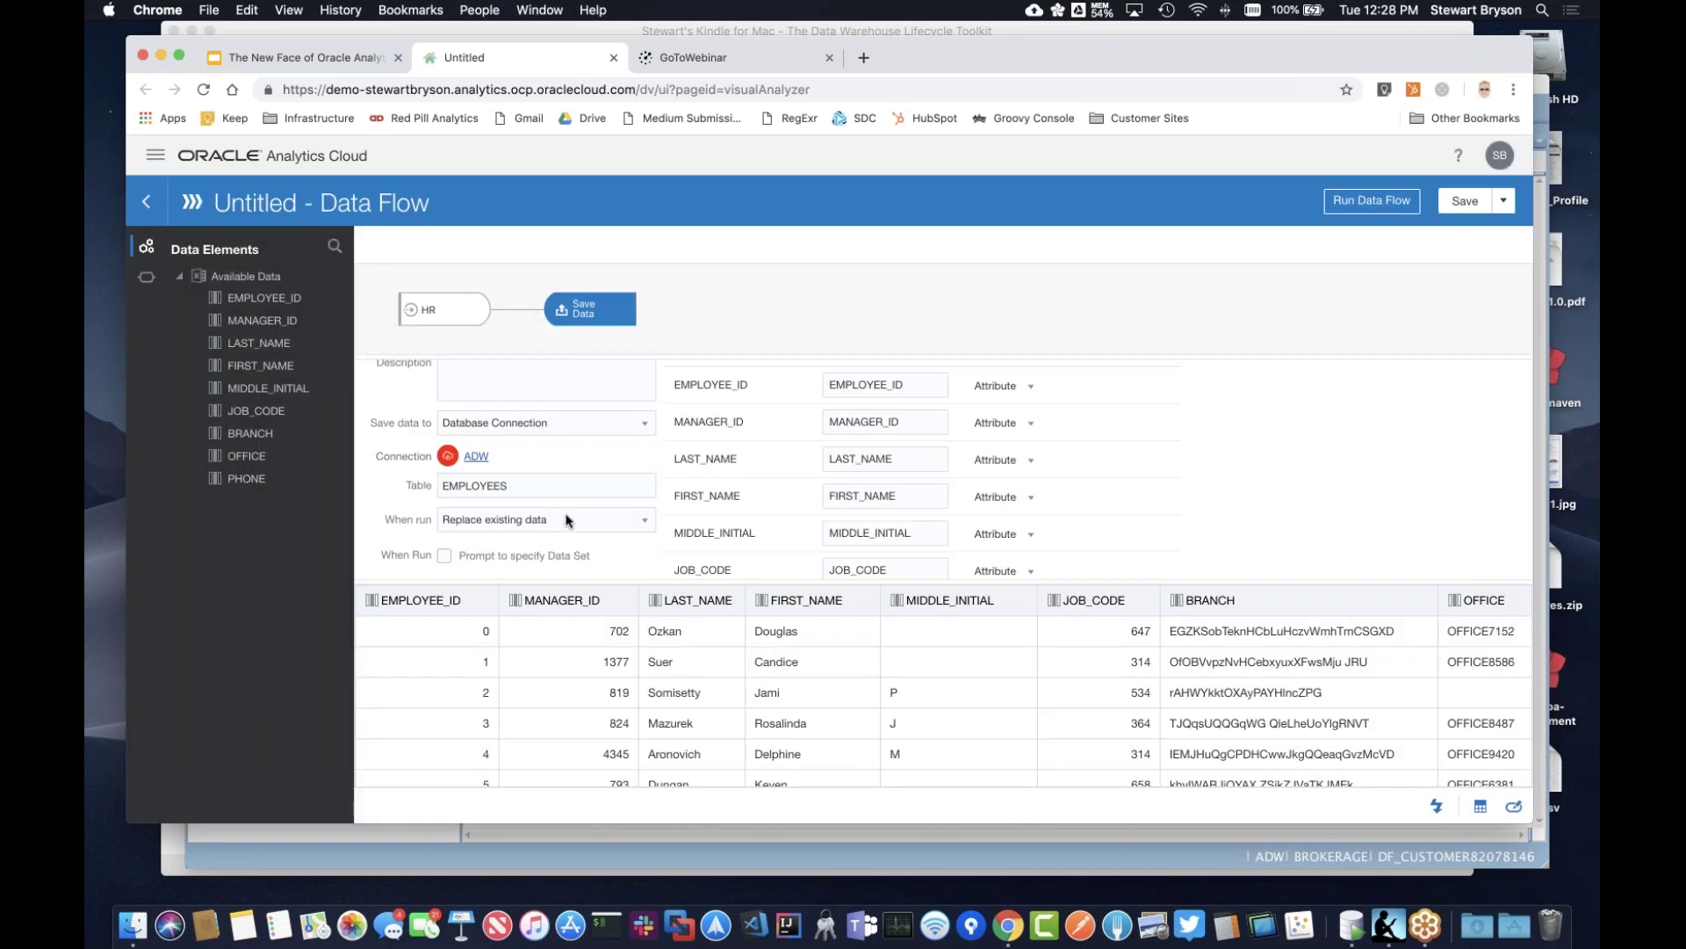
scroll(566, 523, "down", 1)
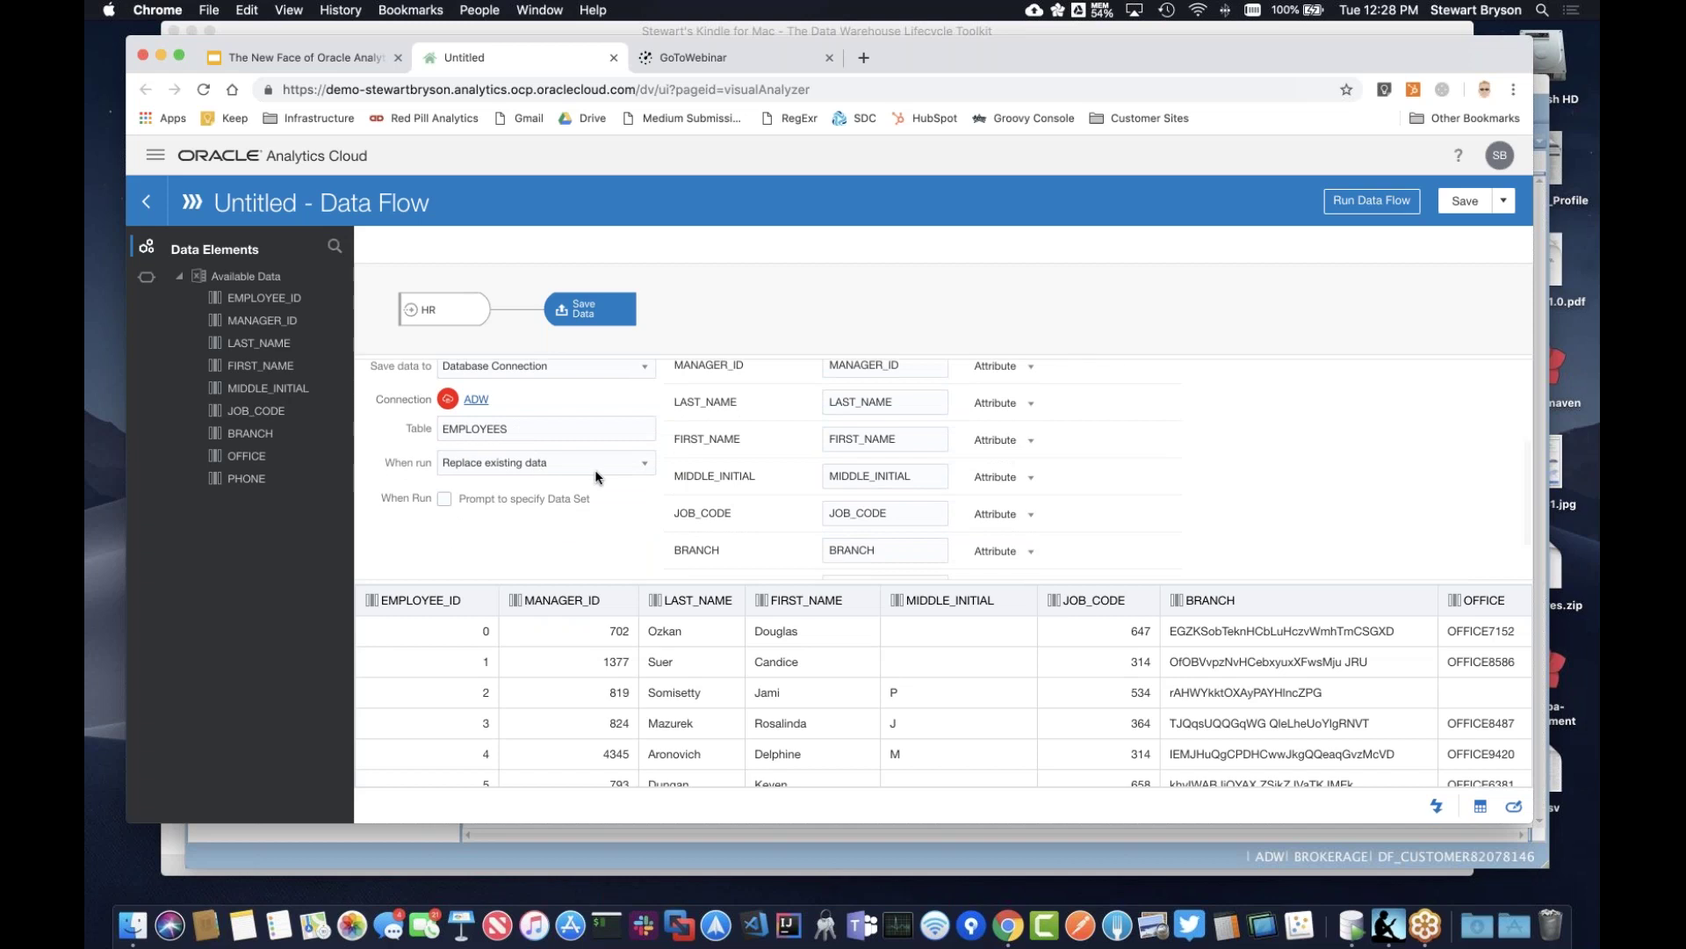
scroll(599, 478, "down", 1)
scroll(1105, 428, "up", 3)
scroll(1106, 432, "down", 5)
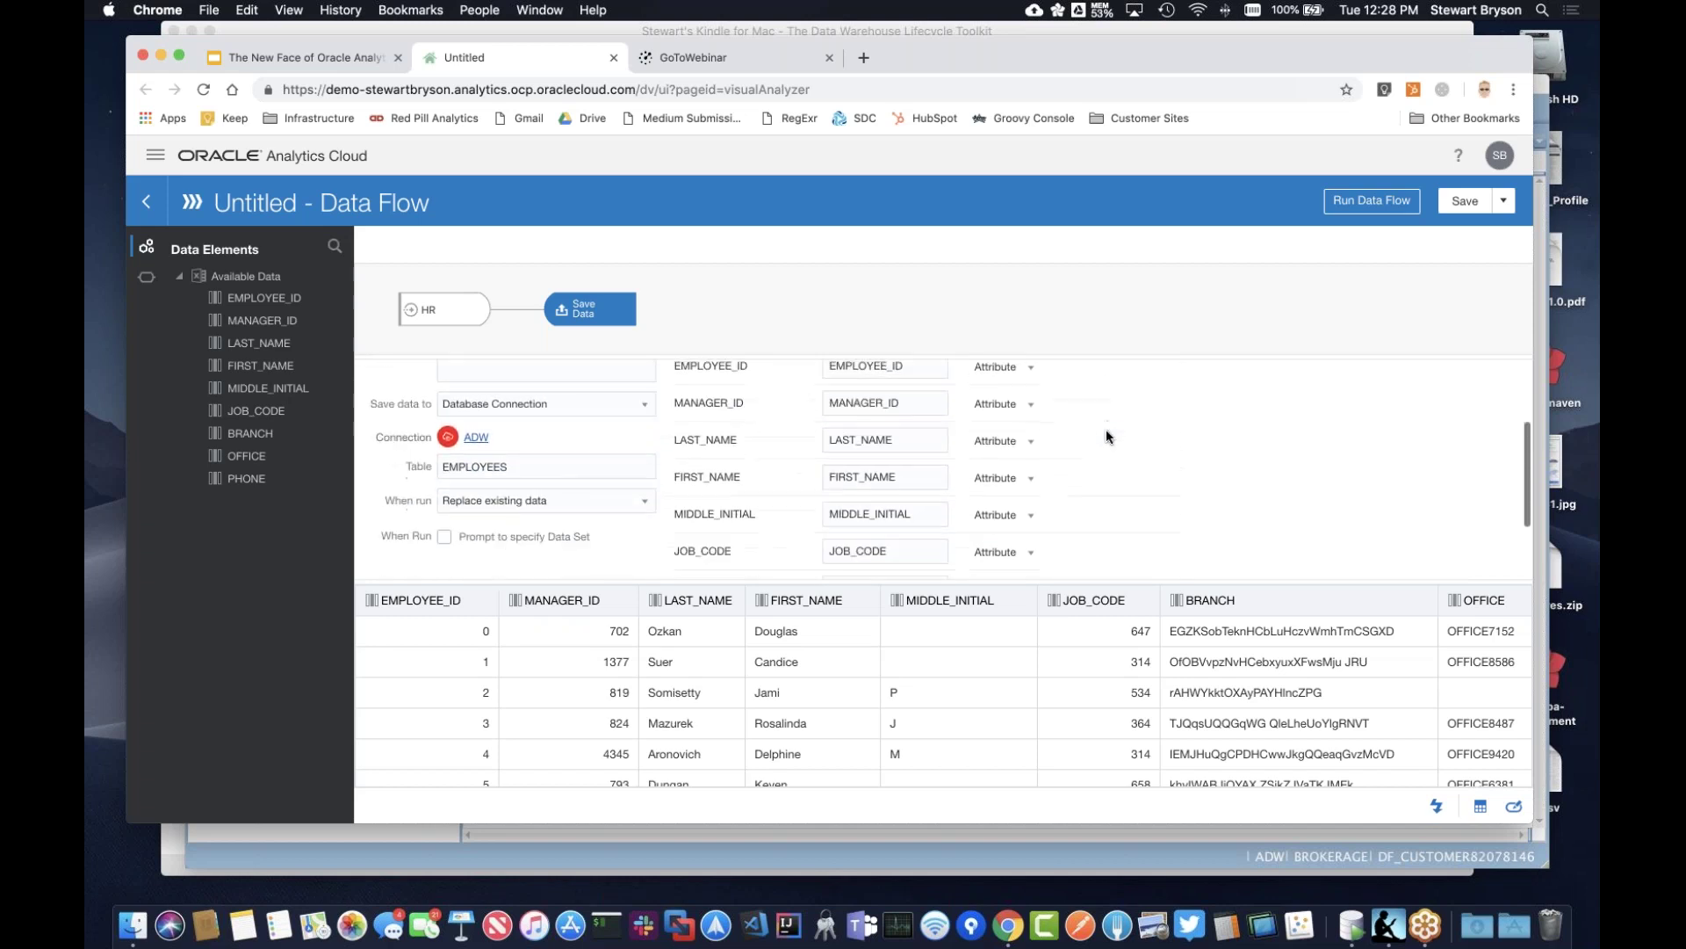
scroll(1241, 477, "down", 1)
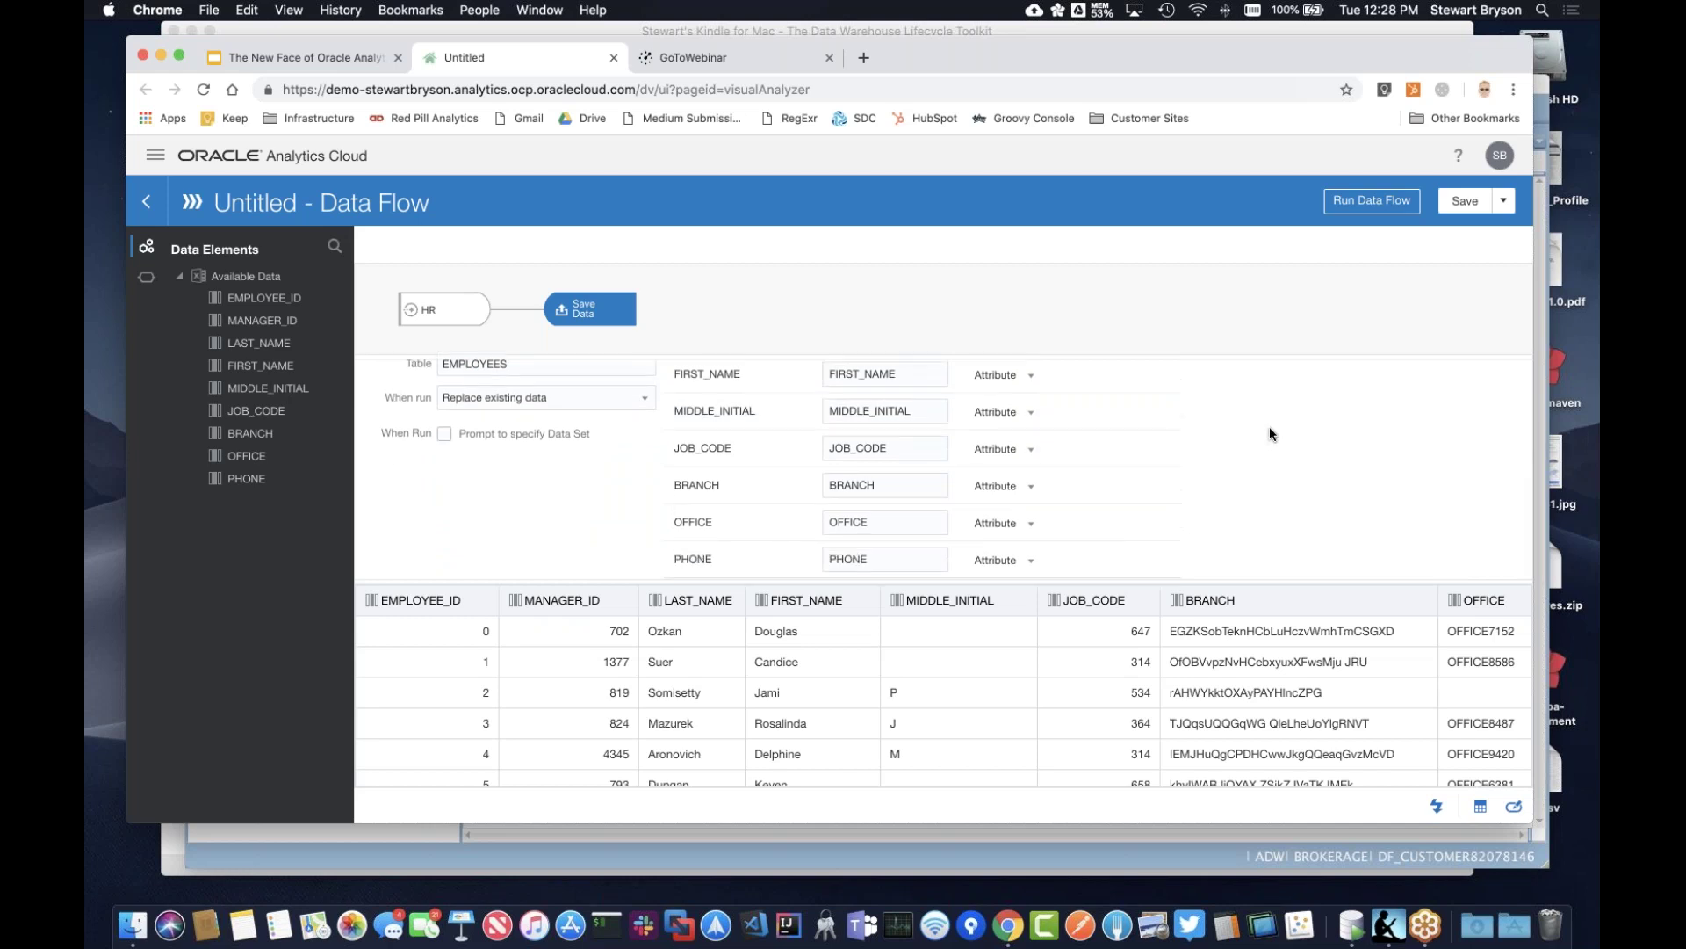
Save the data flow as Load Employees and run it.
left_click(1465, 201)
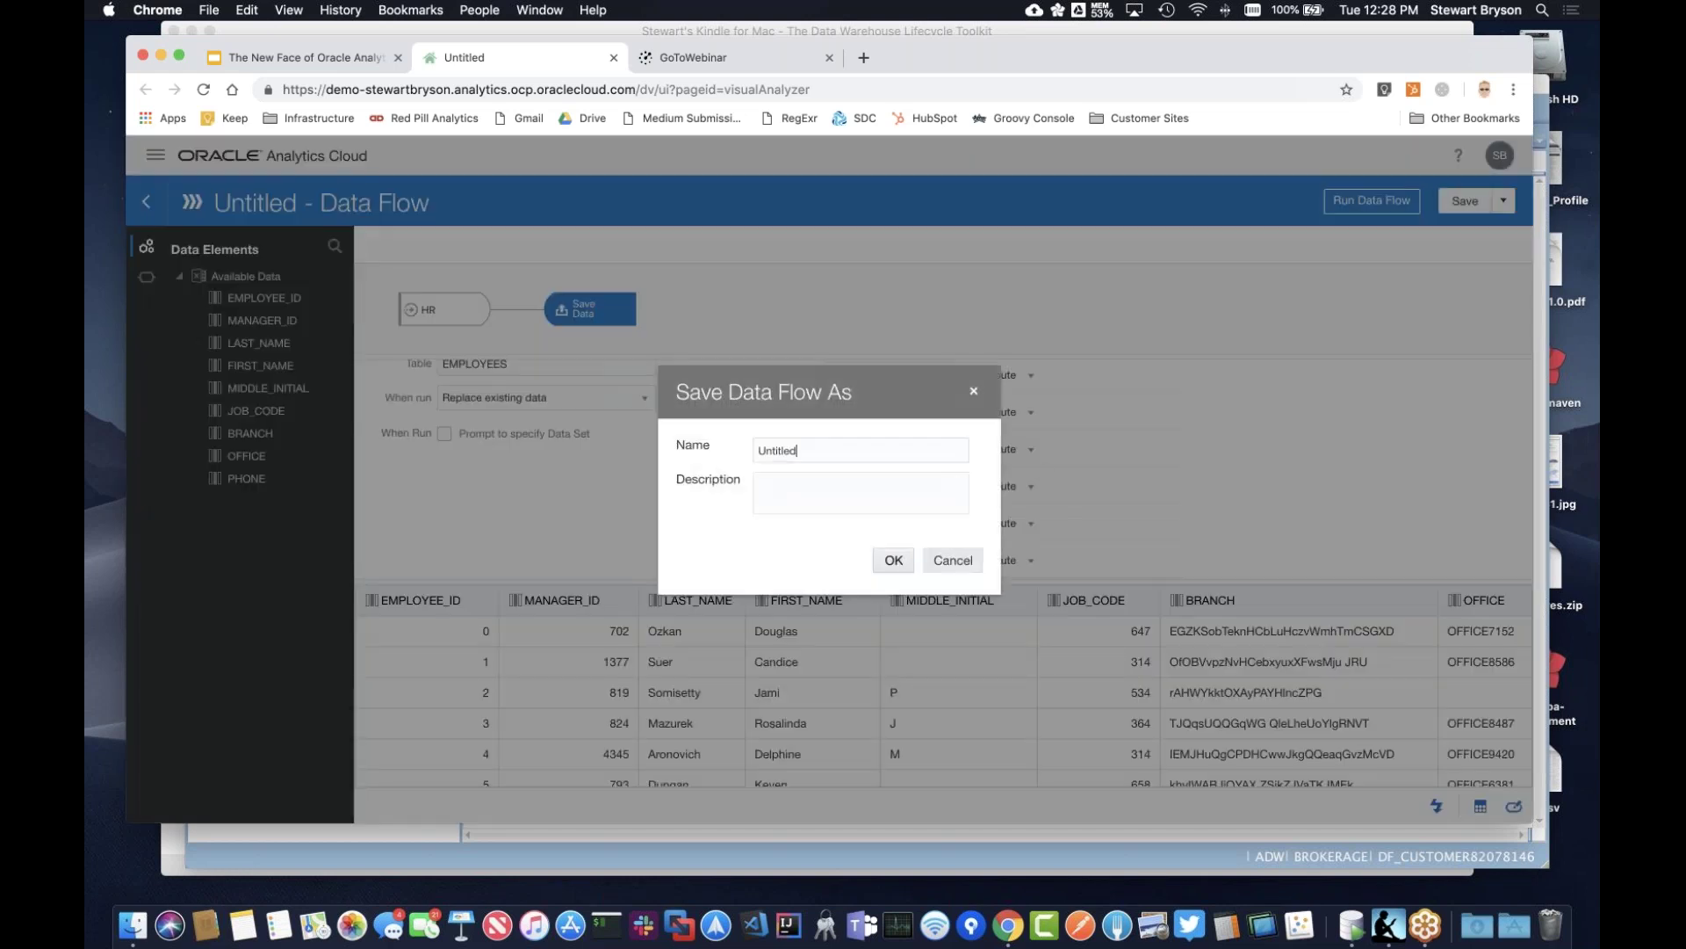
double_click(833, 445)
type("Load Employees")
left_click(893, 563)
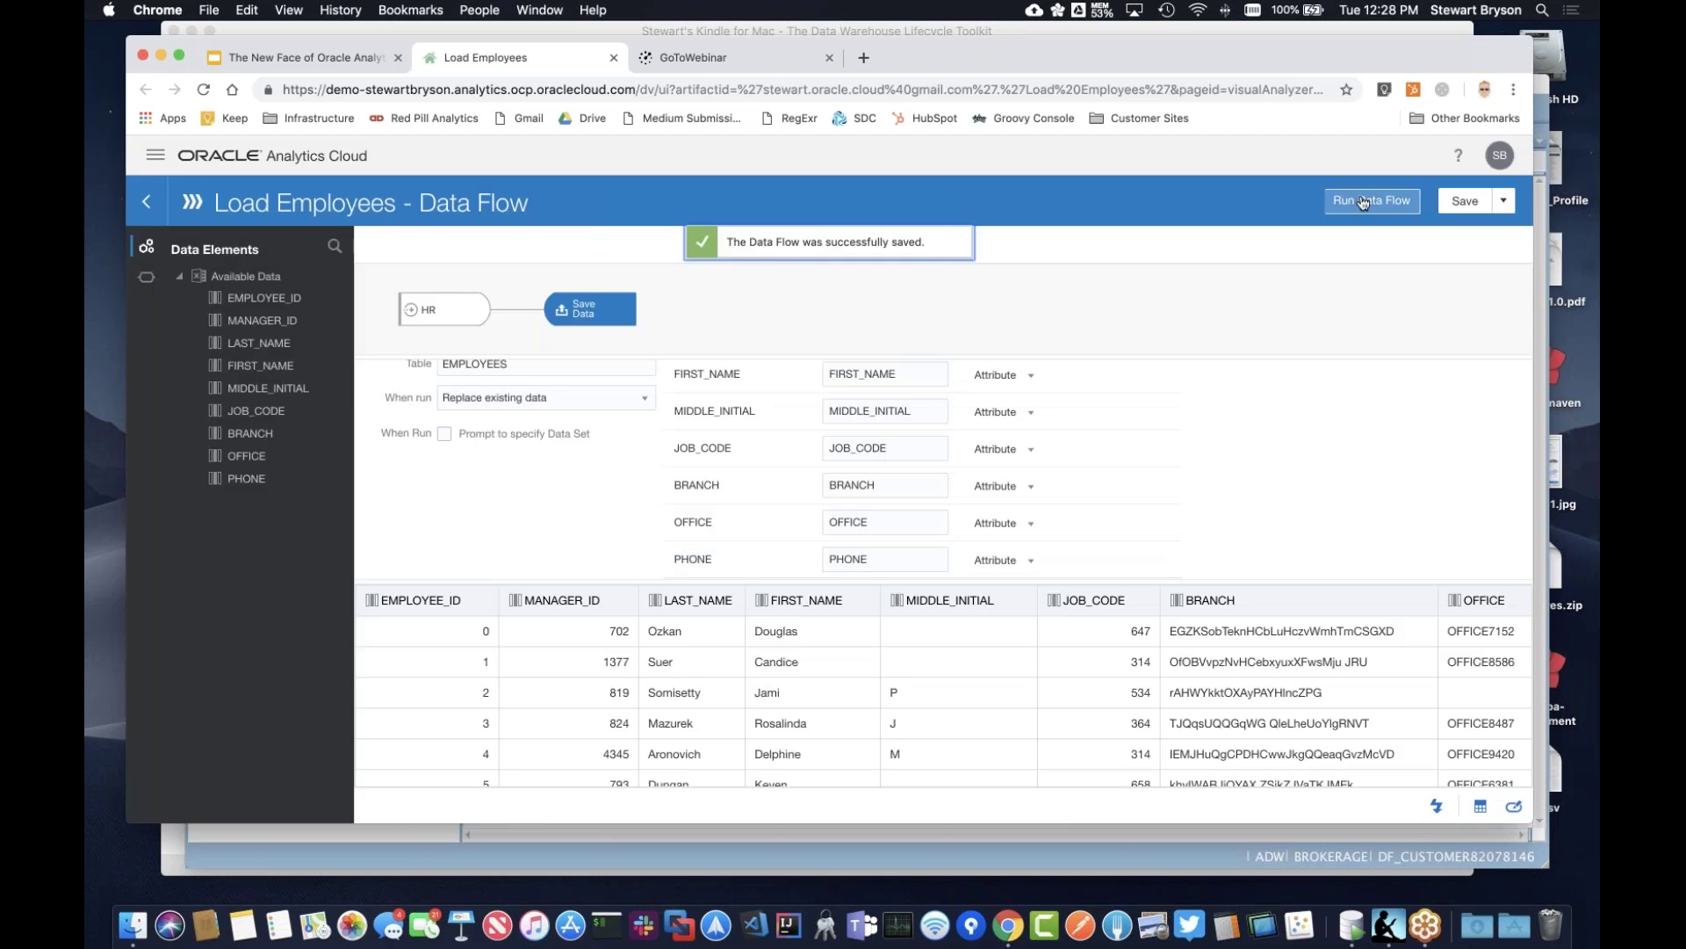
left_click(1374, 201)
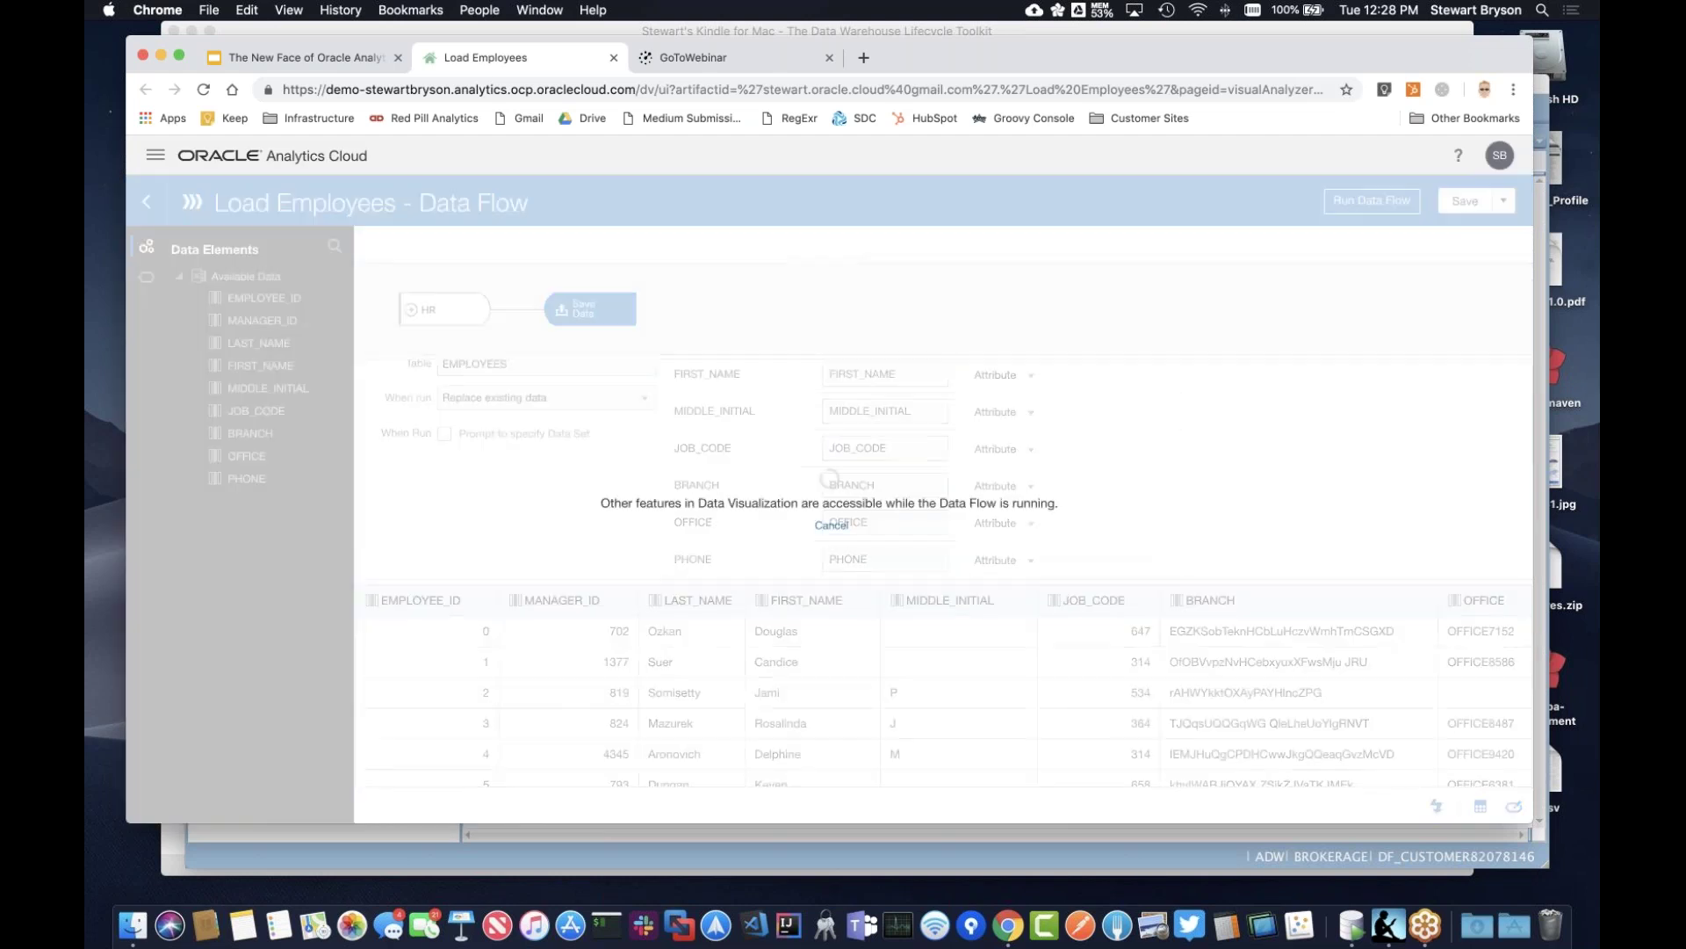
View the scheduling options for Load Employees from the data flows list and dismiss them without creating a schedule.
left_click(156, 155)
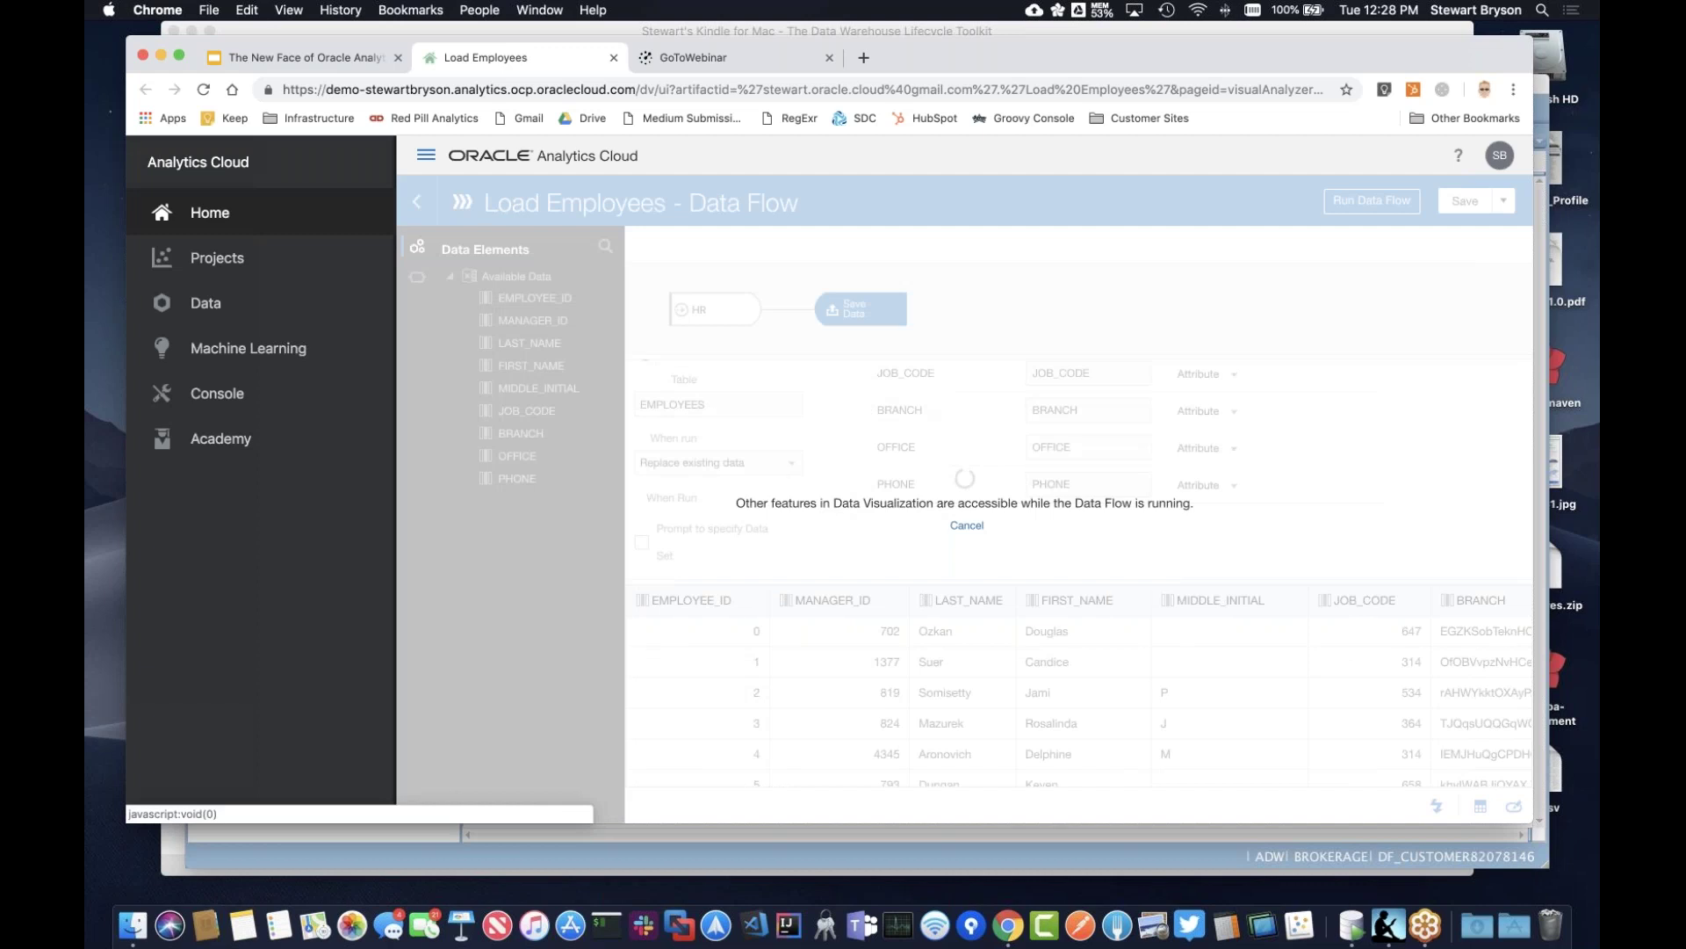
left_click(201, 299)
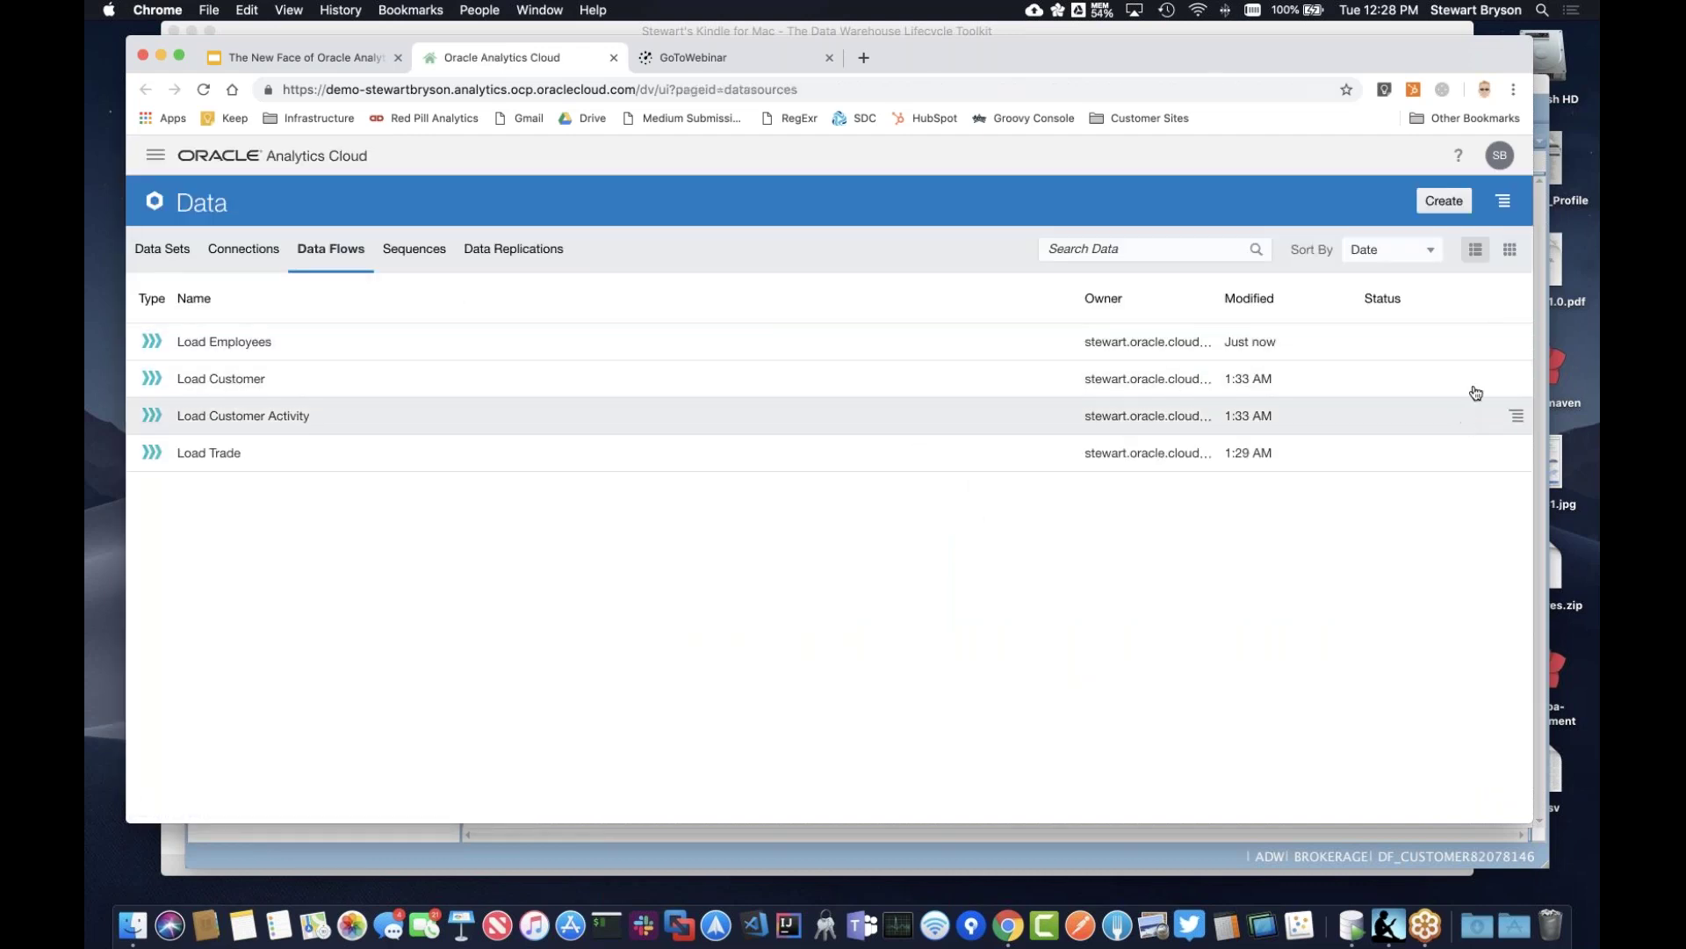
left_click(1516, 343)
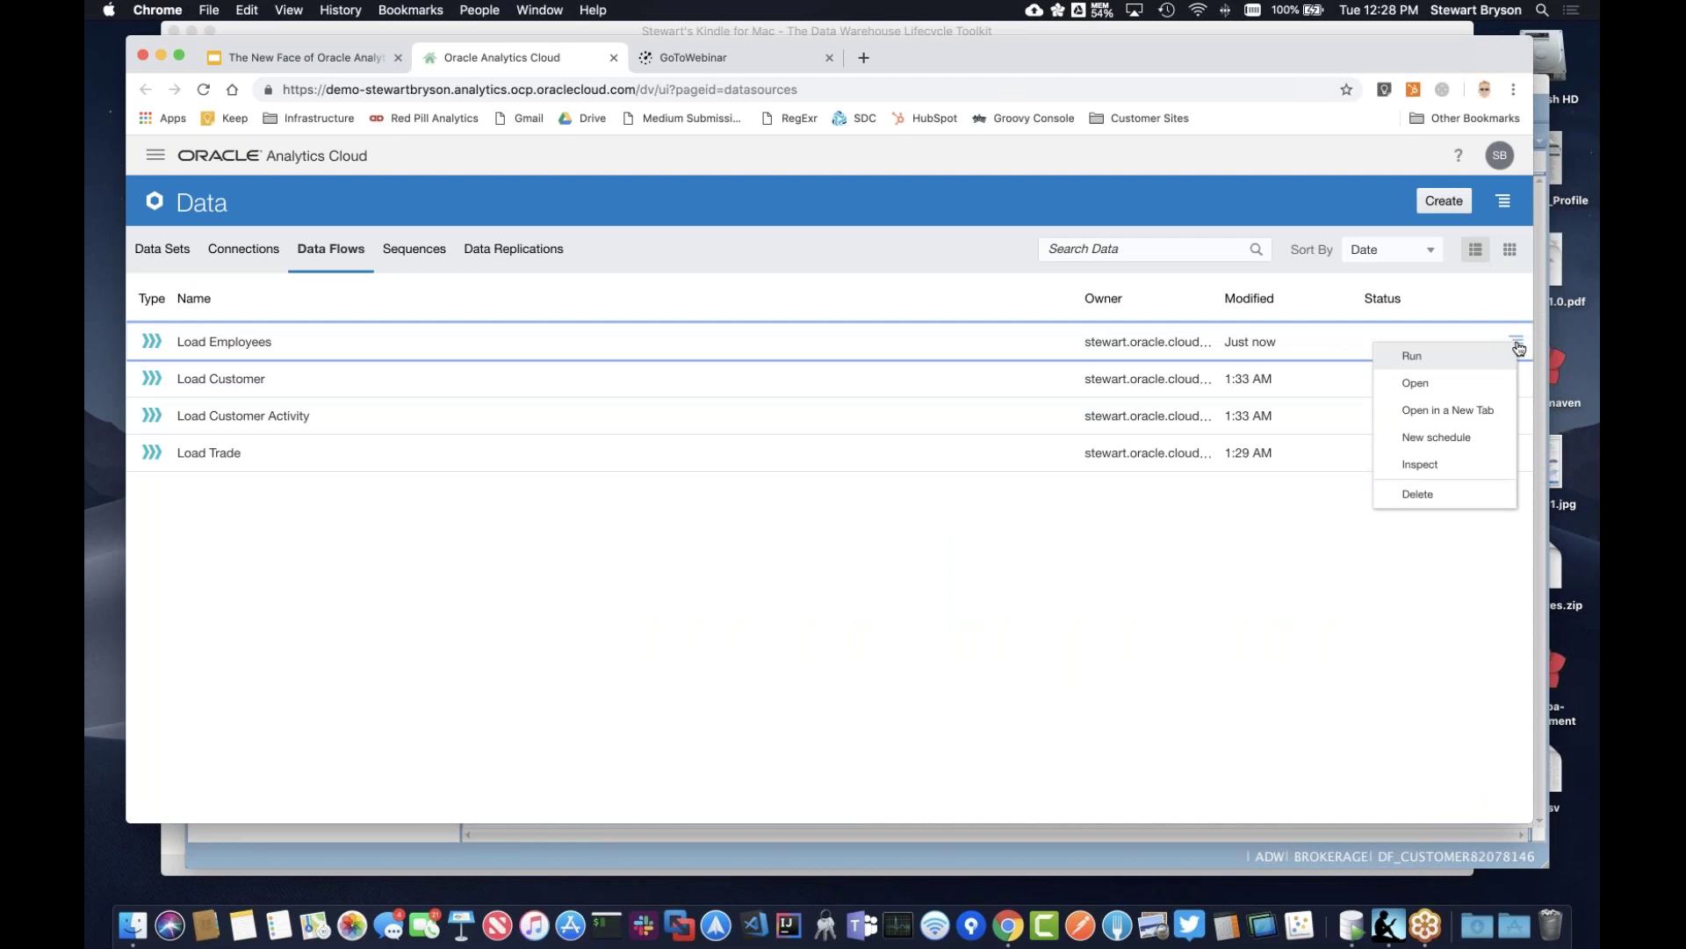
left_click(1476, 436)
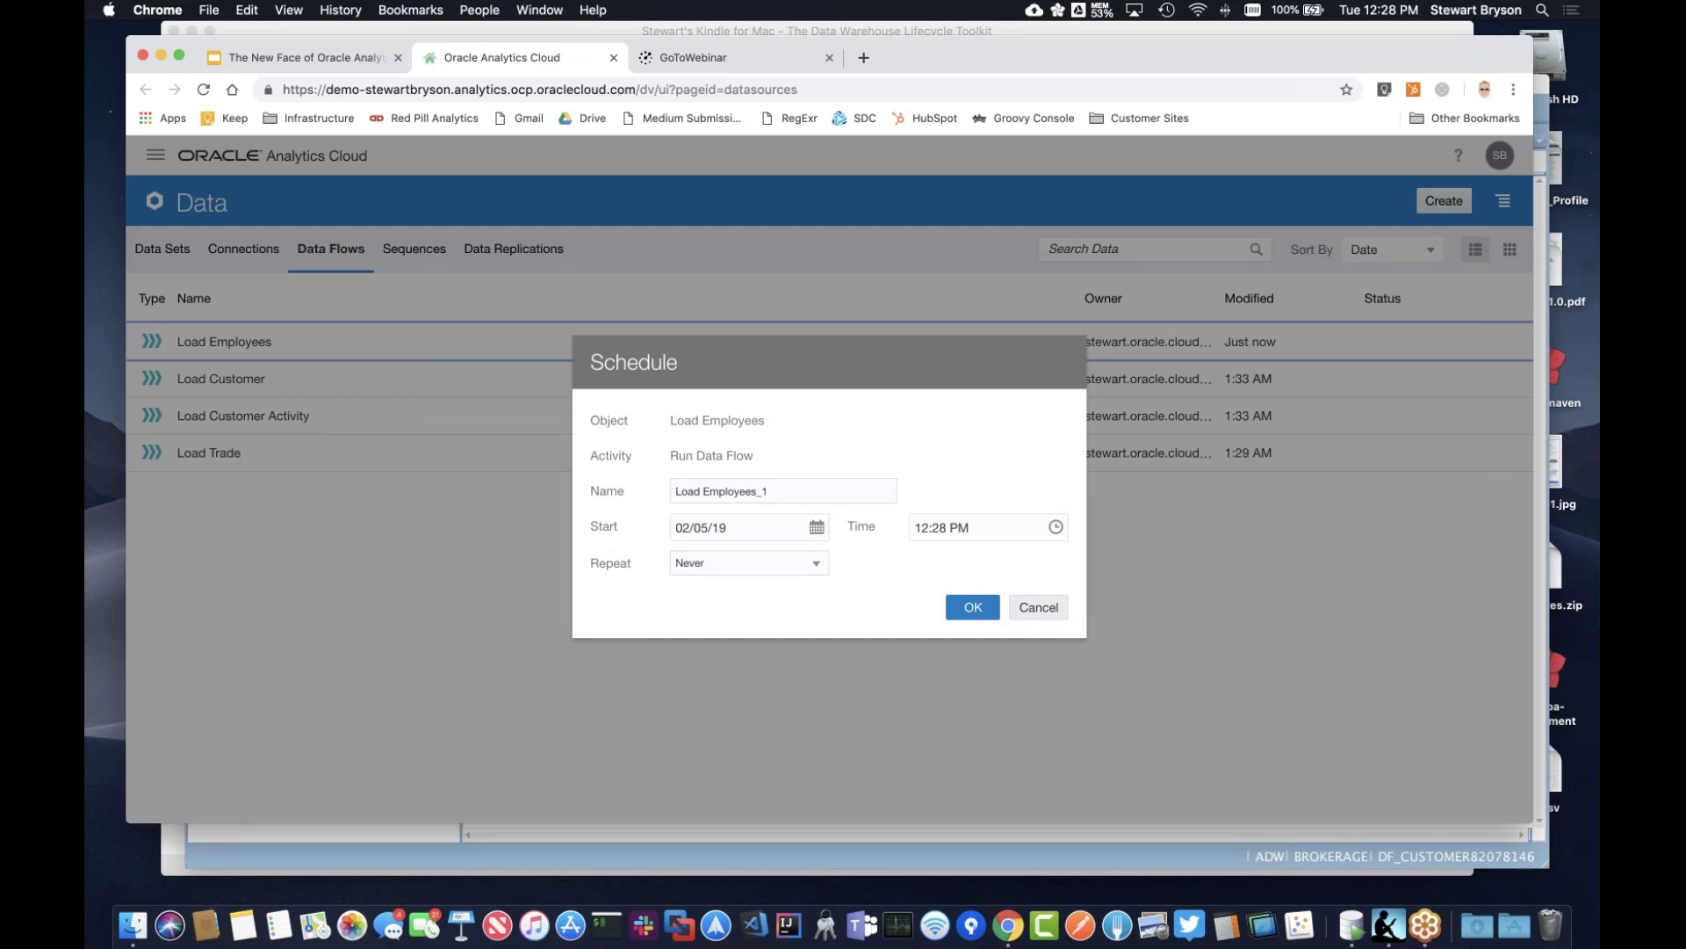
left_click(1035, 607)
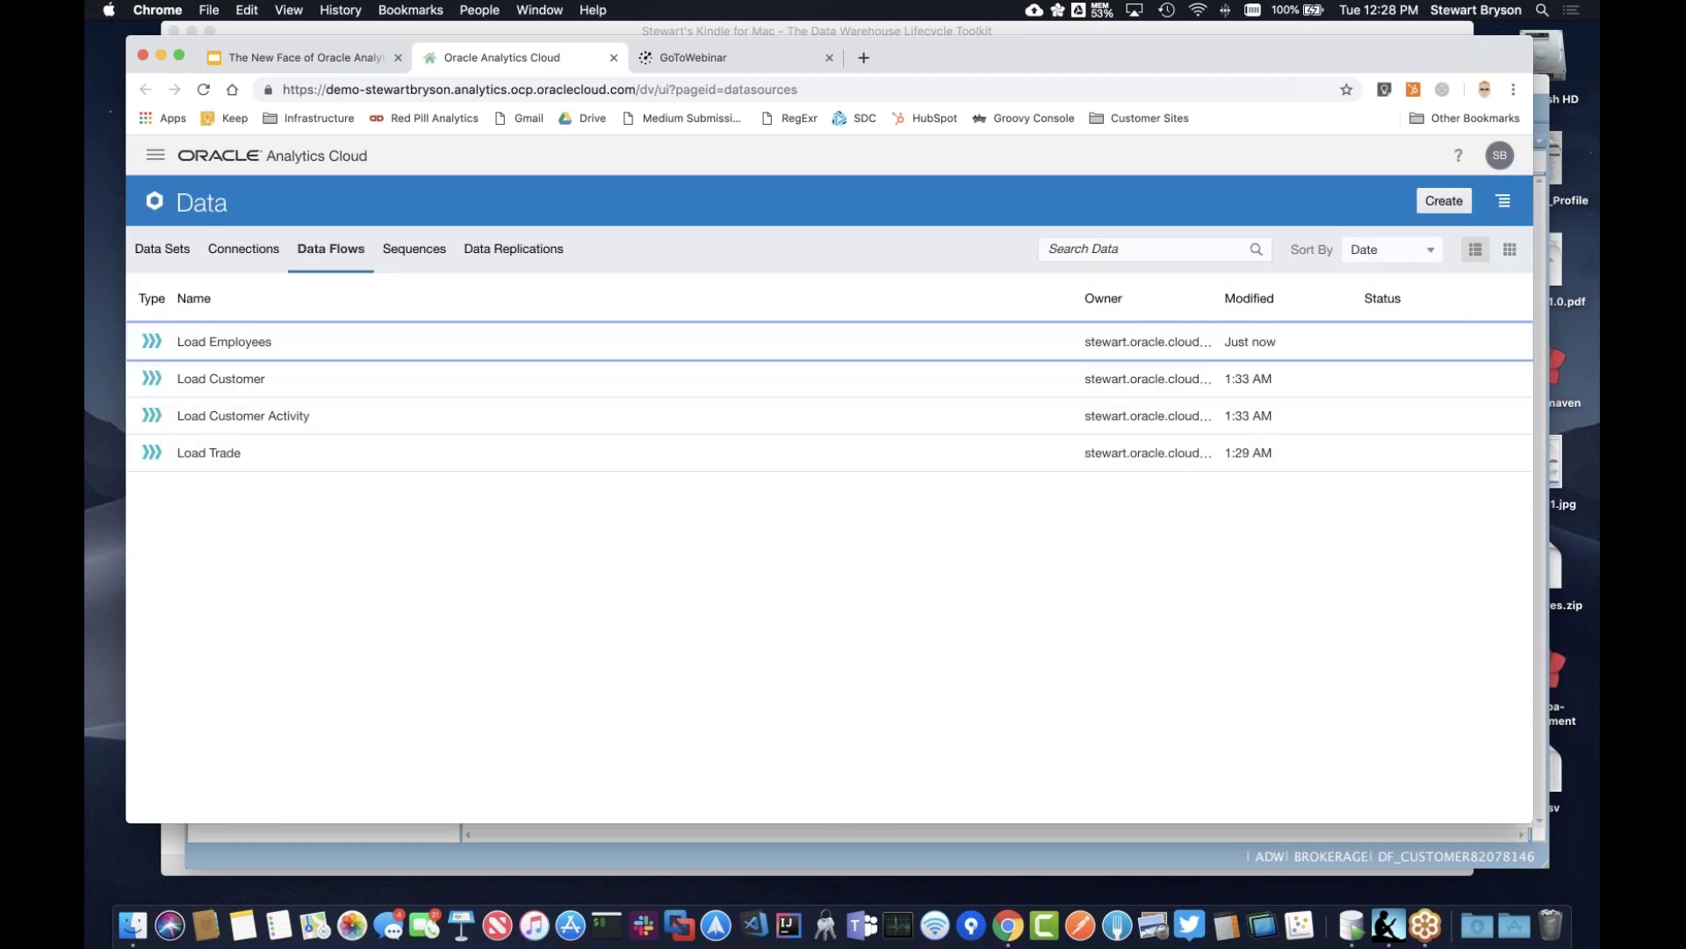
Switch from the data flows to the list of data sets.
left_click(155, 155)
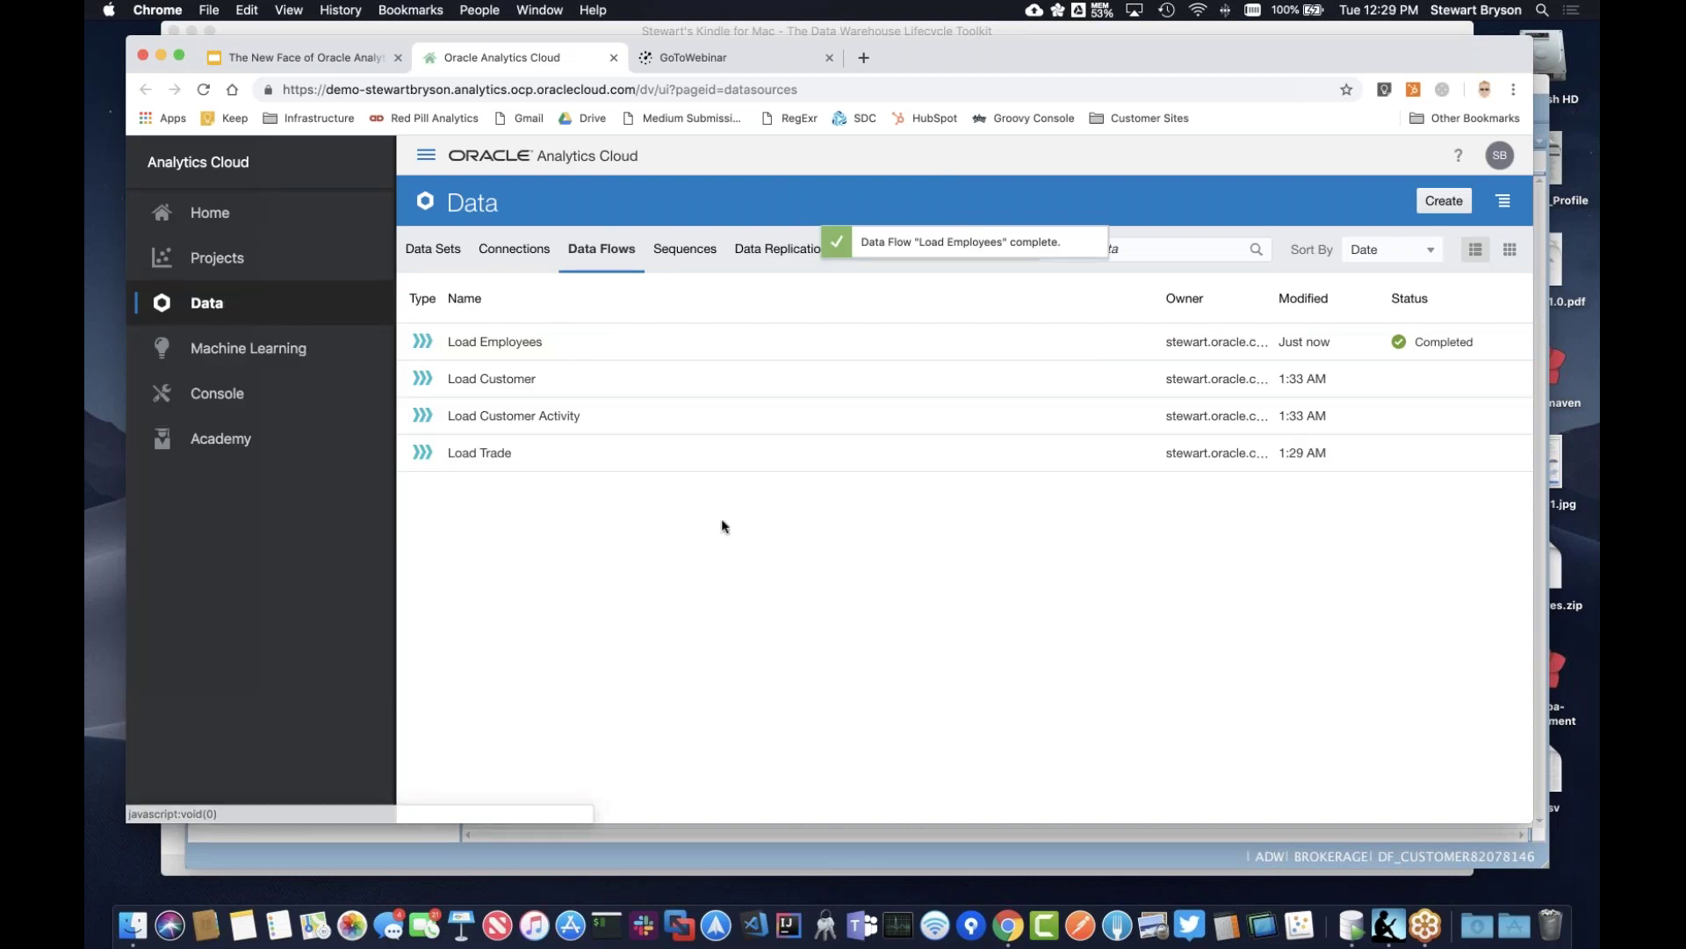
left_click(426, 155)
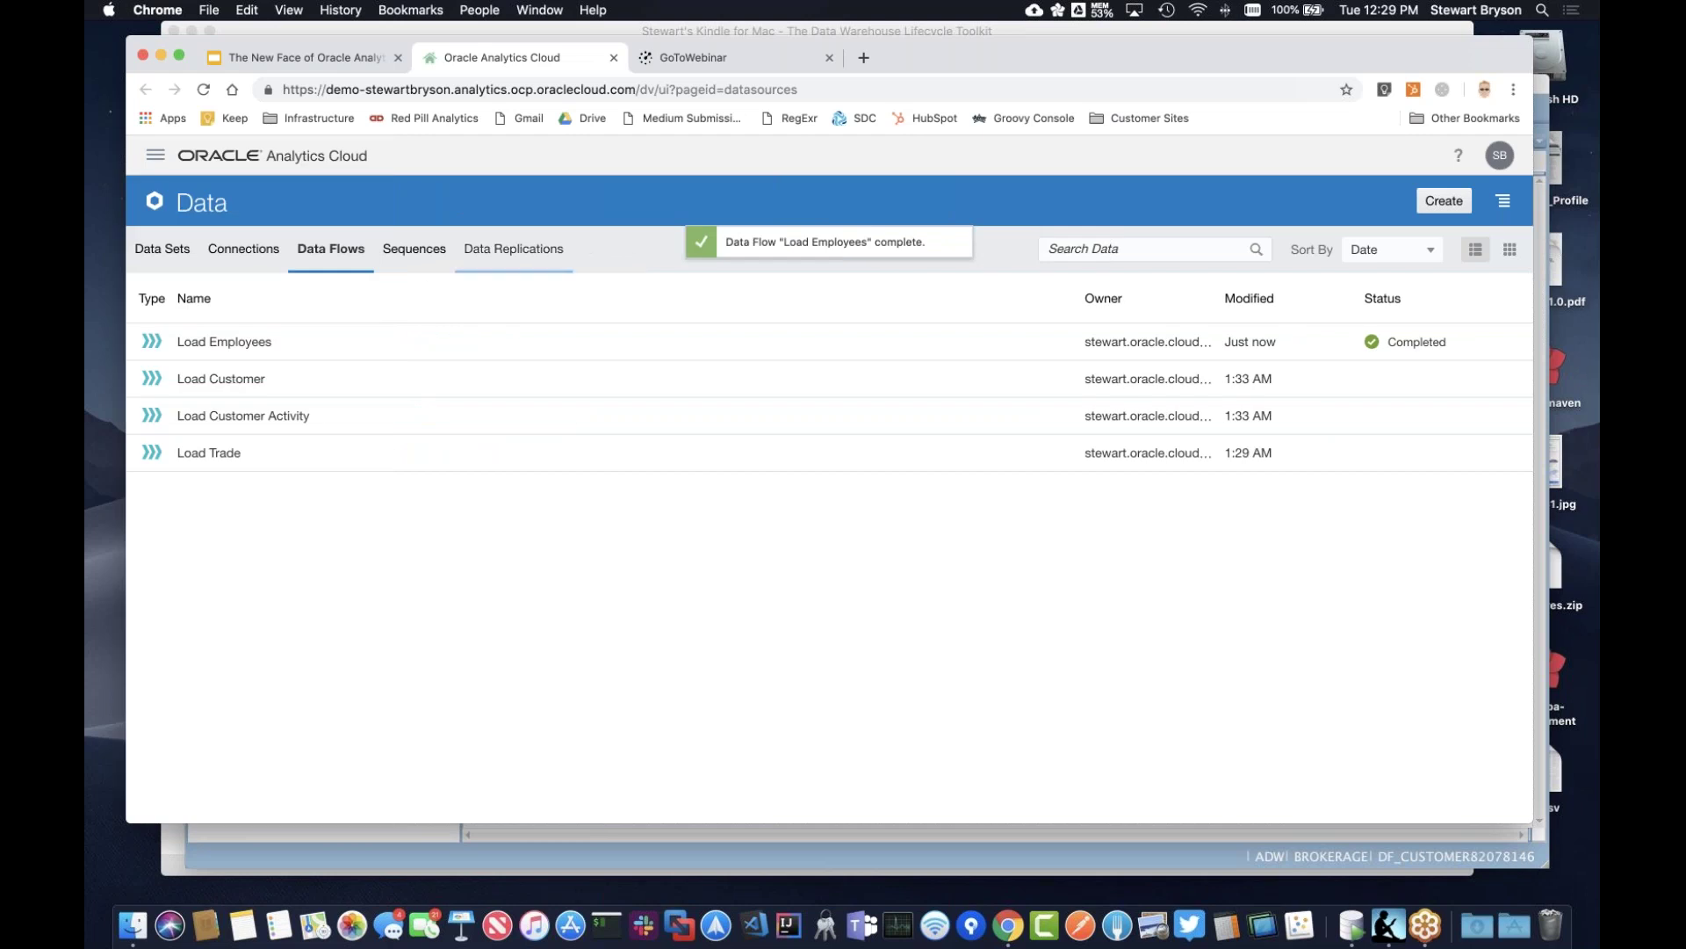
left_click(164, 249)
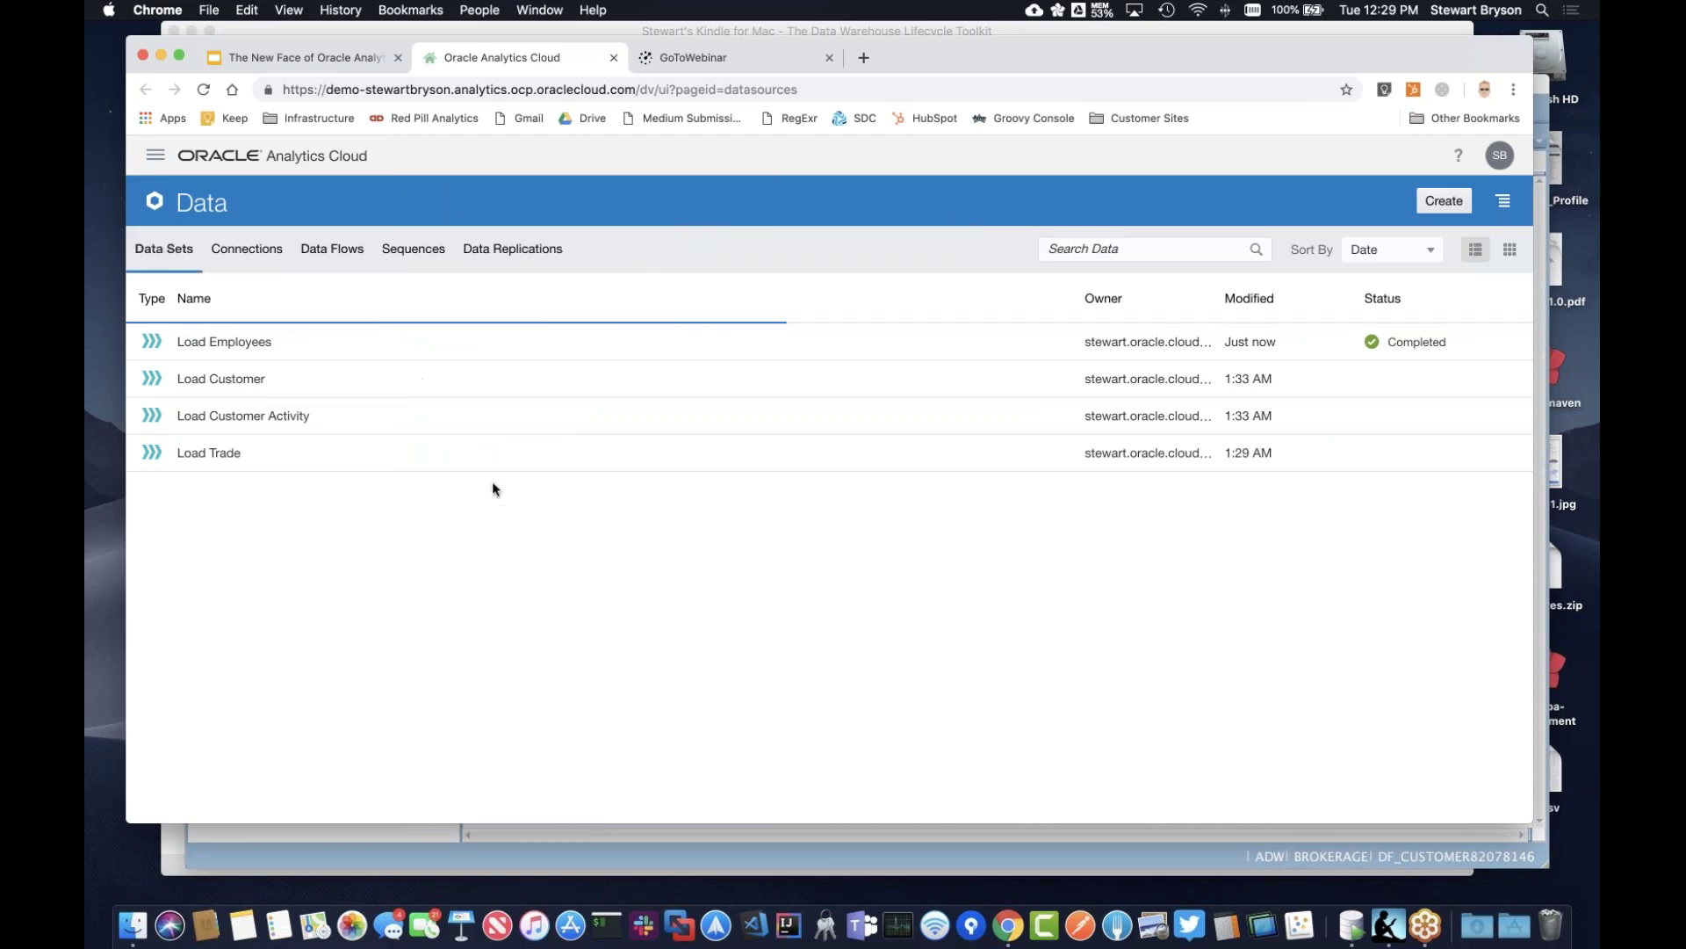
left_click(182, 415)
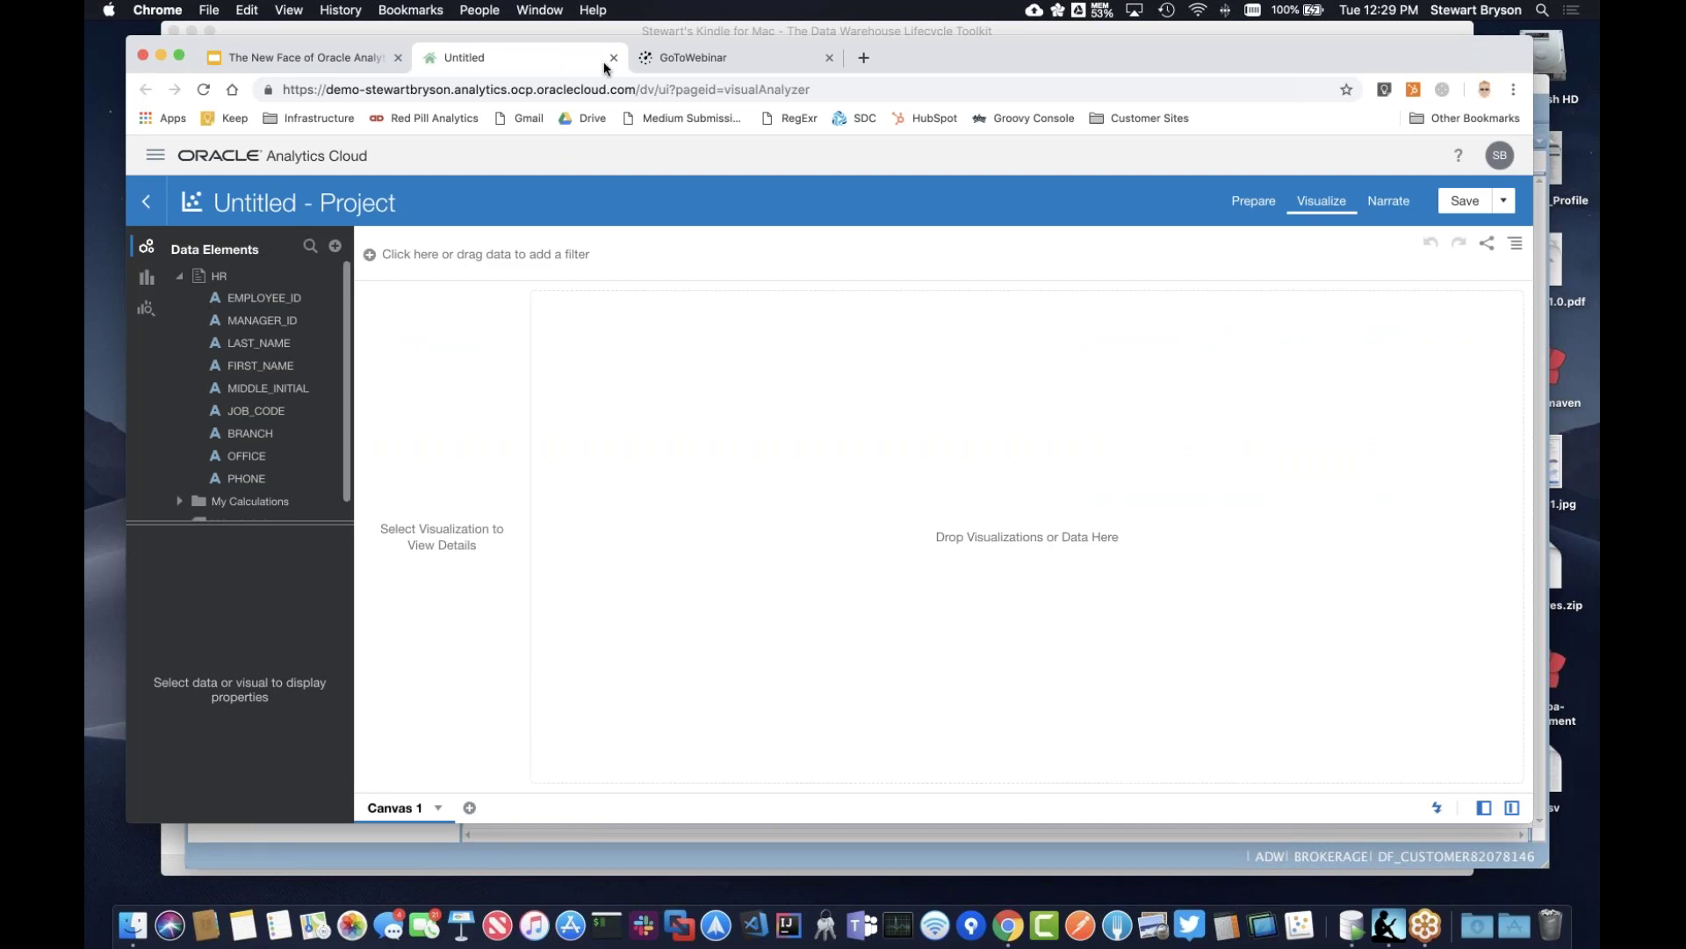
left_click(307, 59)
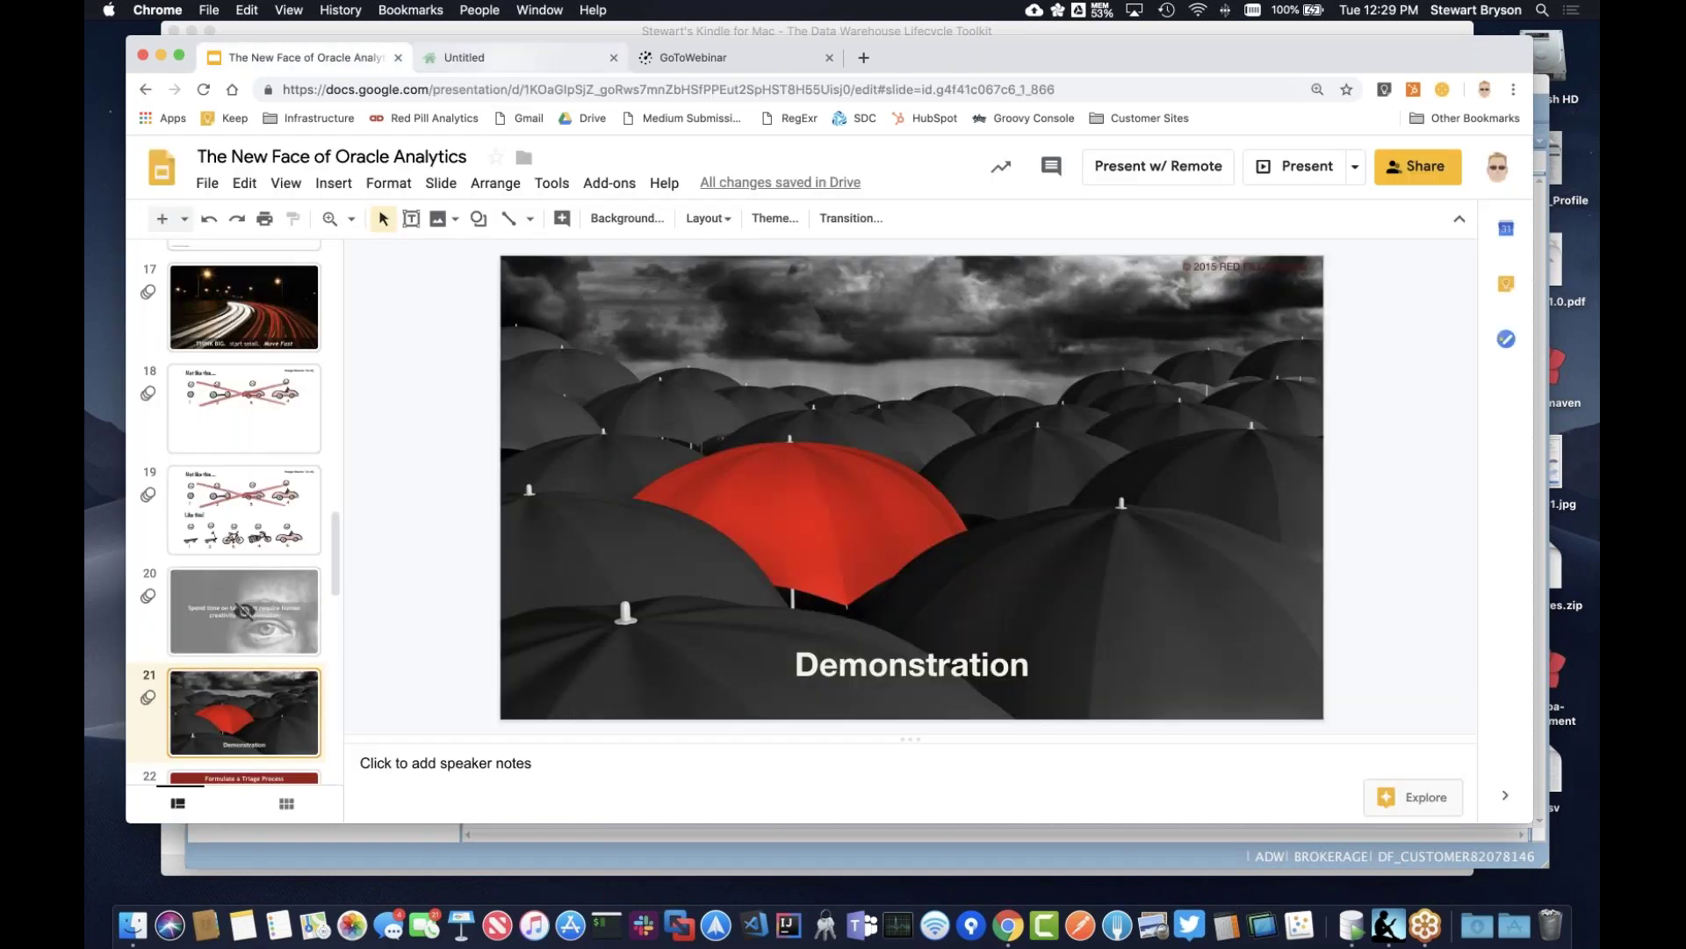
left_click(474, 57)
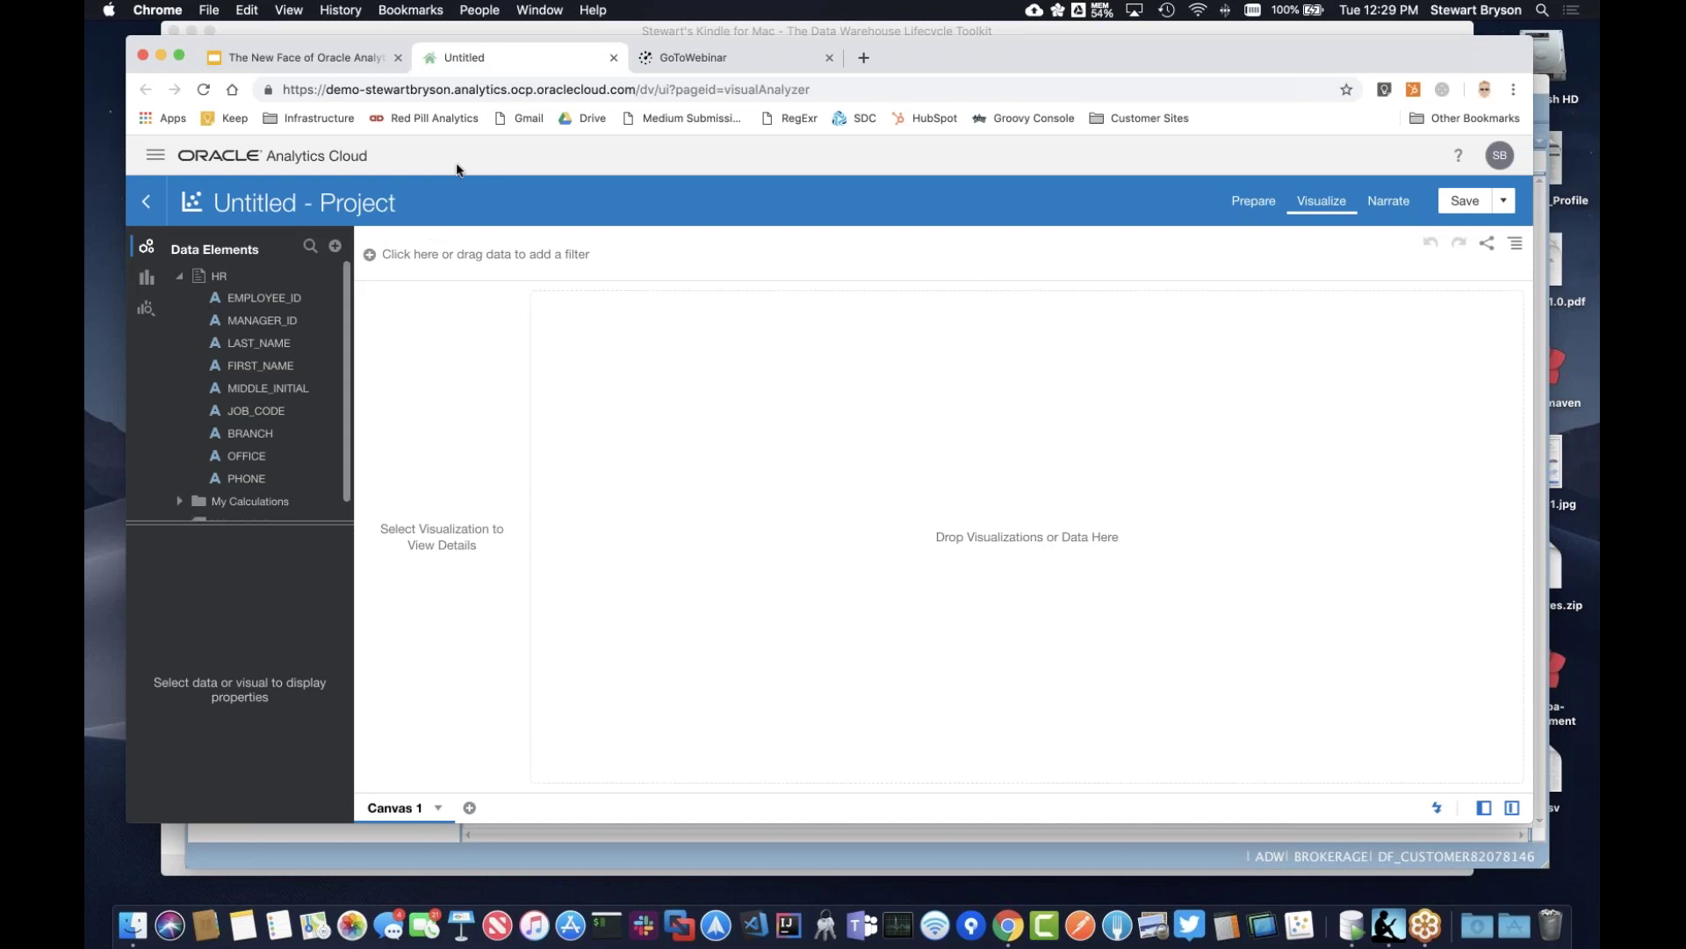
Leave the untitled project for the data sets list and show the actions available for HR.
left_click(156, 155)
left_click(204, 303)
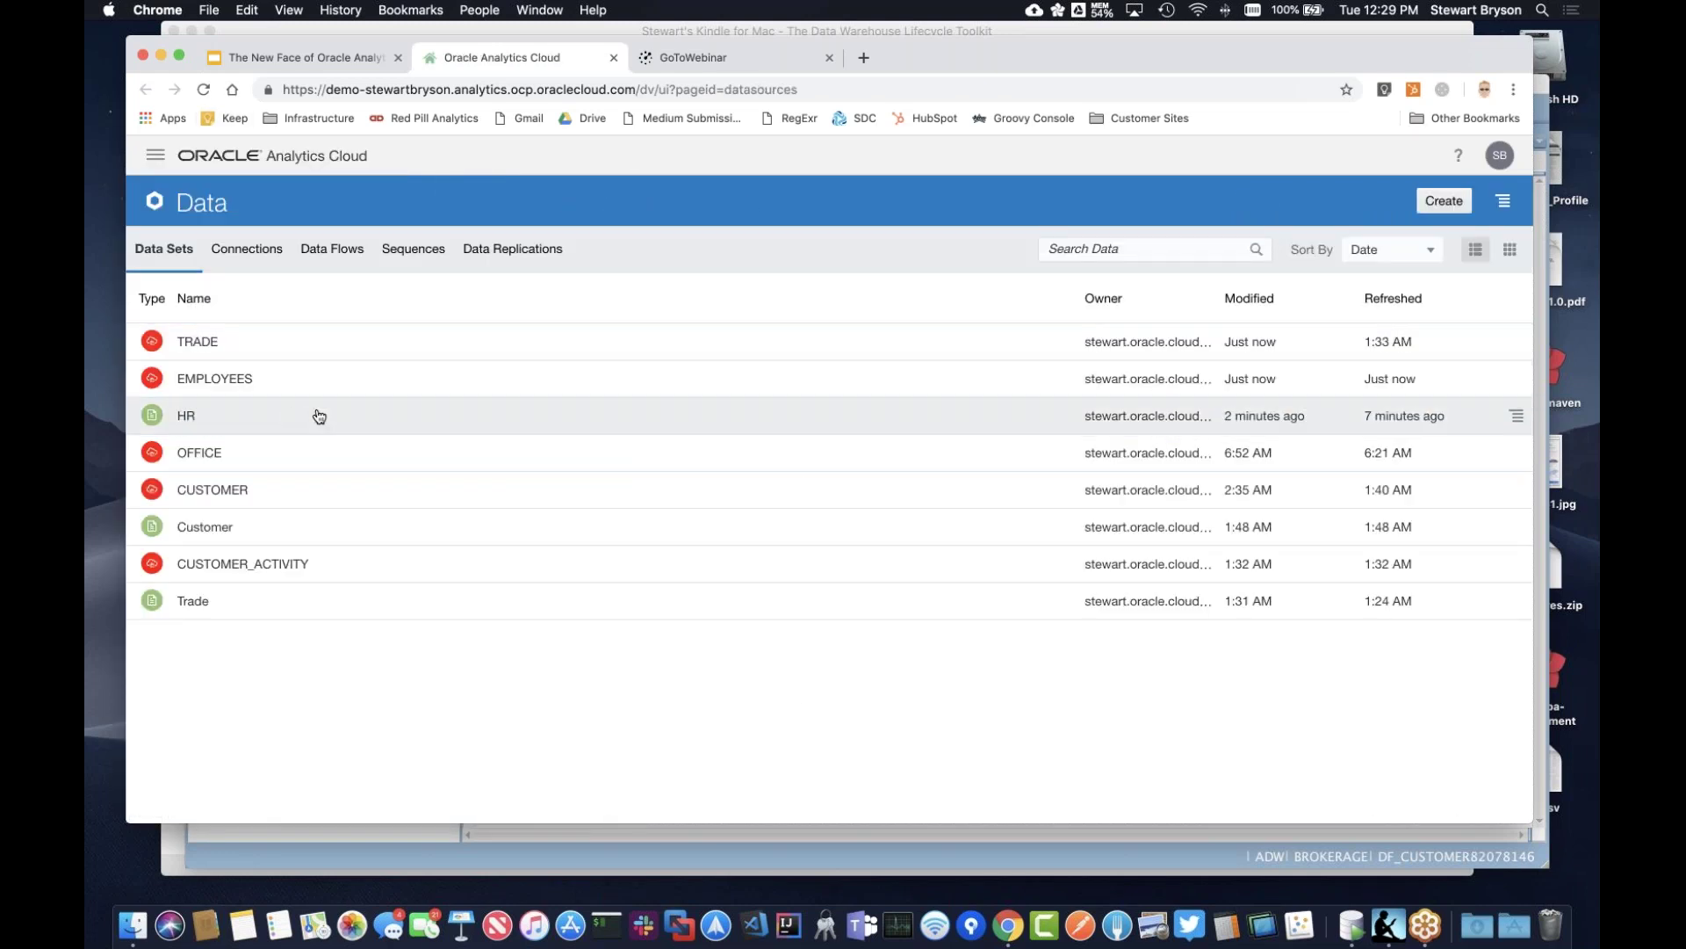
left_click(1517, 416)
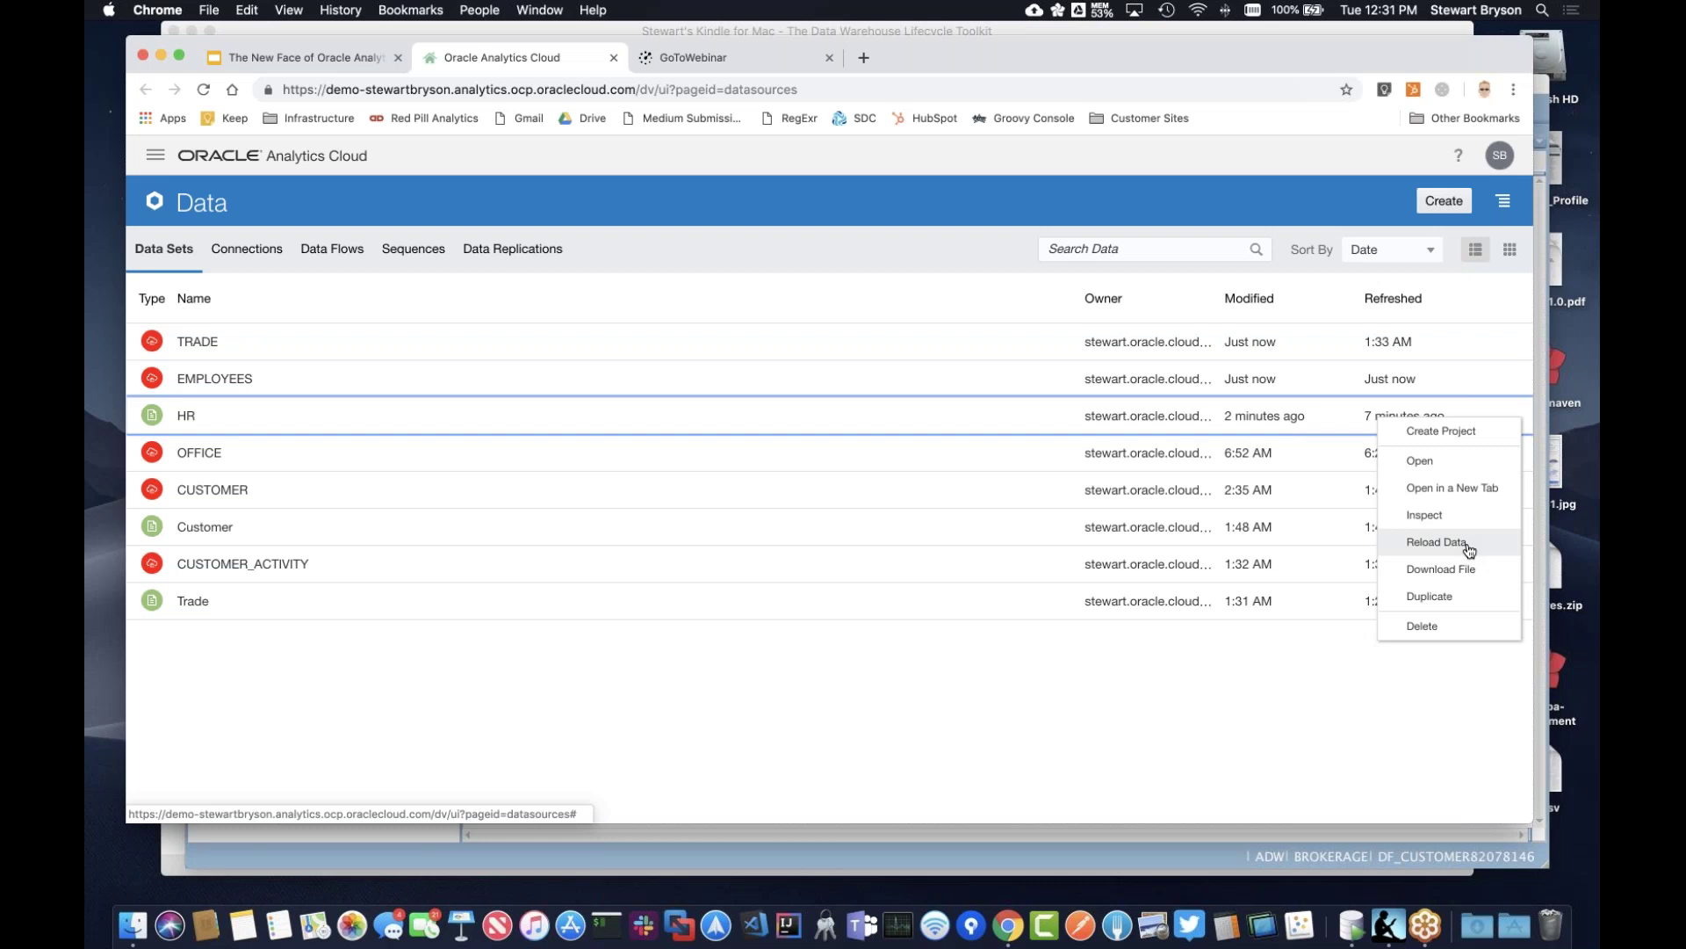
Switch to the Google Slides deck The New Face of Oracle Analytics and start presenting from the Demonstration slide.
left_click(369, 60)
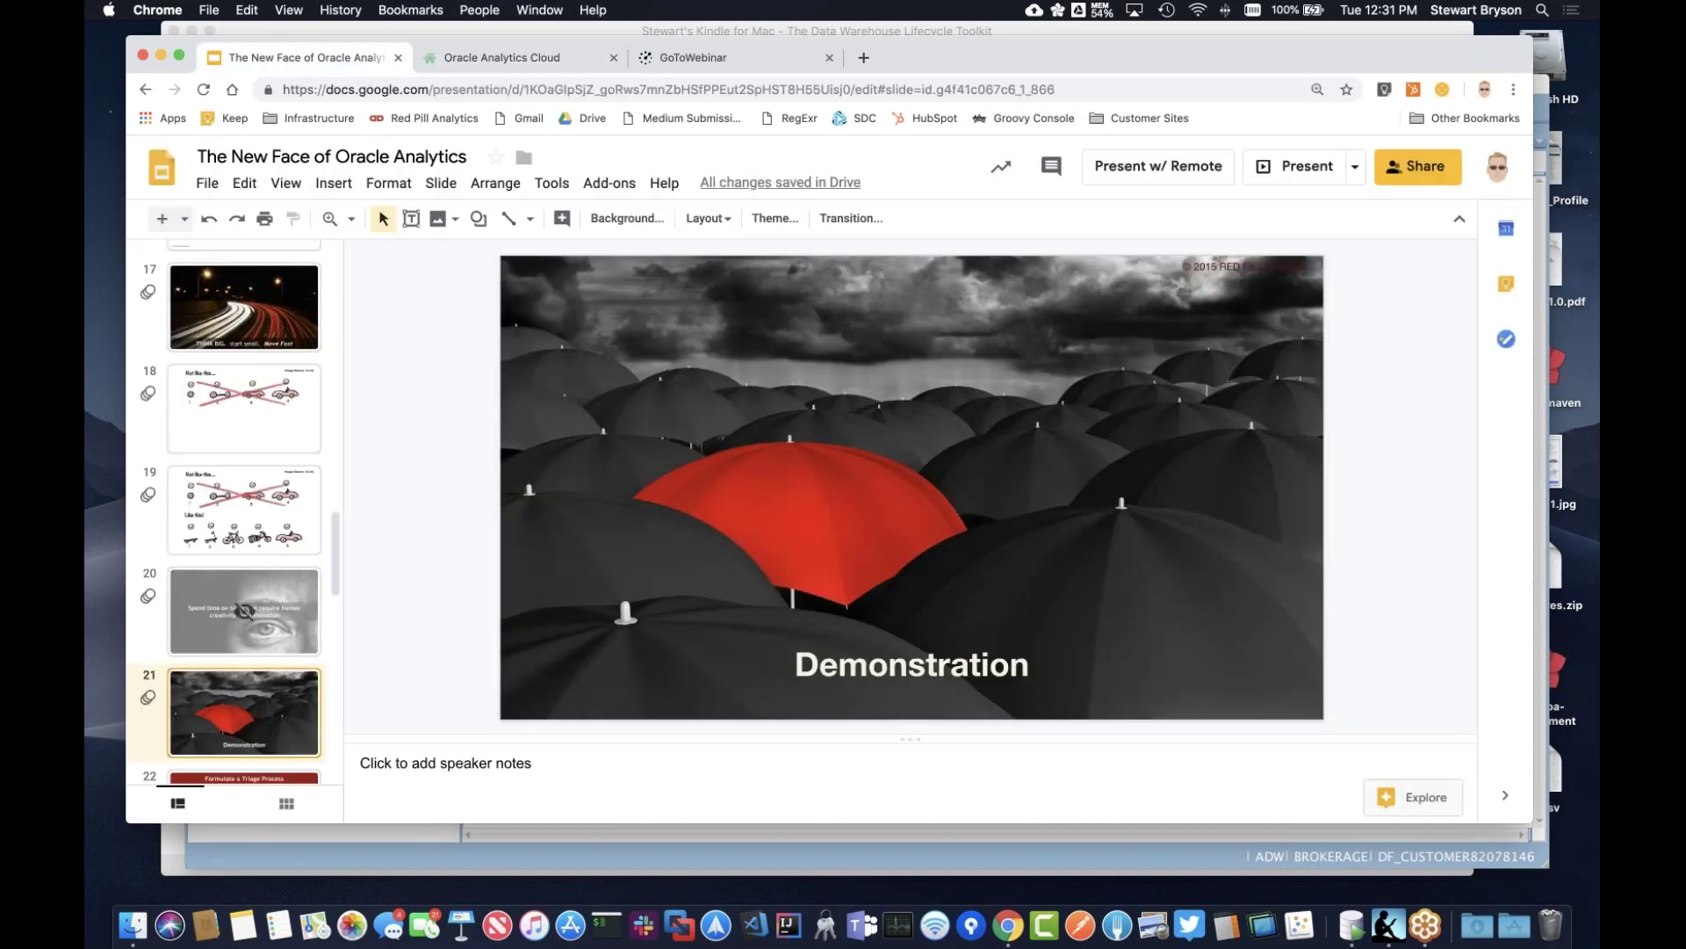
left_click(1291, 169)
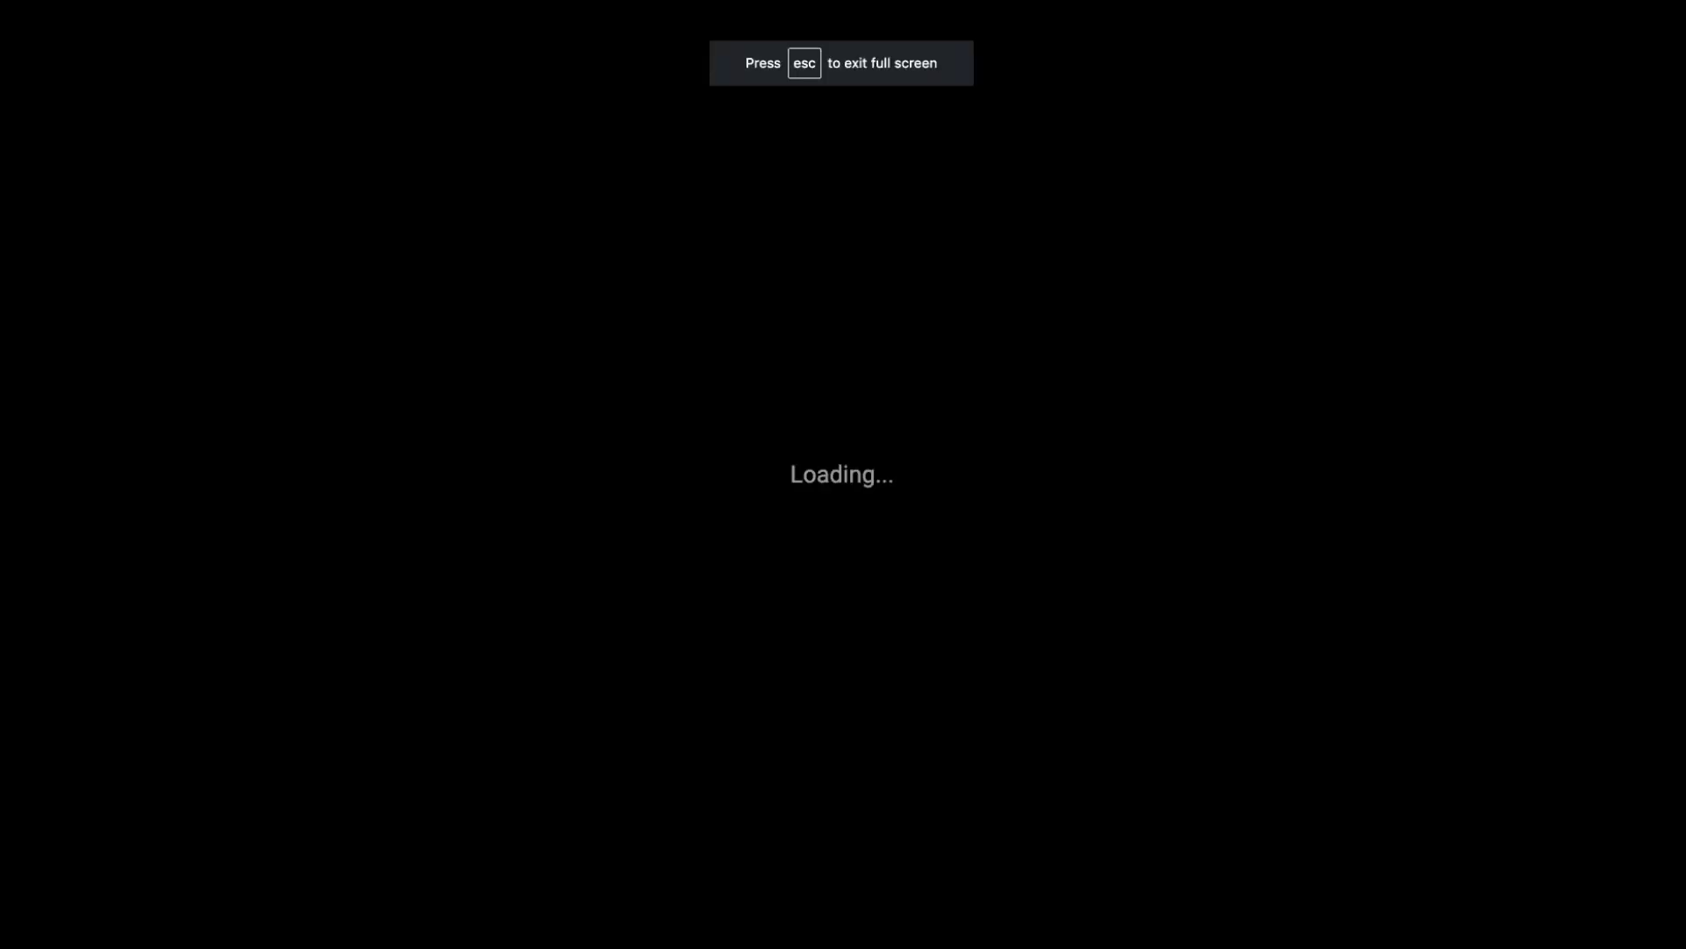
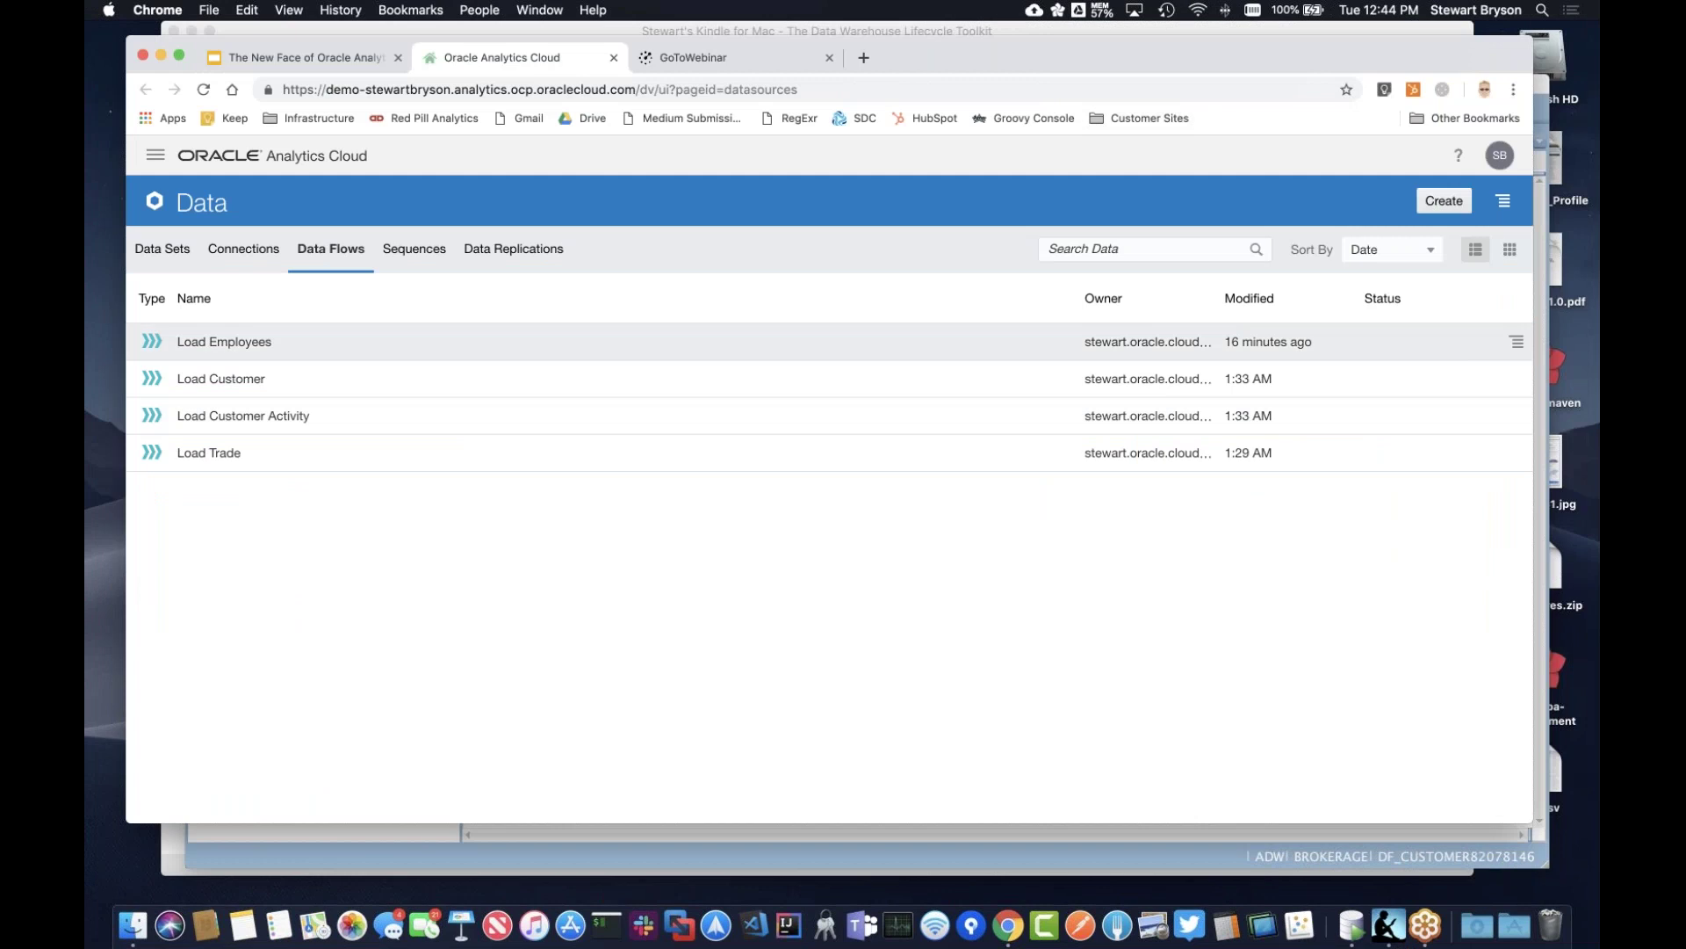
View the step types that can follow HR in the Load Employees data flow with its Save Data step removed, and leave the flow.
left_click(267, 351)
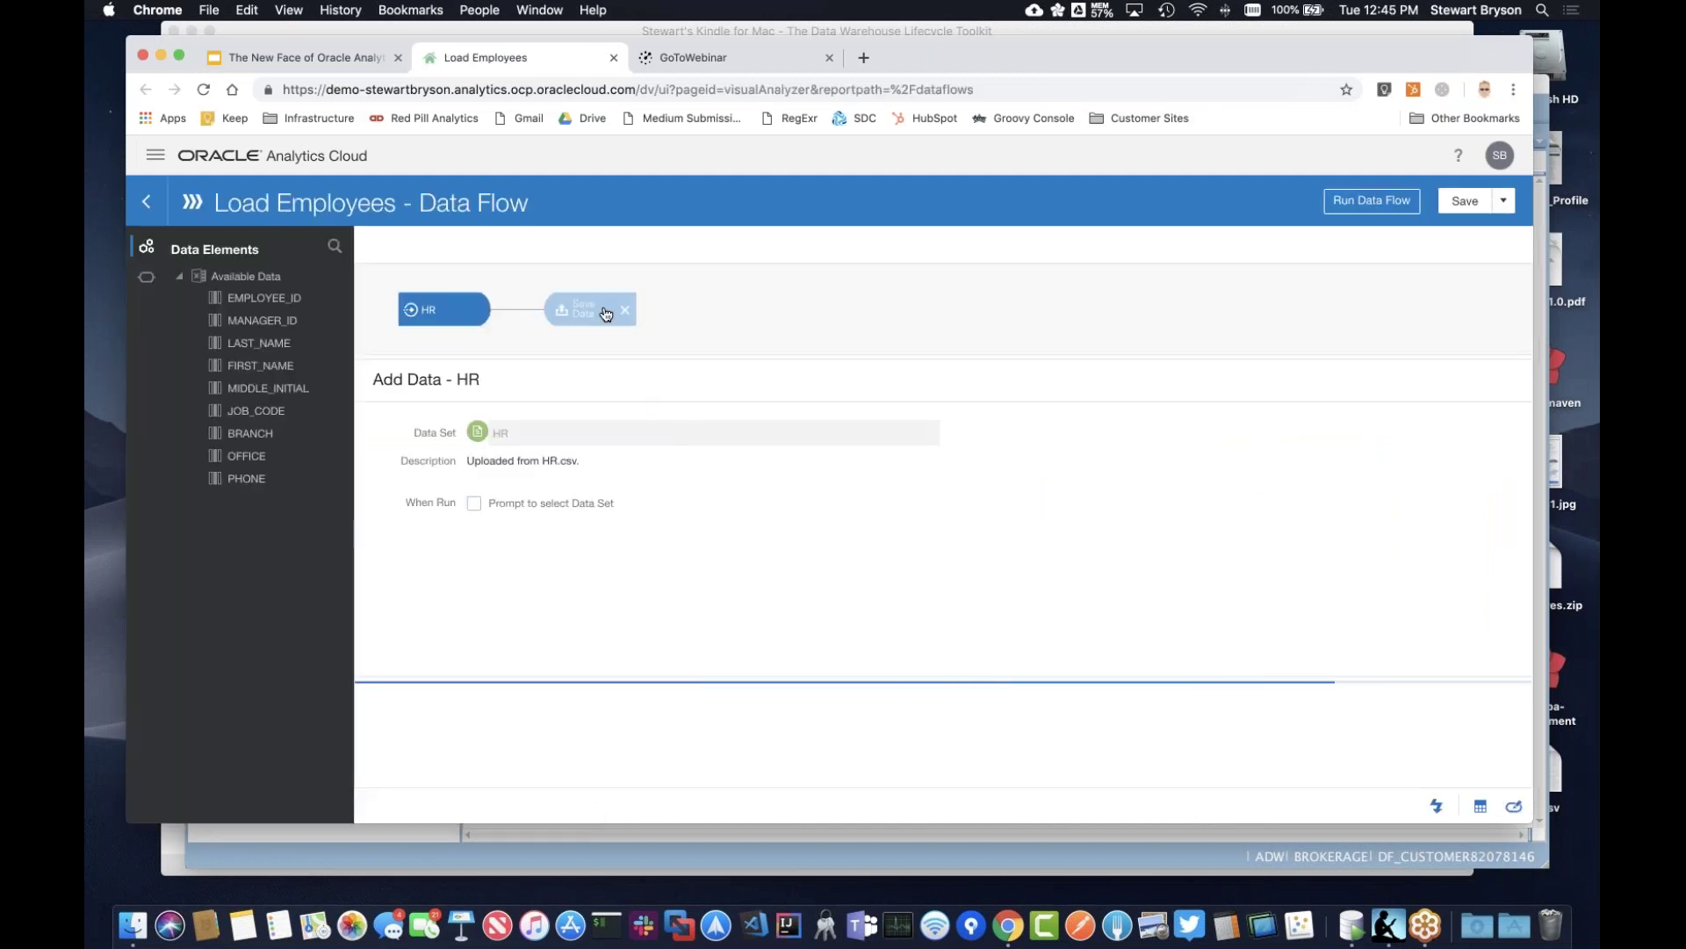
left_click(624, 310)
left_click(498, 310)
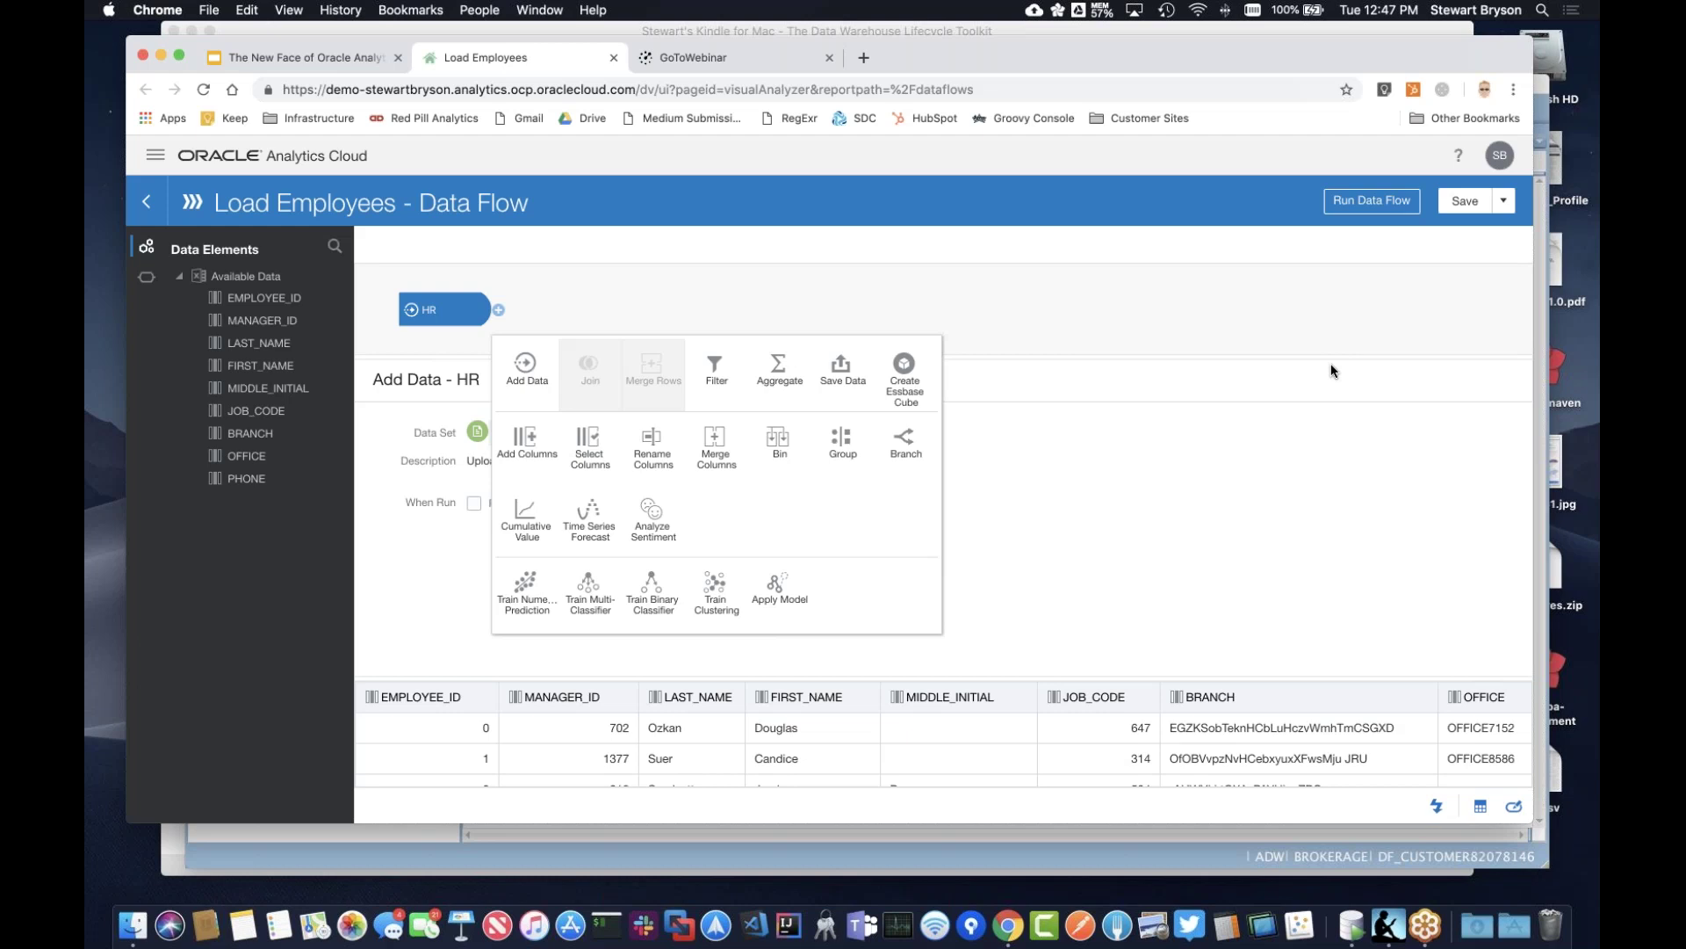
left_click(144, 201)
left_click(830, 530)
Browse the connection types offered for a new connection from the connections list and cancel without creating one.
left_click(235, 255)
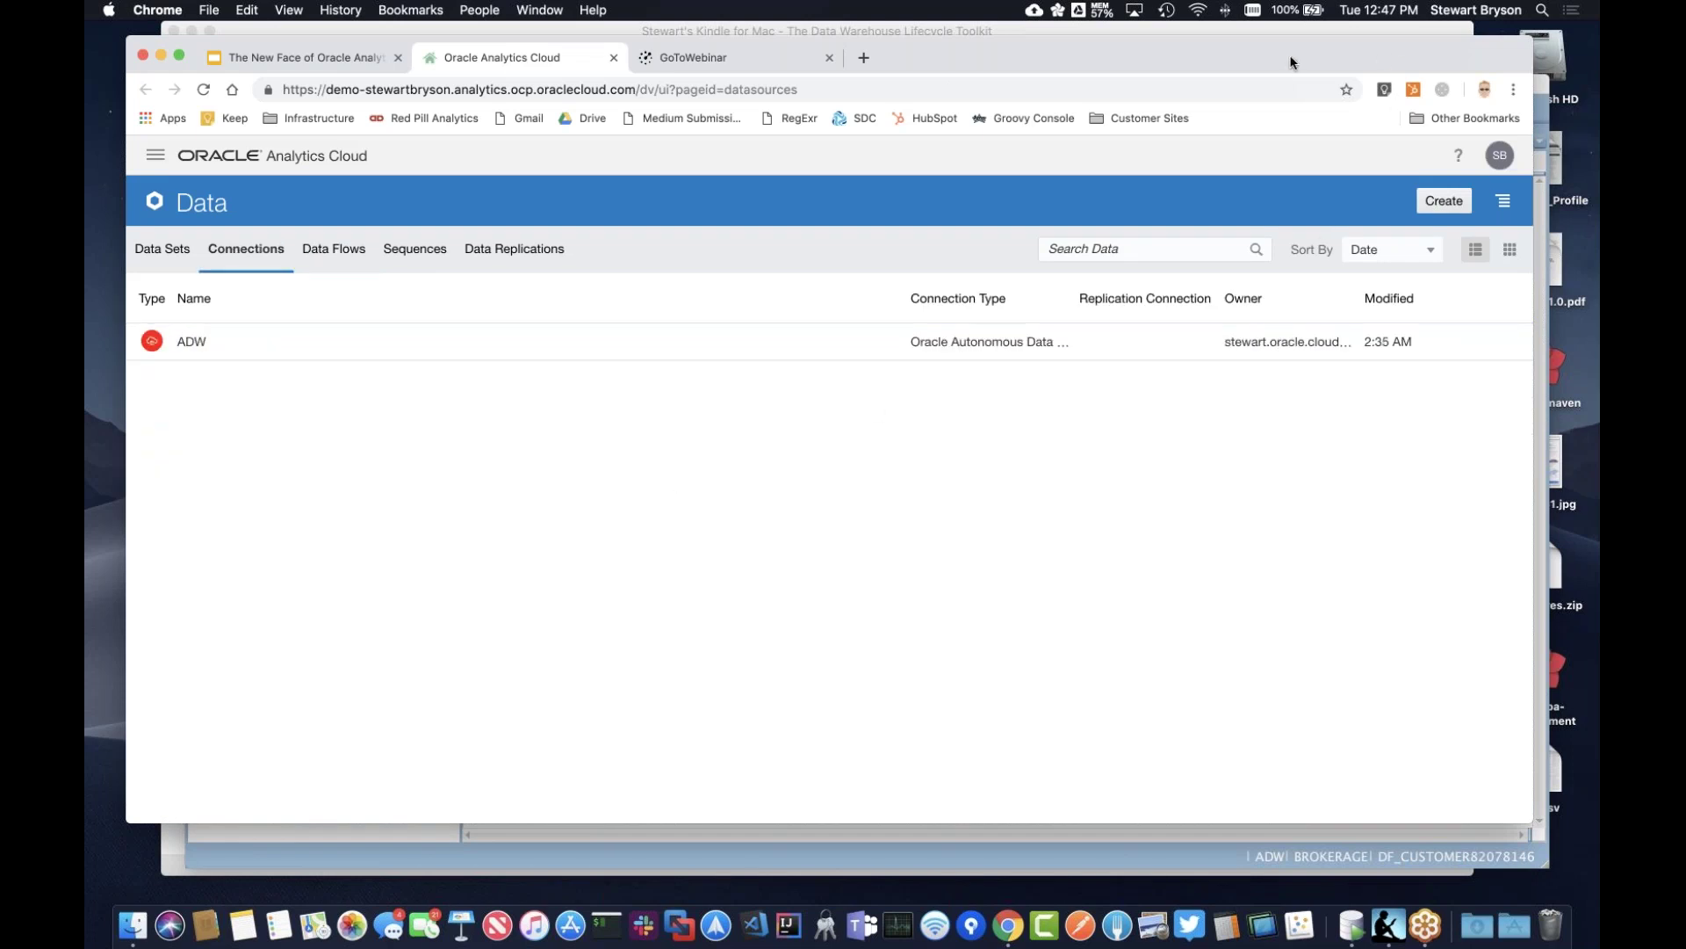
left_click(1448, 202)
left_click(1447, 202)
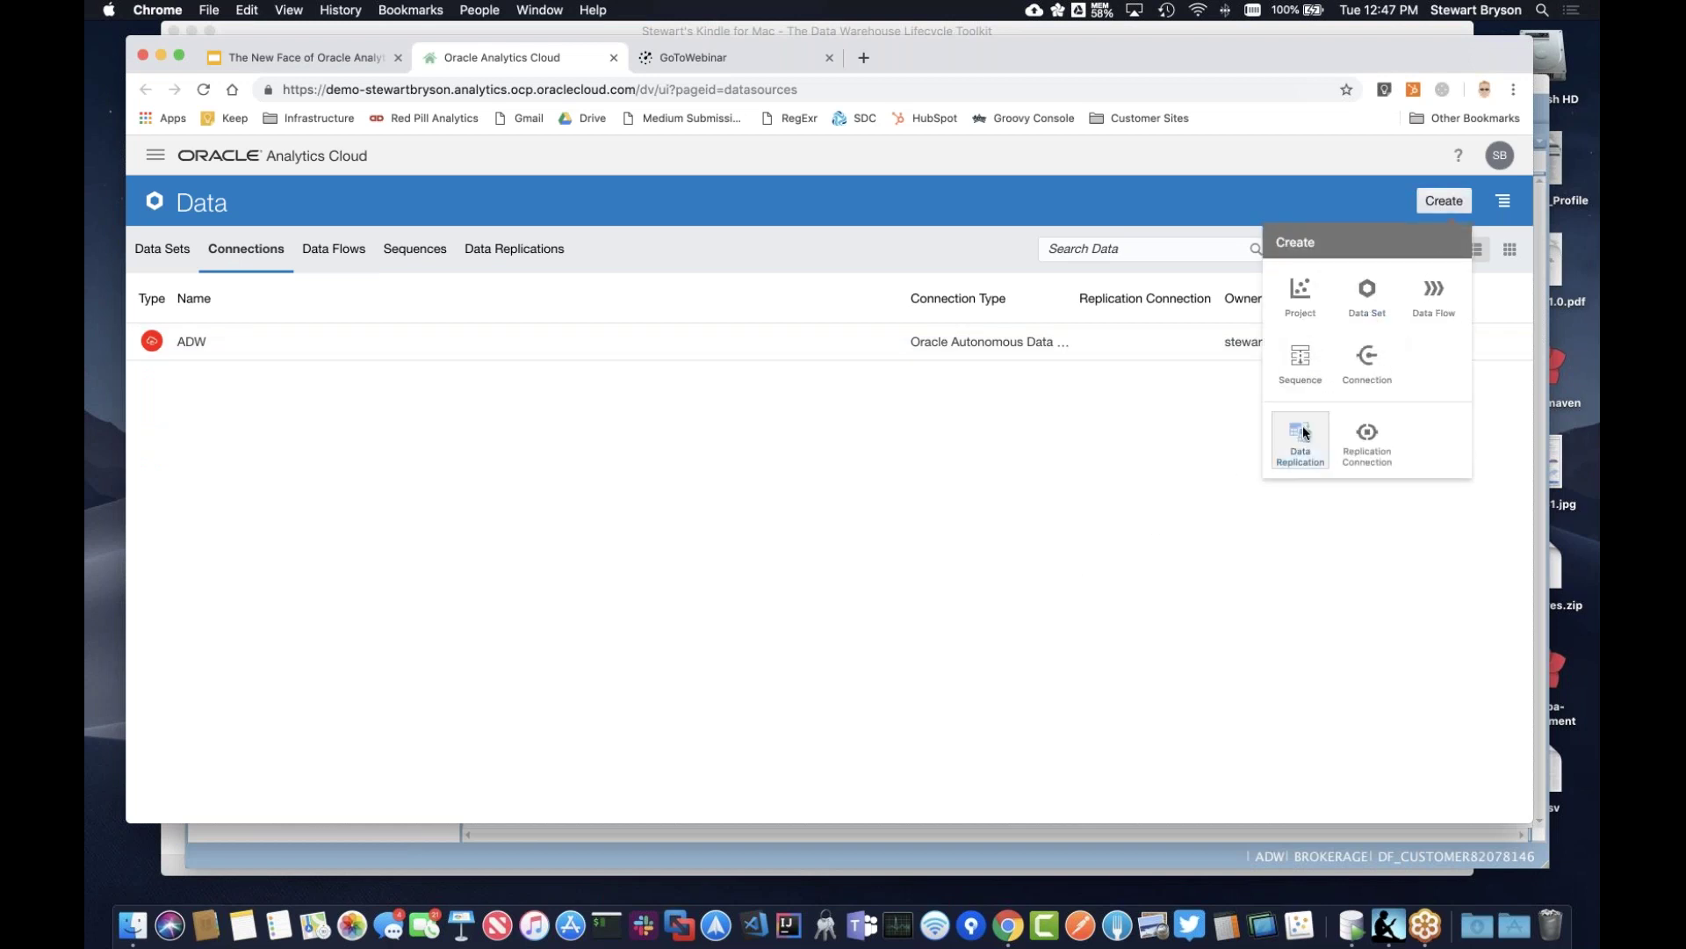
left_click(1367, 359)
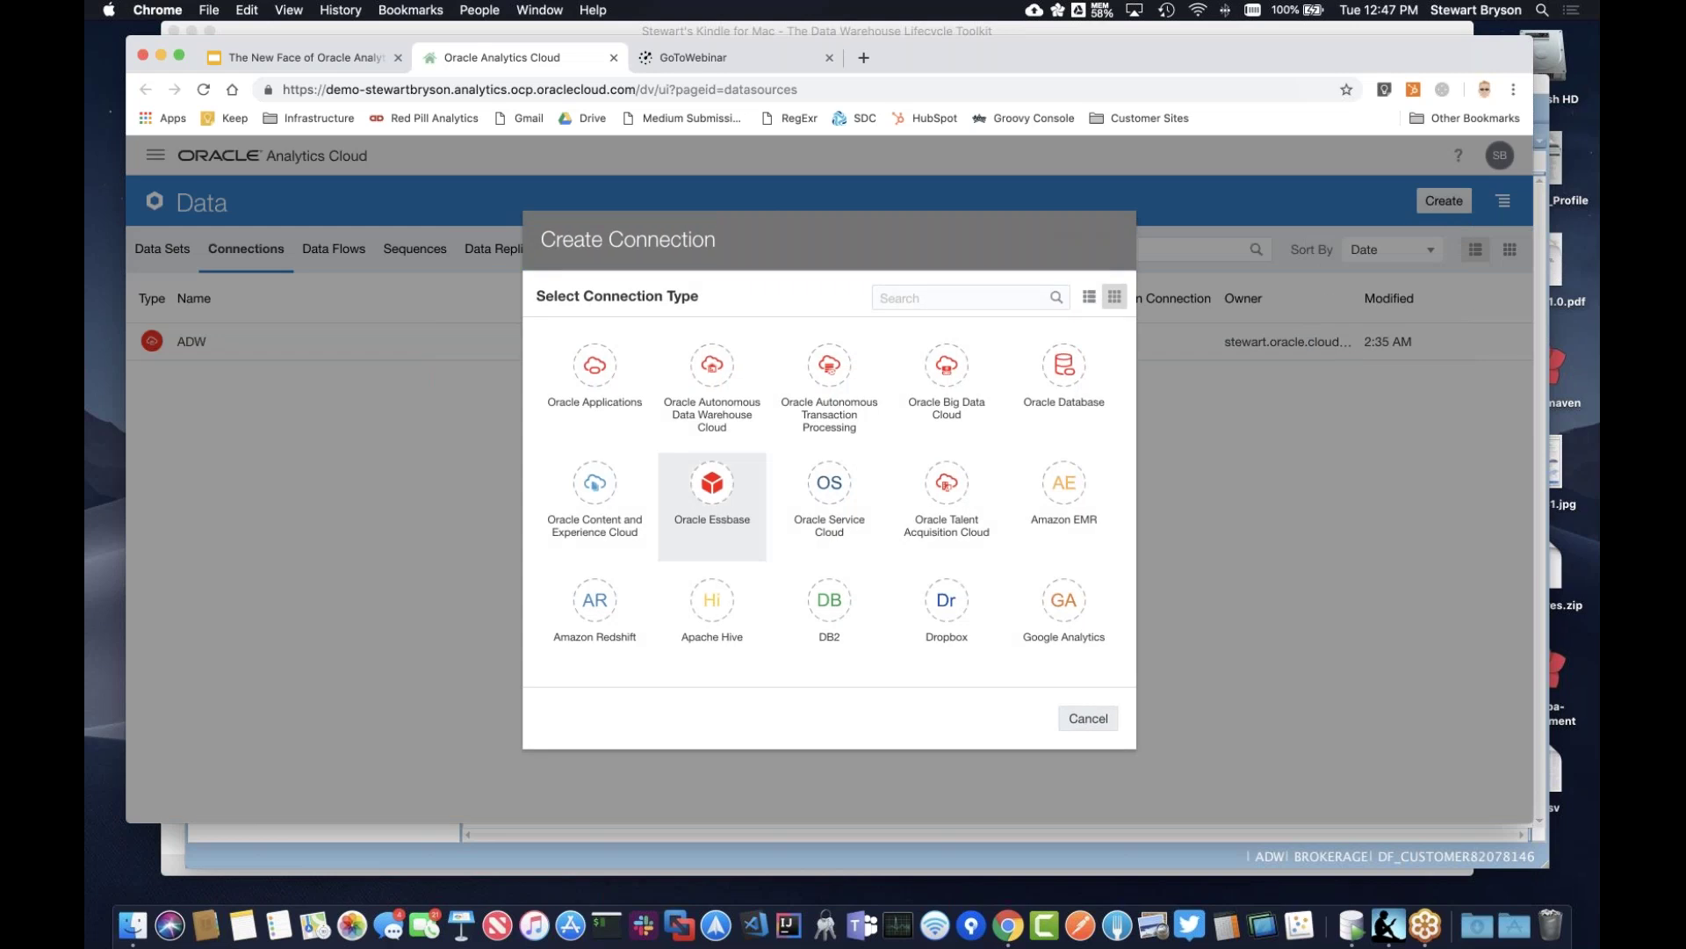
scroll(713, 507, "down", 5)
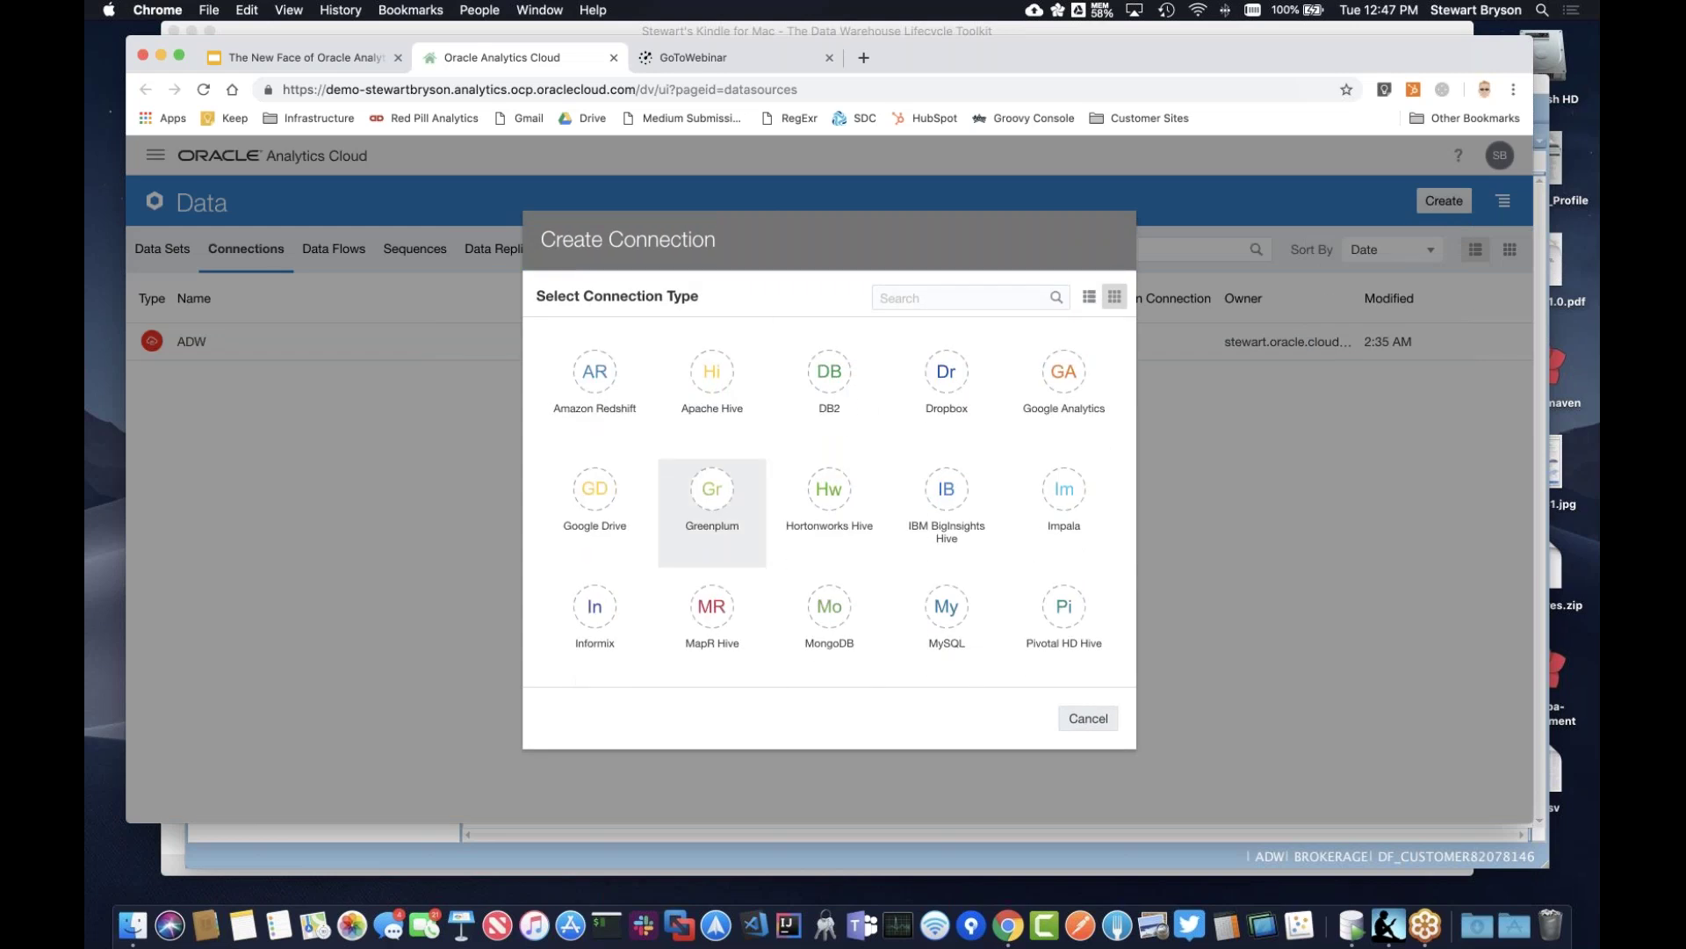
scroll(713, 527, "up", 5)
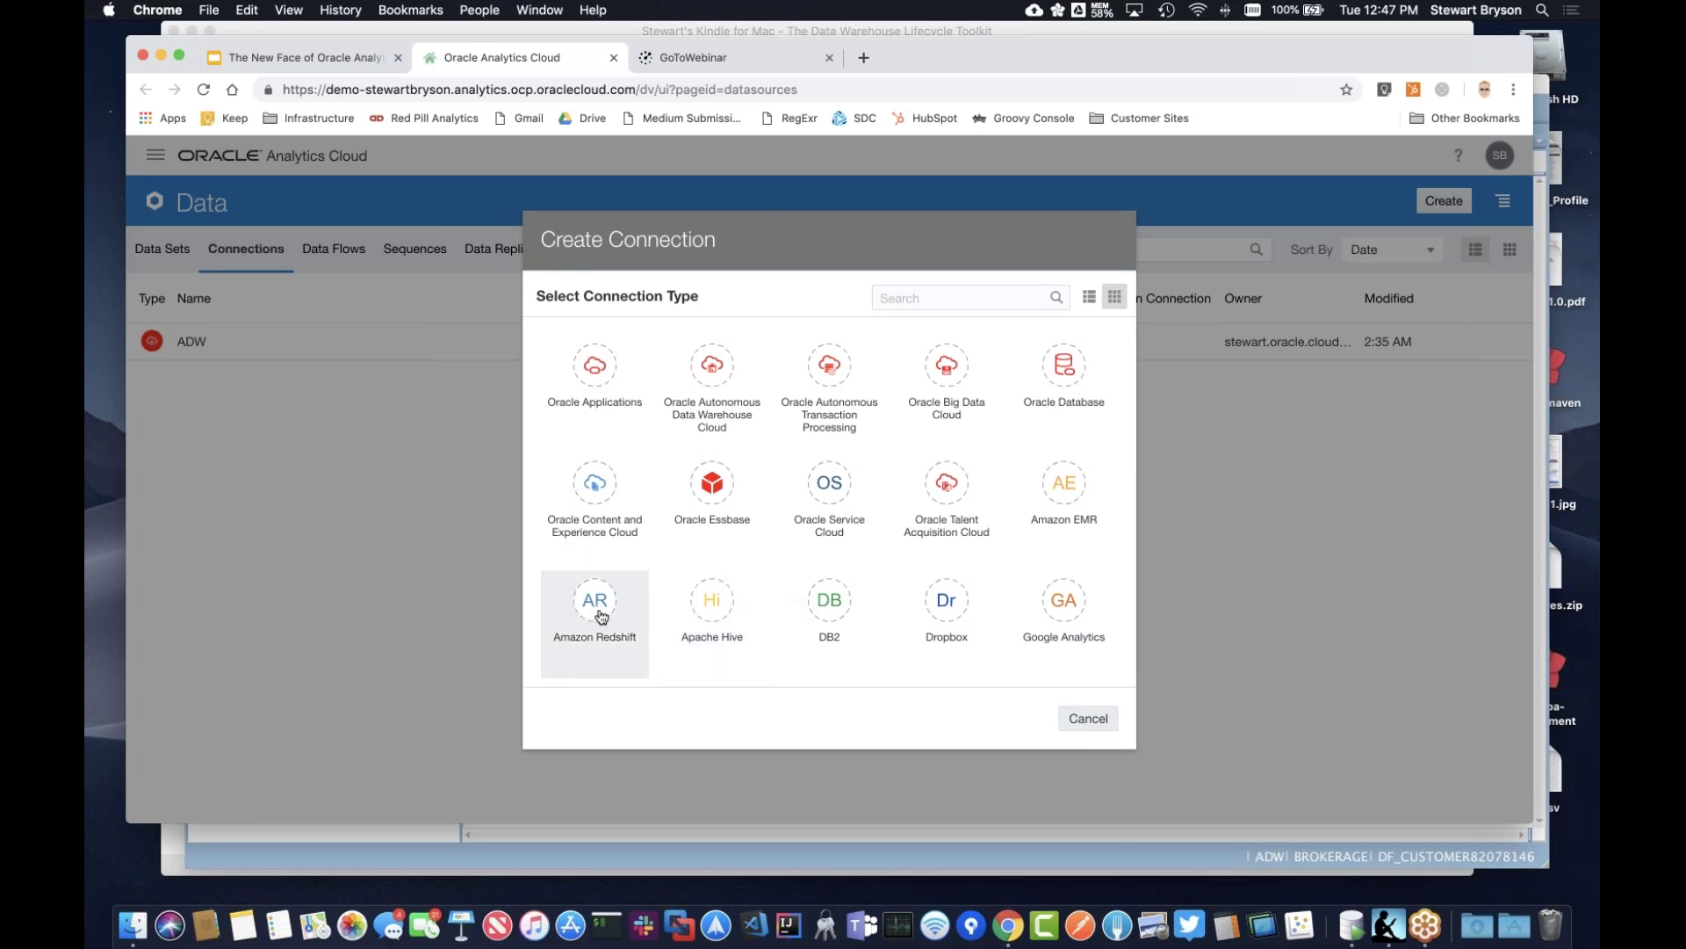
scroll(601, 615, "down", 2)
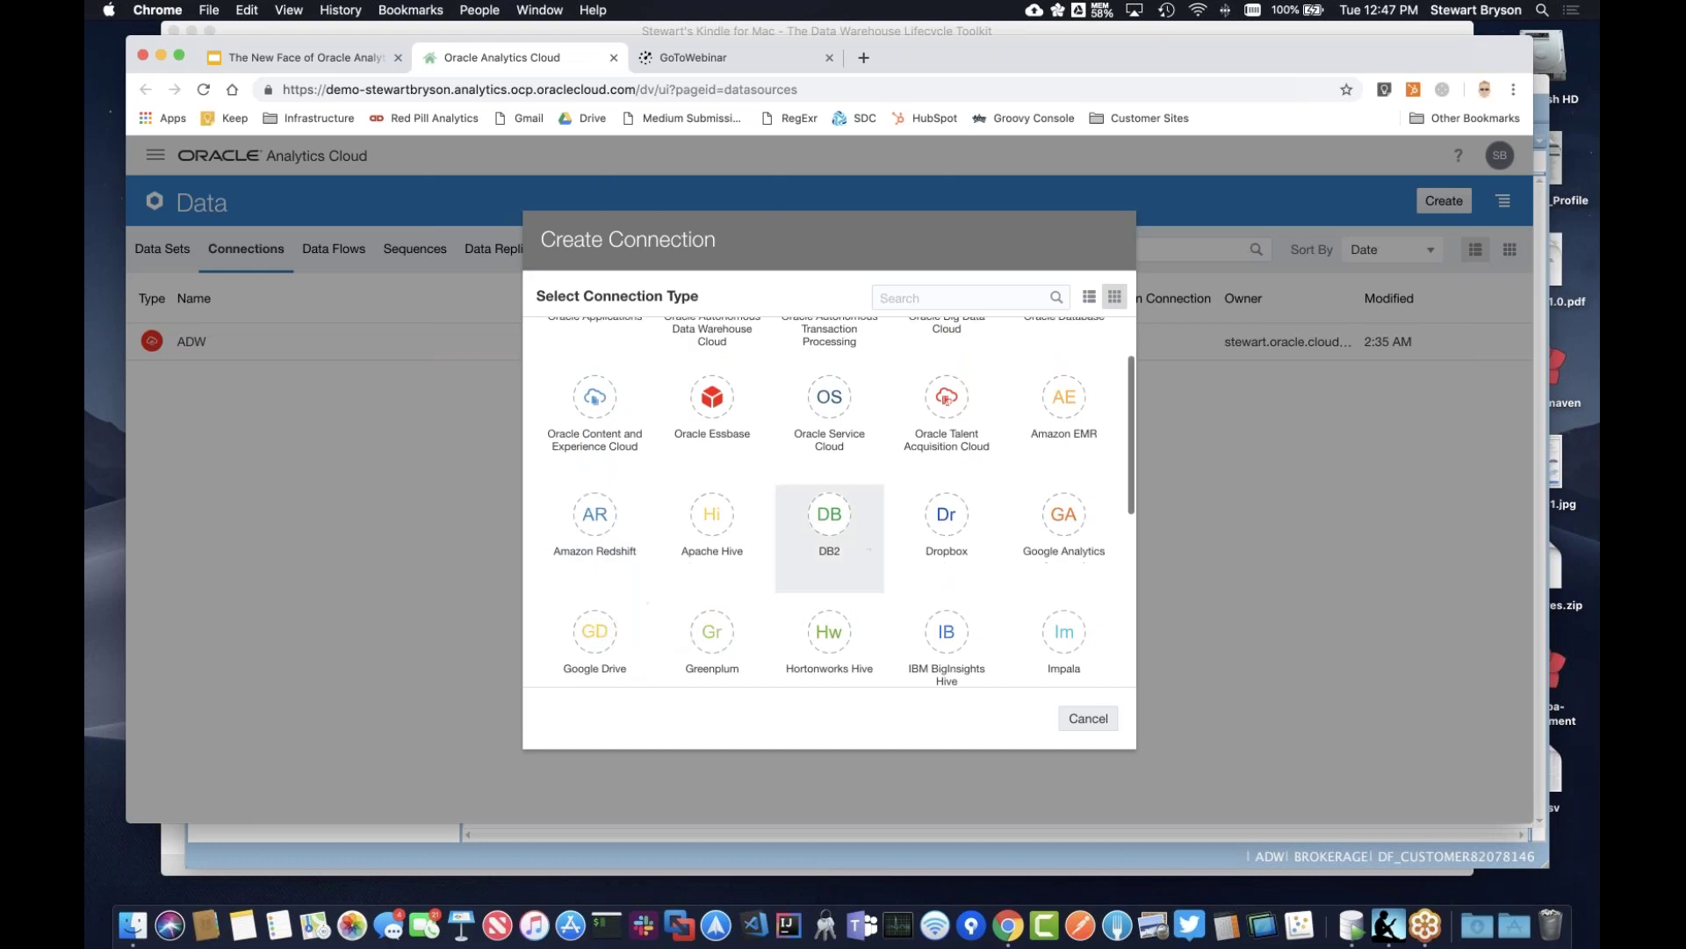
scroll(1035, 530, "down", 3)
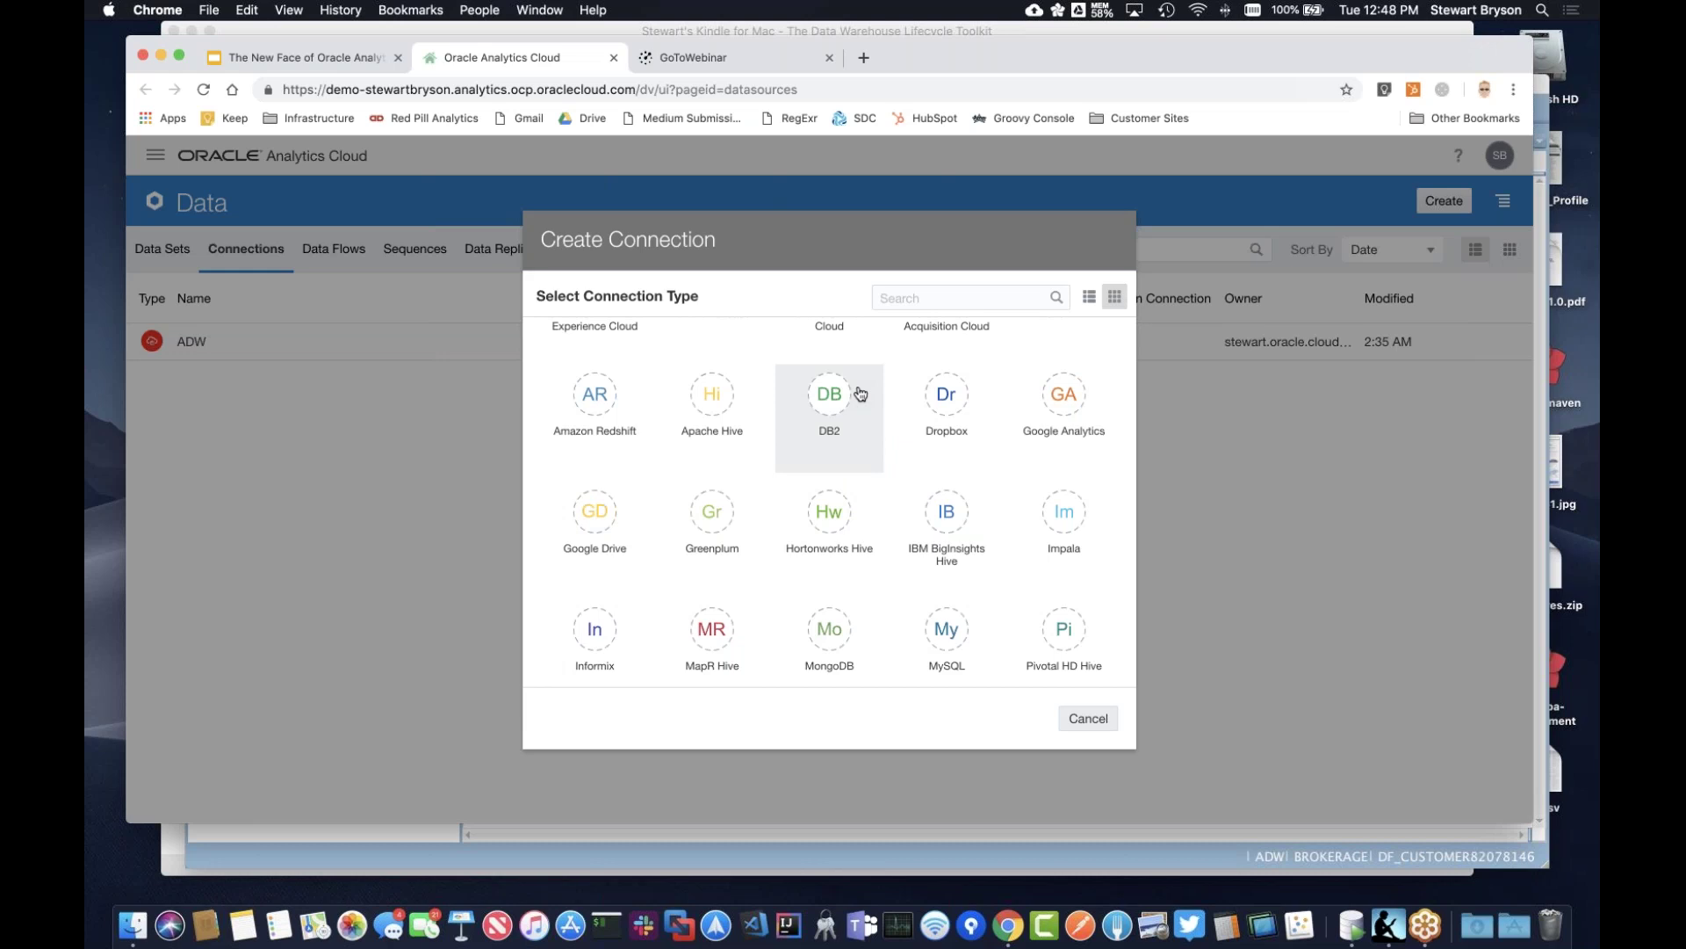
key("super+Tab")
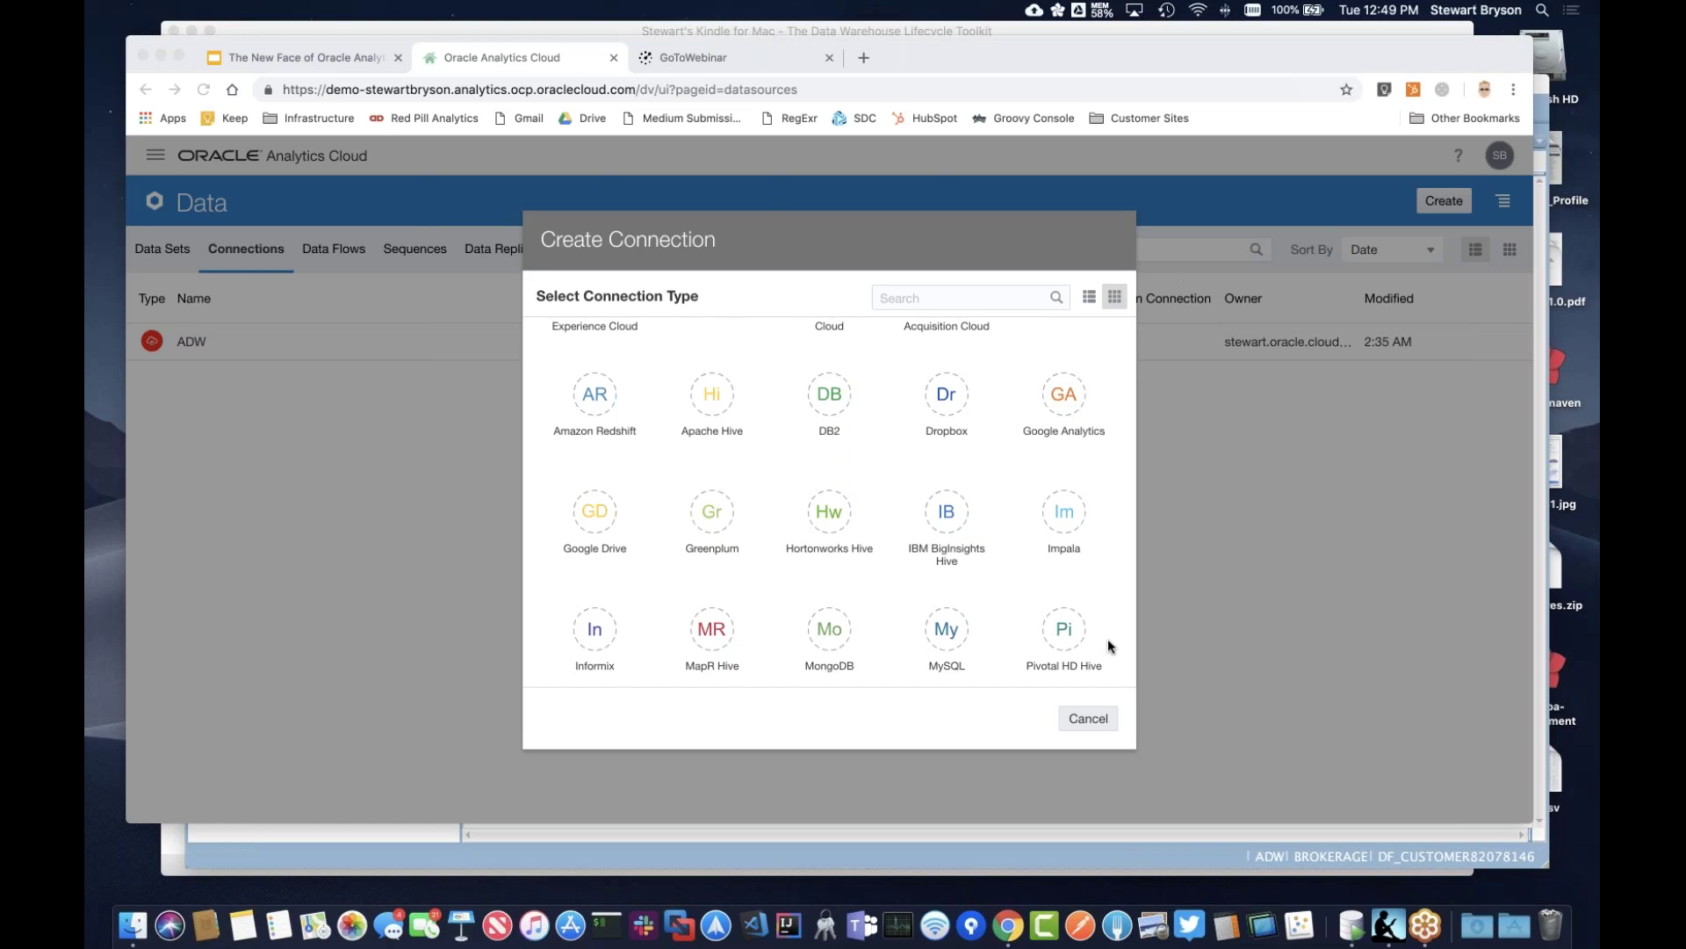
left_click(1087, 710)
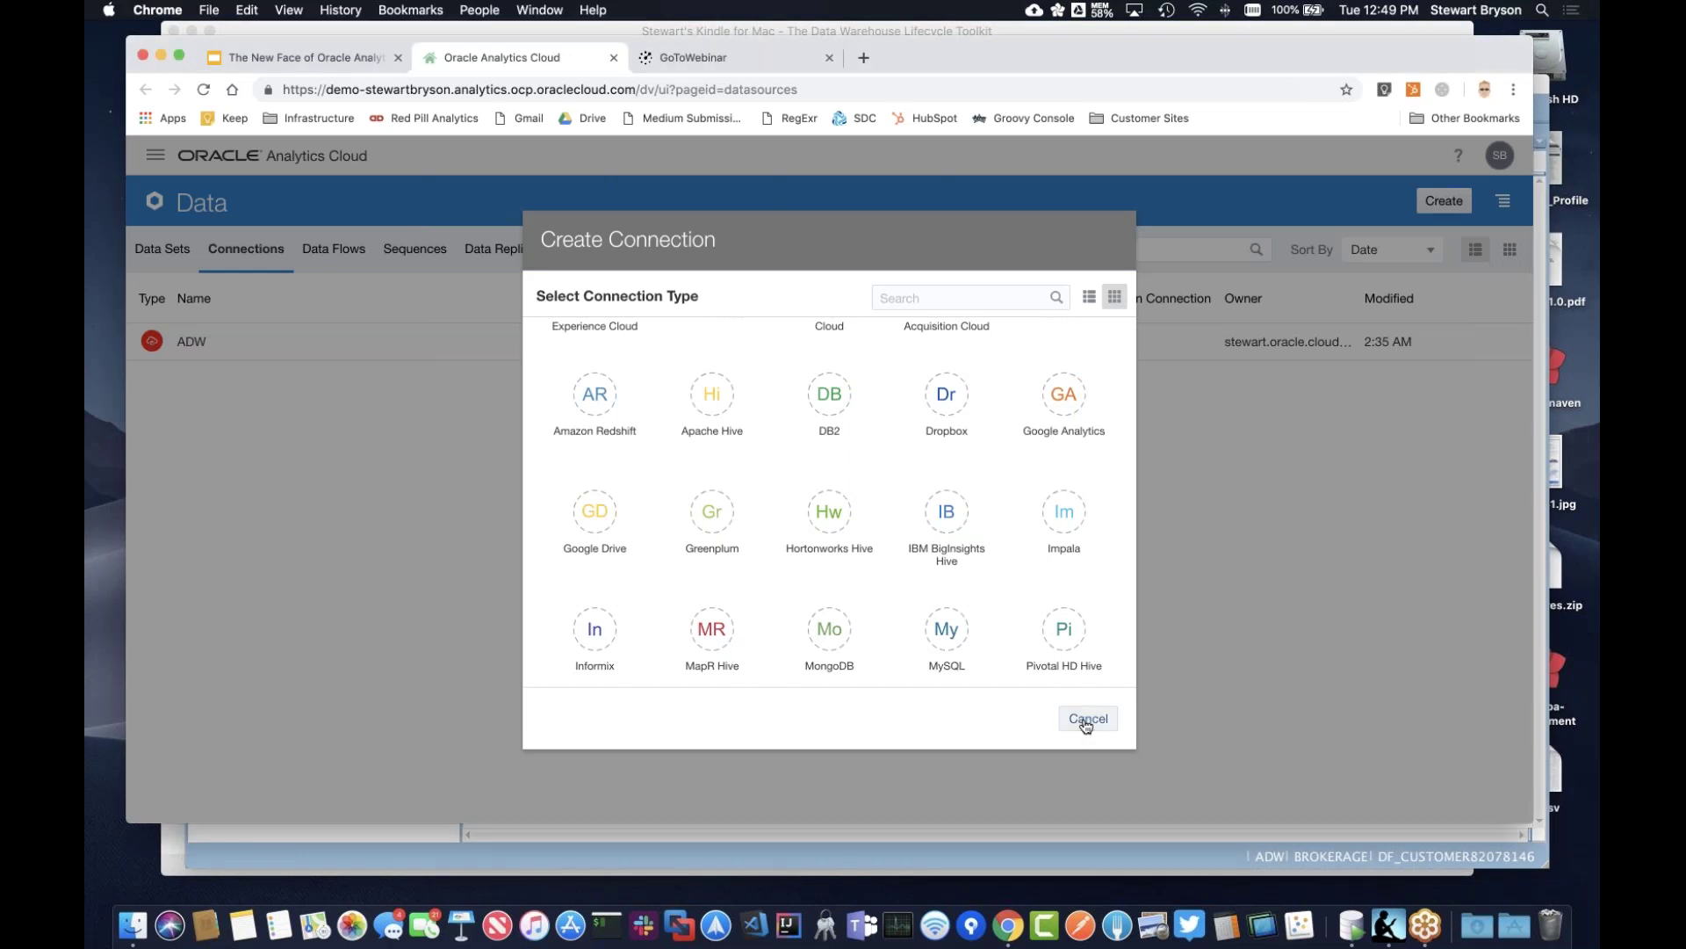
left_click(1087, 720)
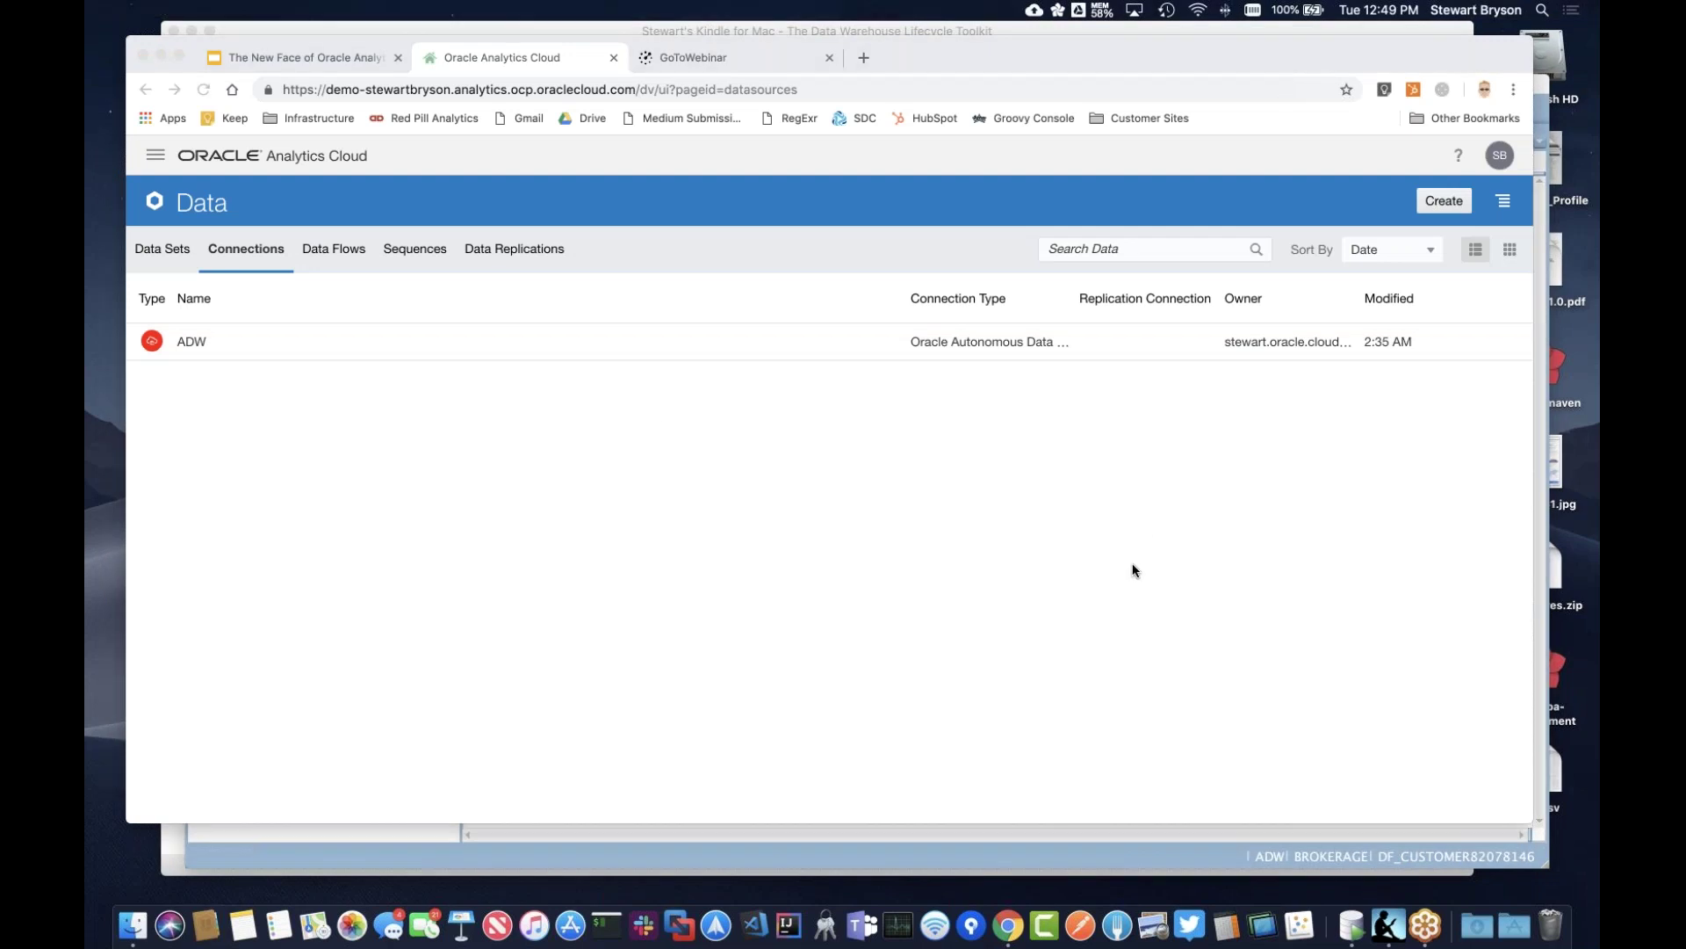
Switch from the connections to the list of data sets and show the main navigation menu.
left_click(145, 246)
left_click(161, 255)
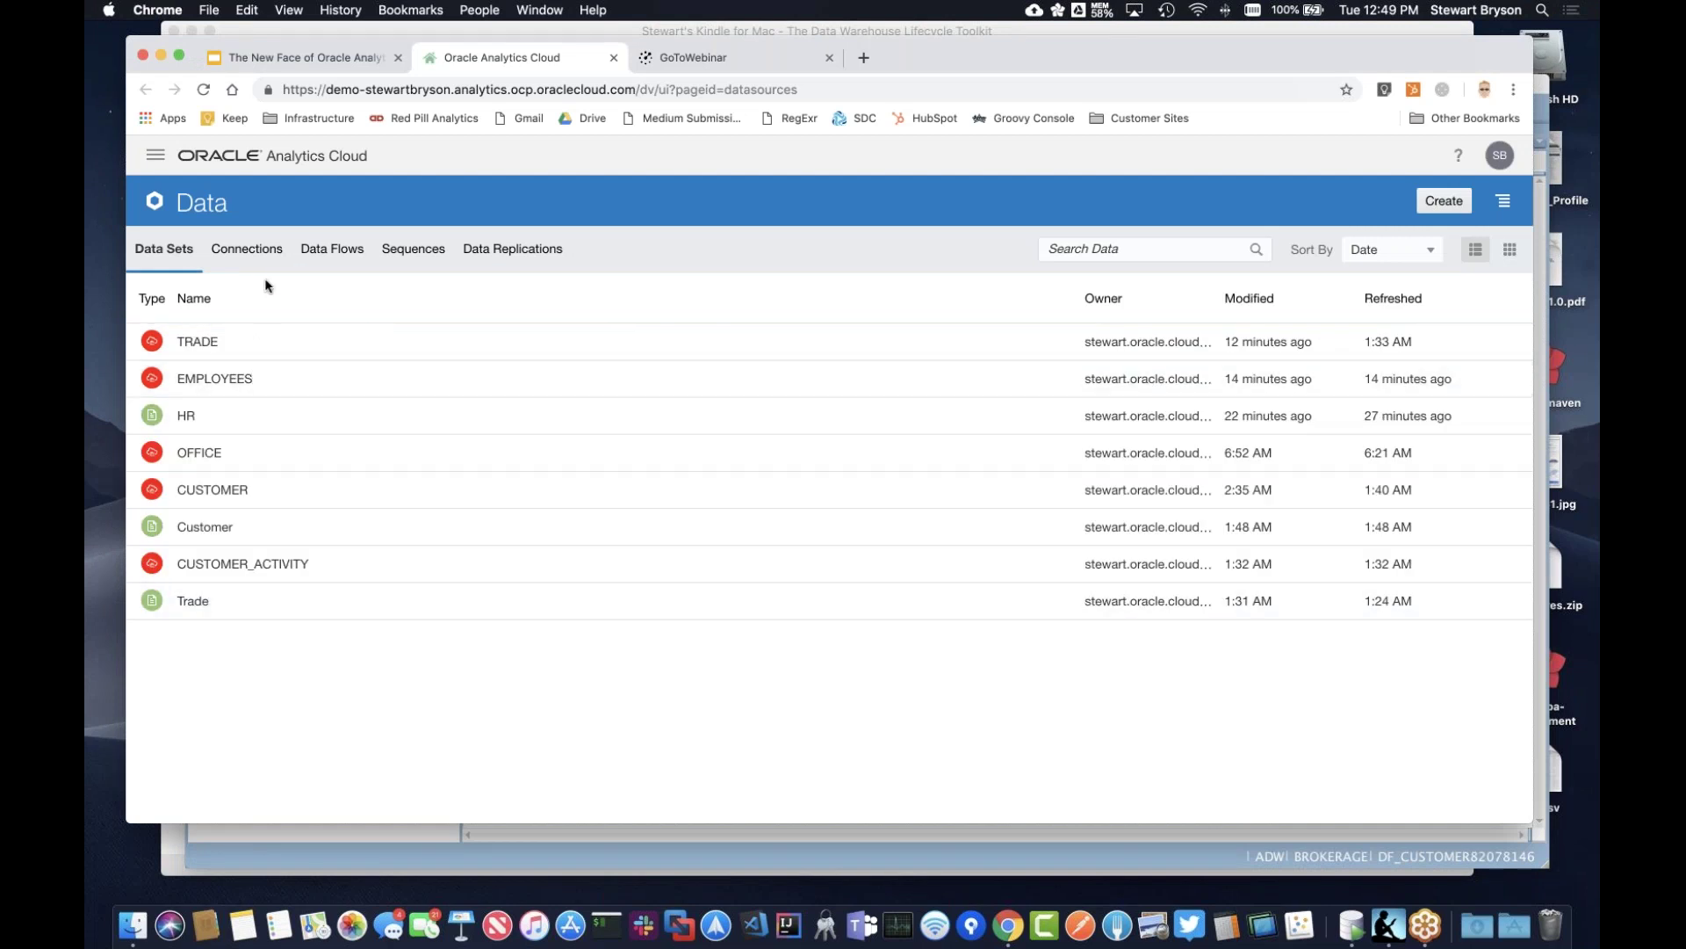
left_click(155, 155)
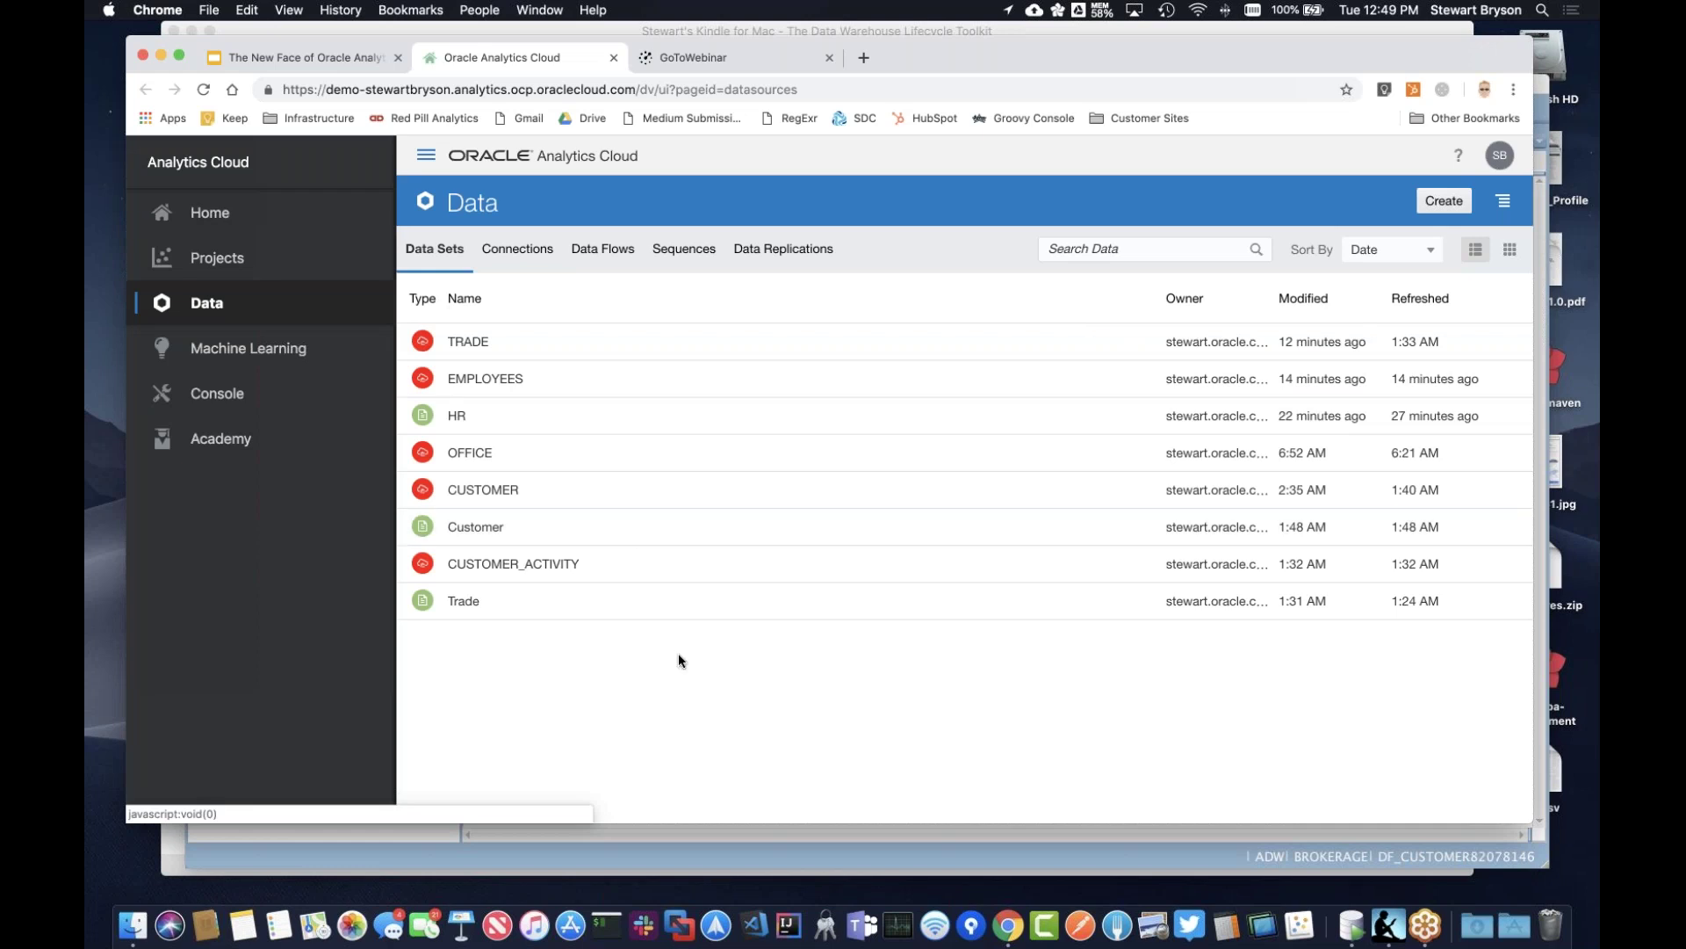
Start a new project and view both the data sets and the subject areas that can be added to it.
left_click(1444, 200)
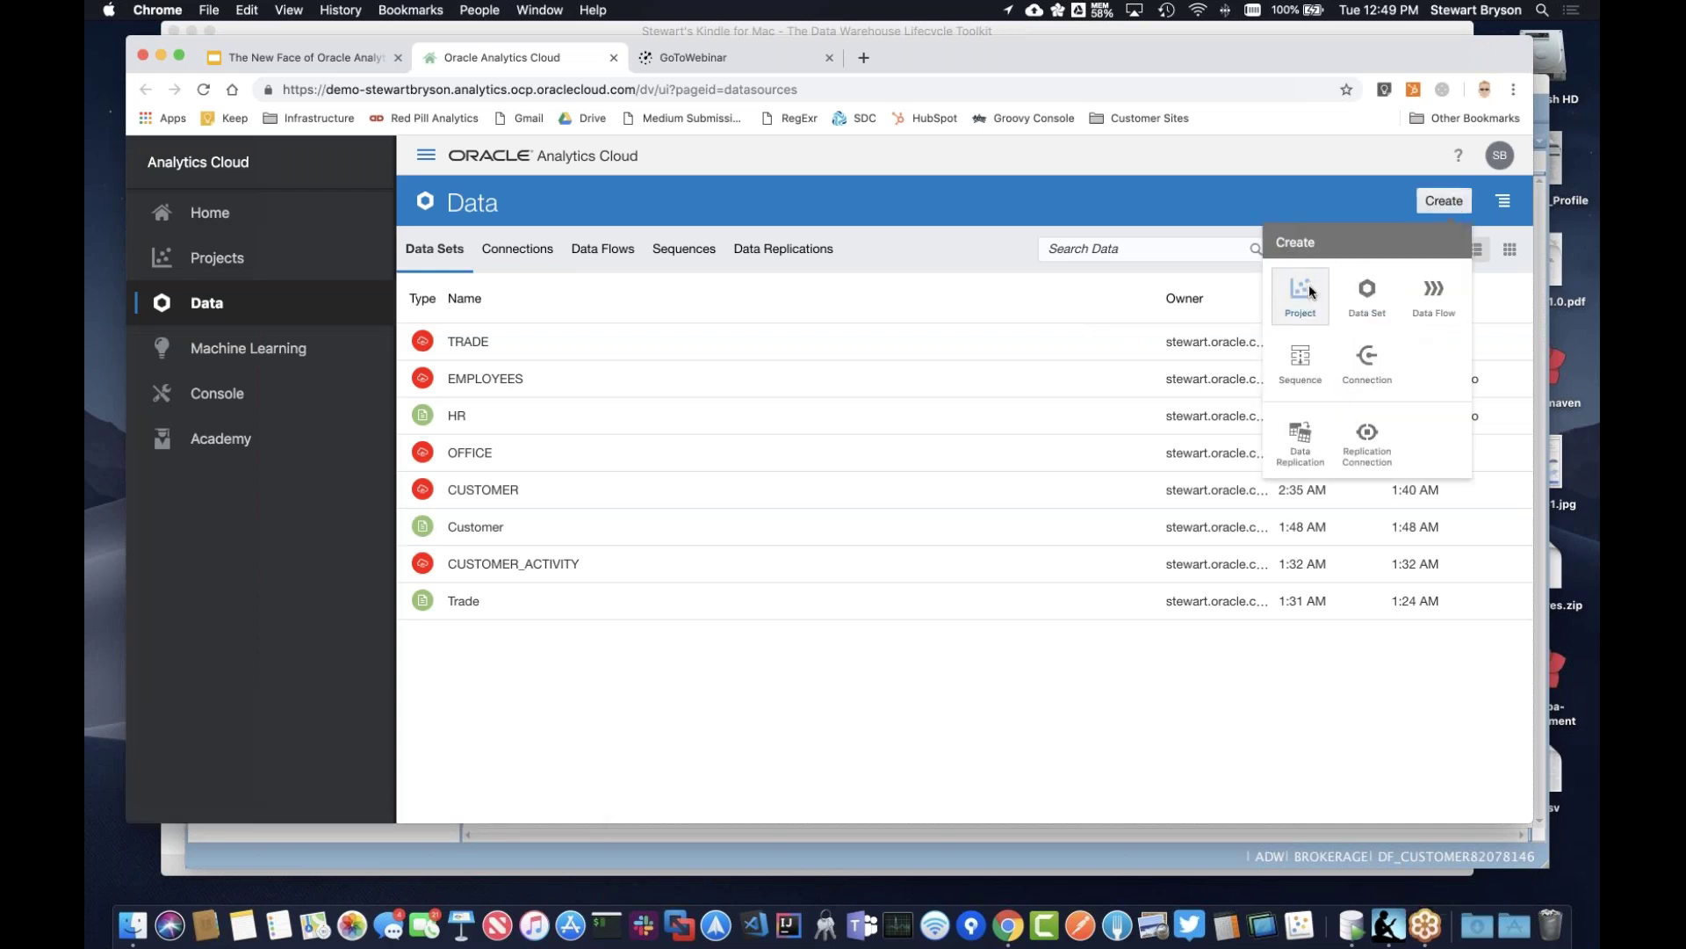
left_click(1301, 289)
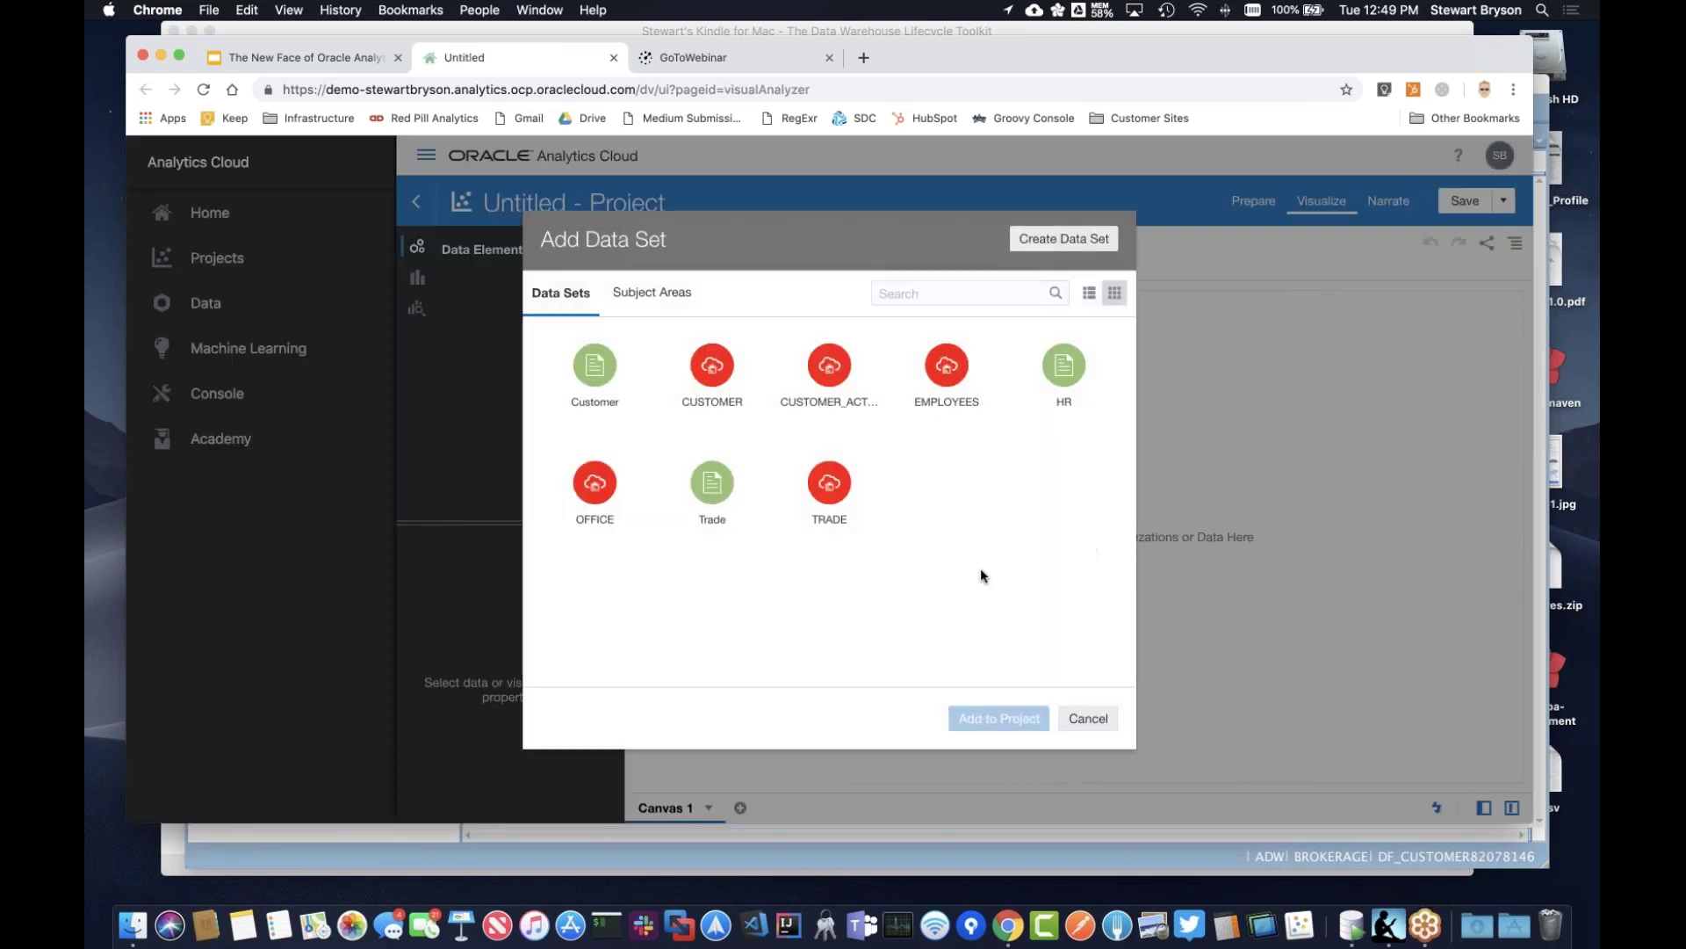
left_click(680, 298)
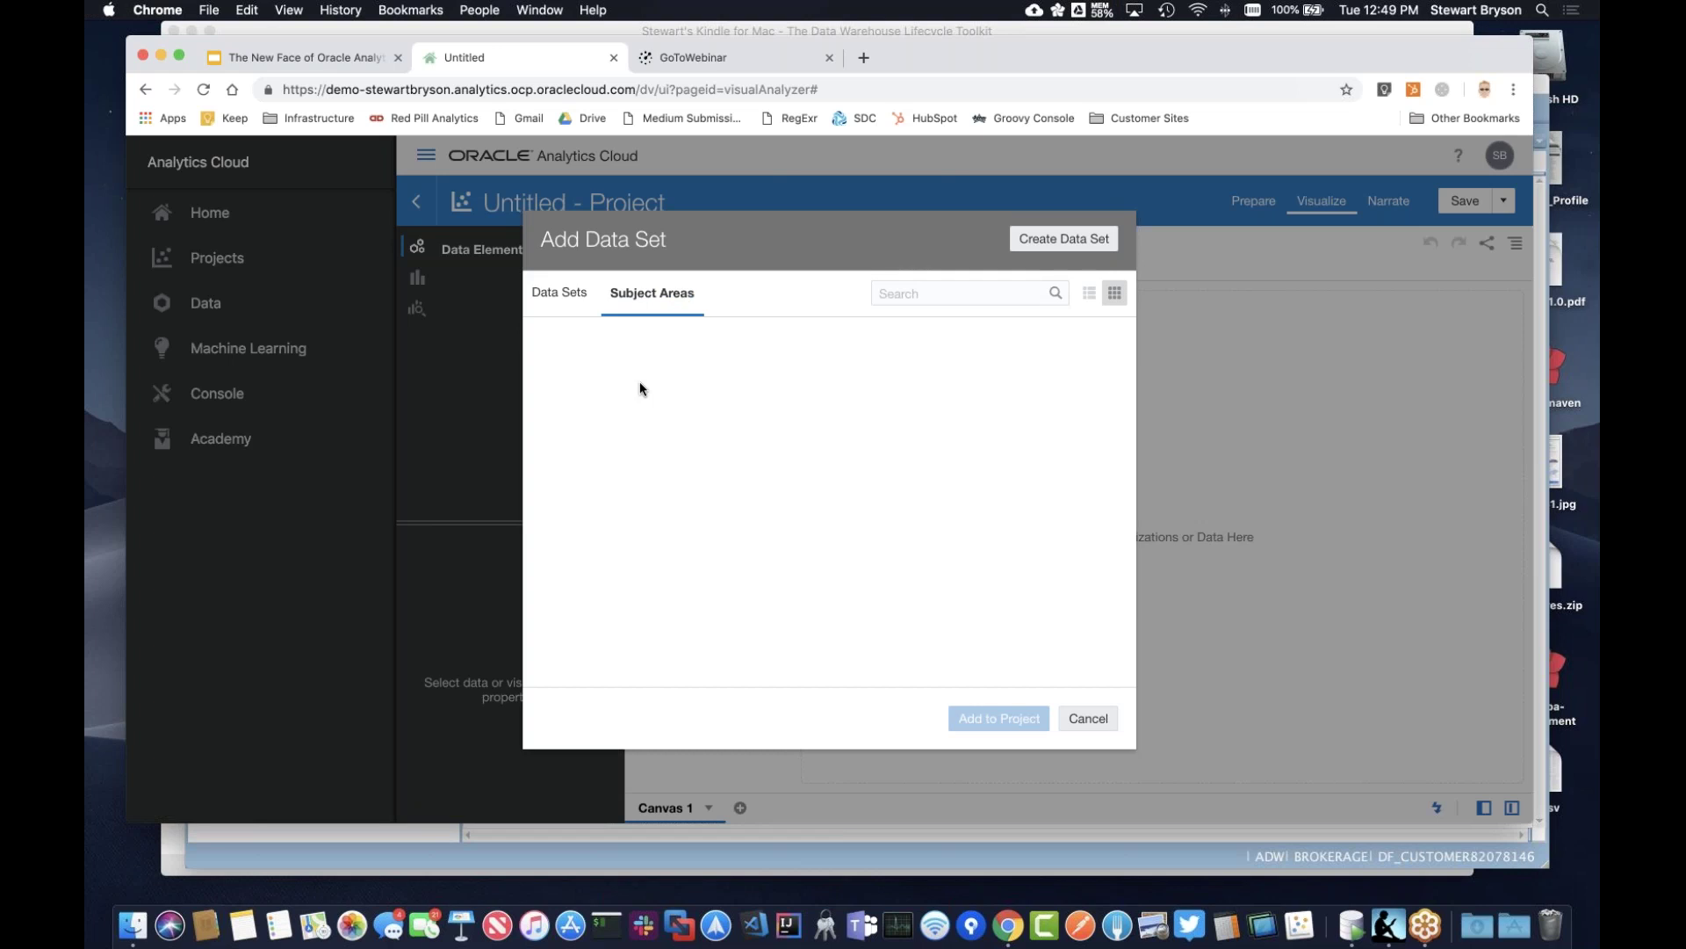
left_click(566, 297)
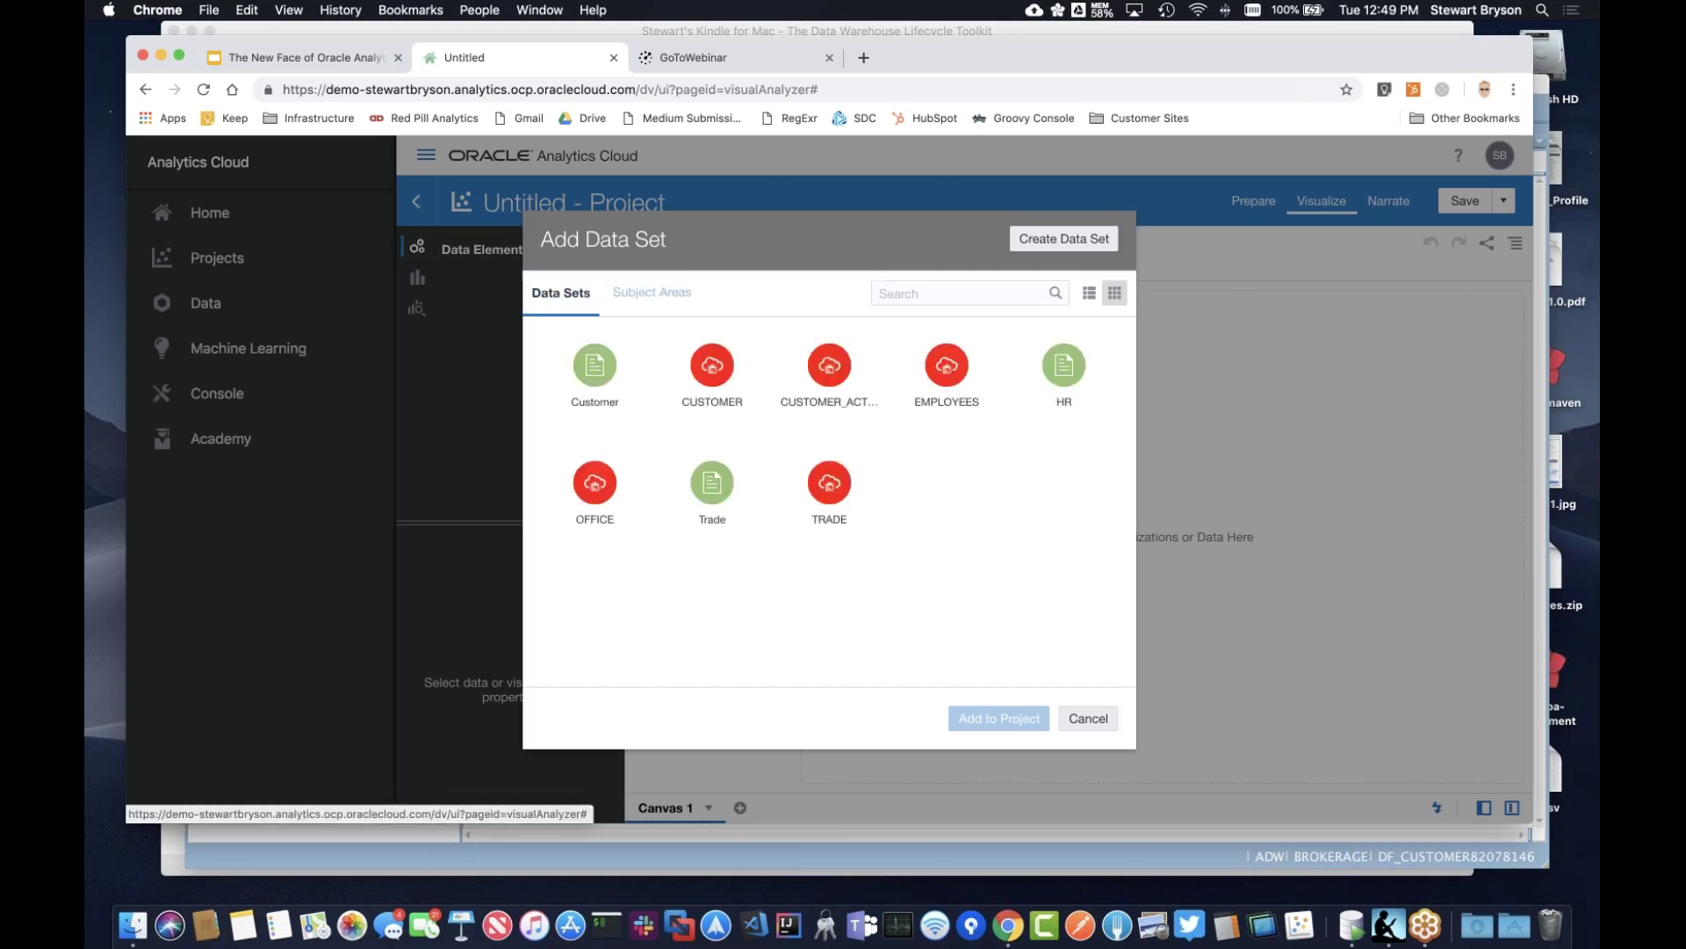
left_click(652, 292)
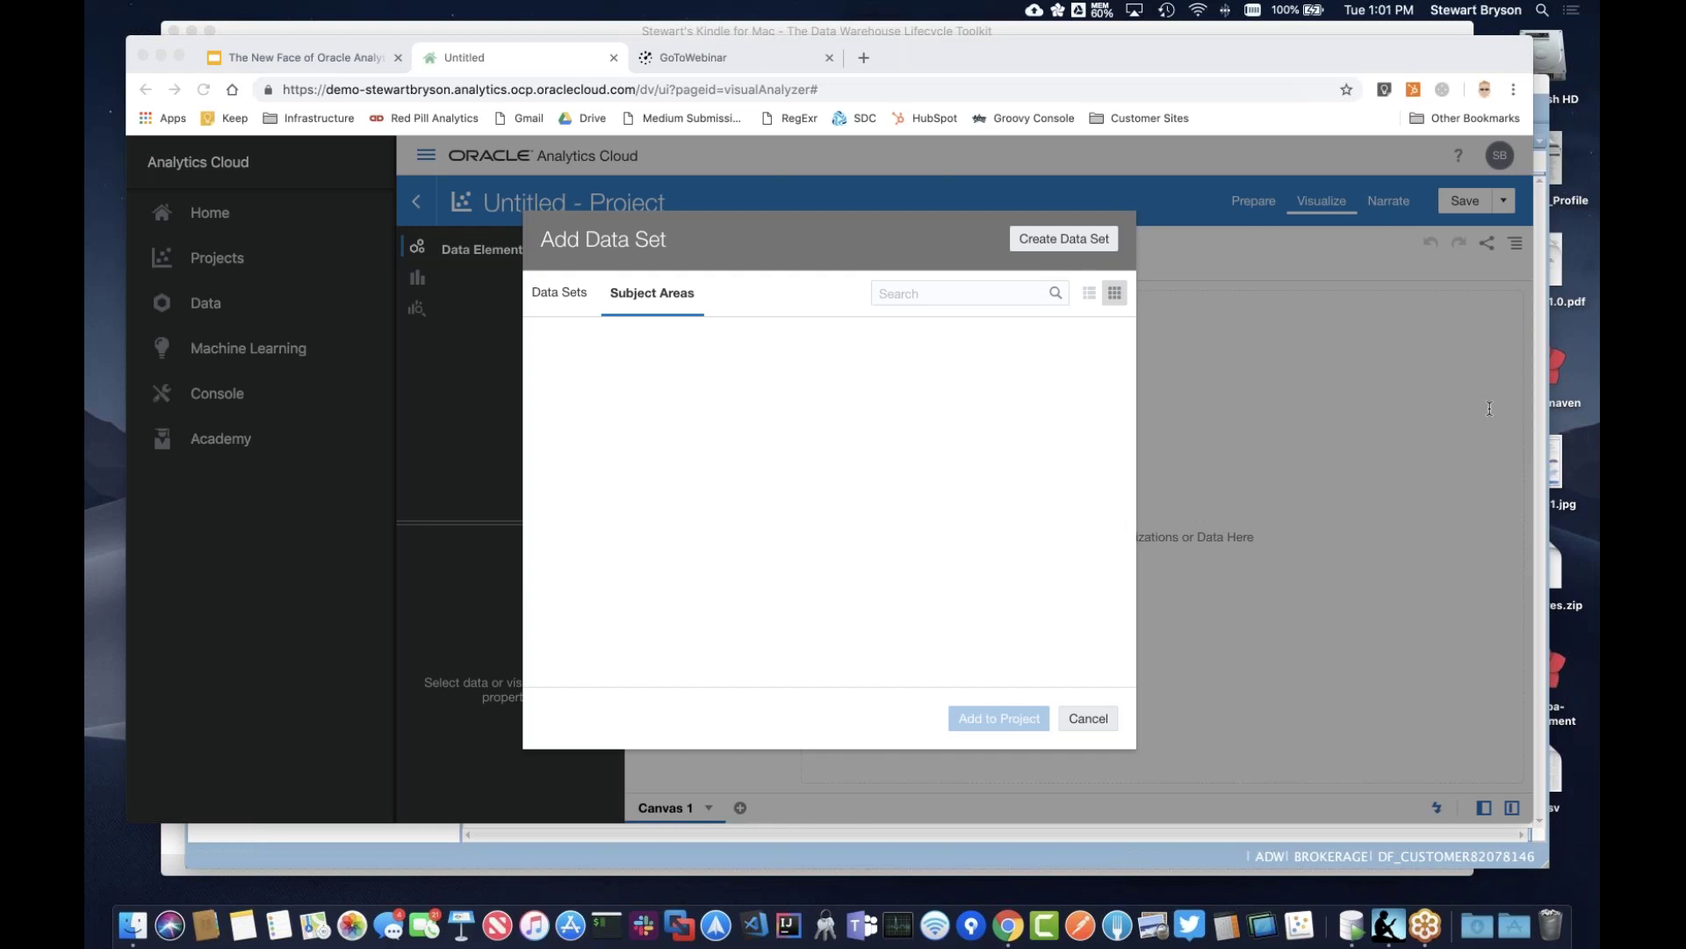
Switch to the Google Slides deck The New Face of Oracle Analytics and display the presenter introduction on slide 2.
left_click(347, 57)
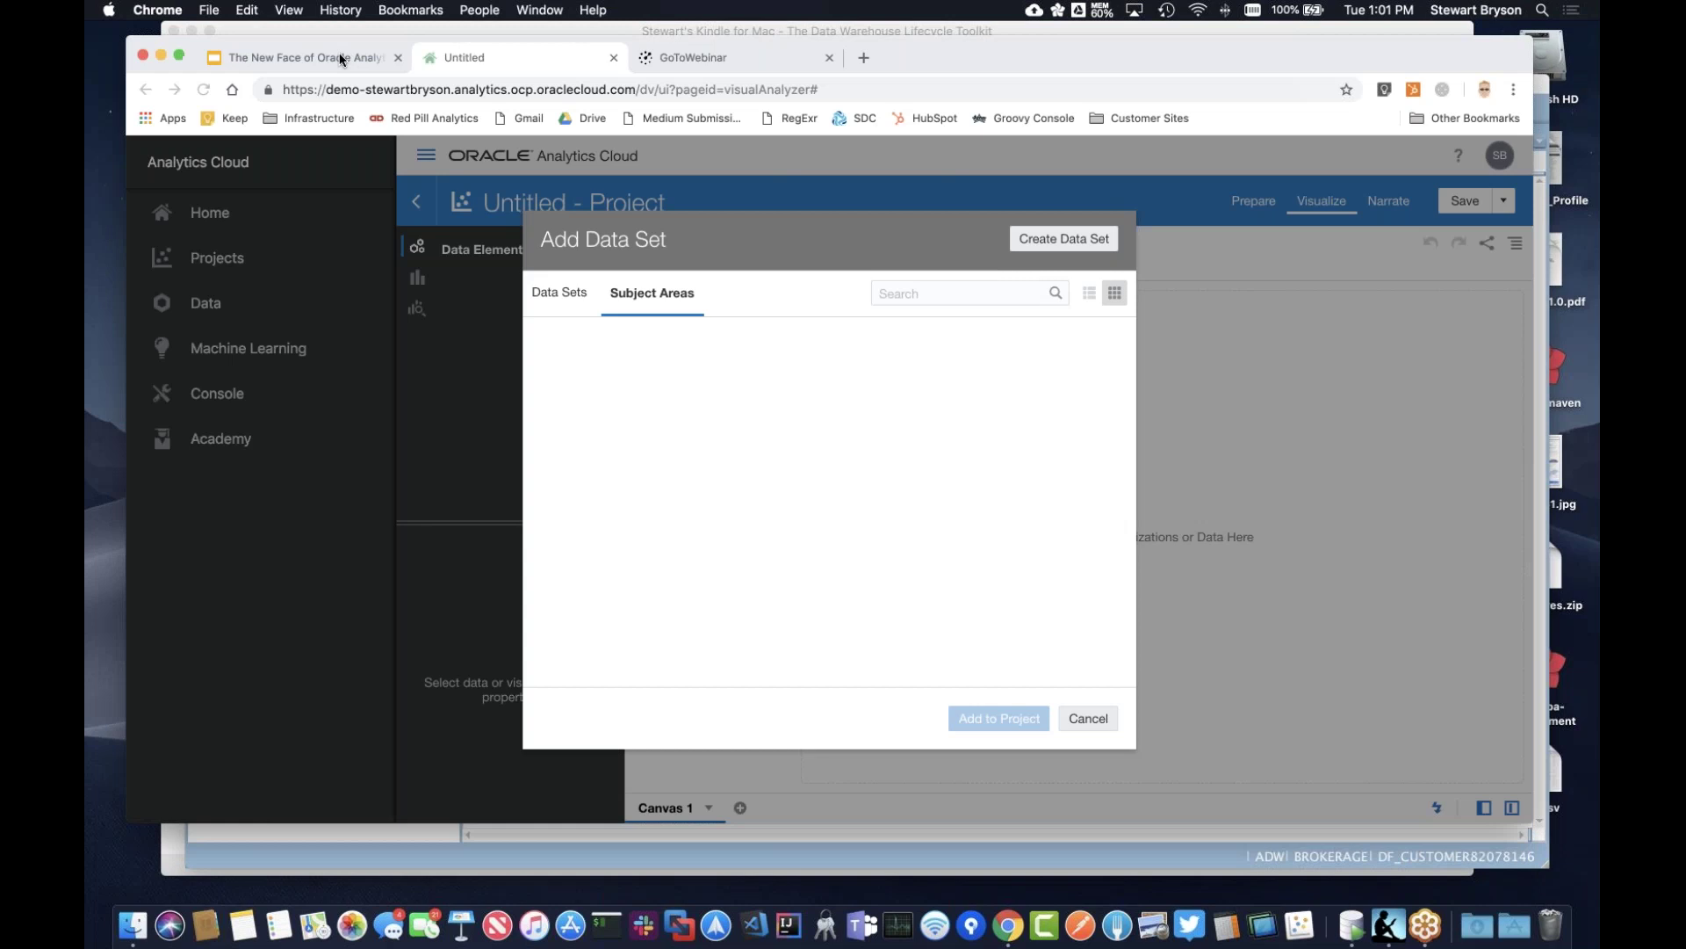
scroll(299, 360, "up", 20)
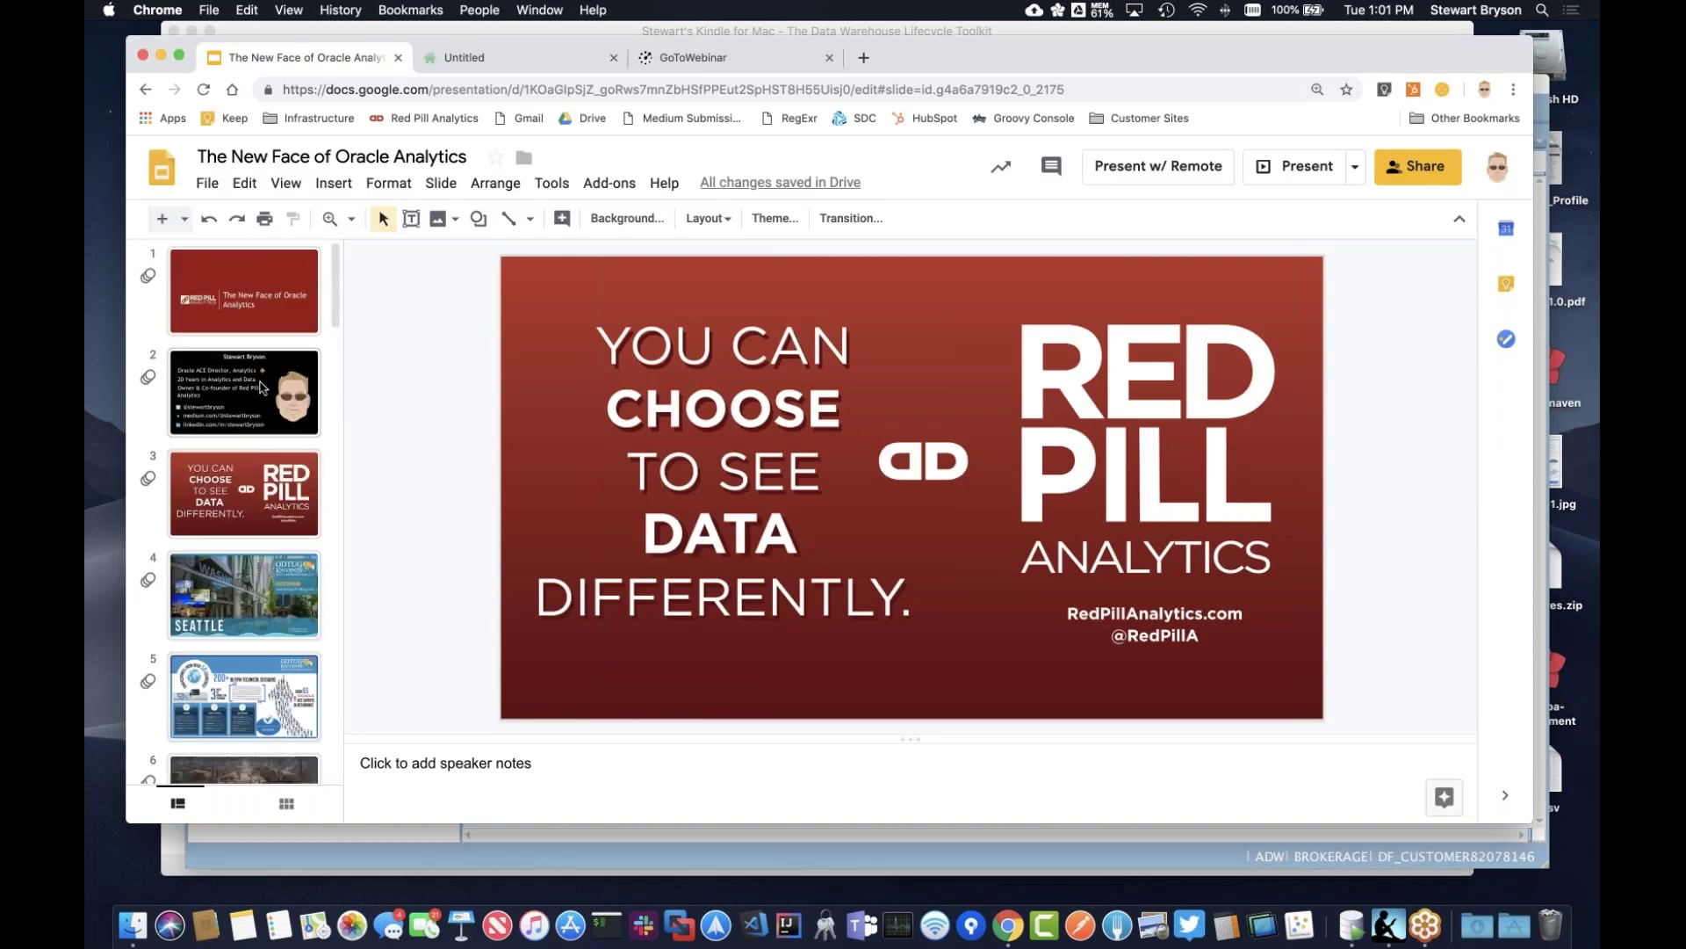
left_click(262, 388)
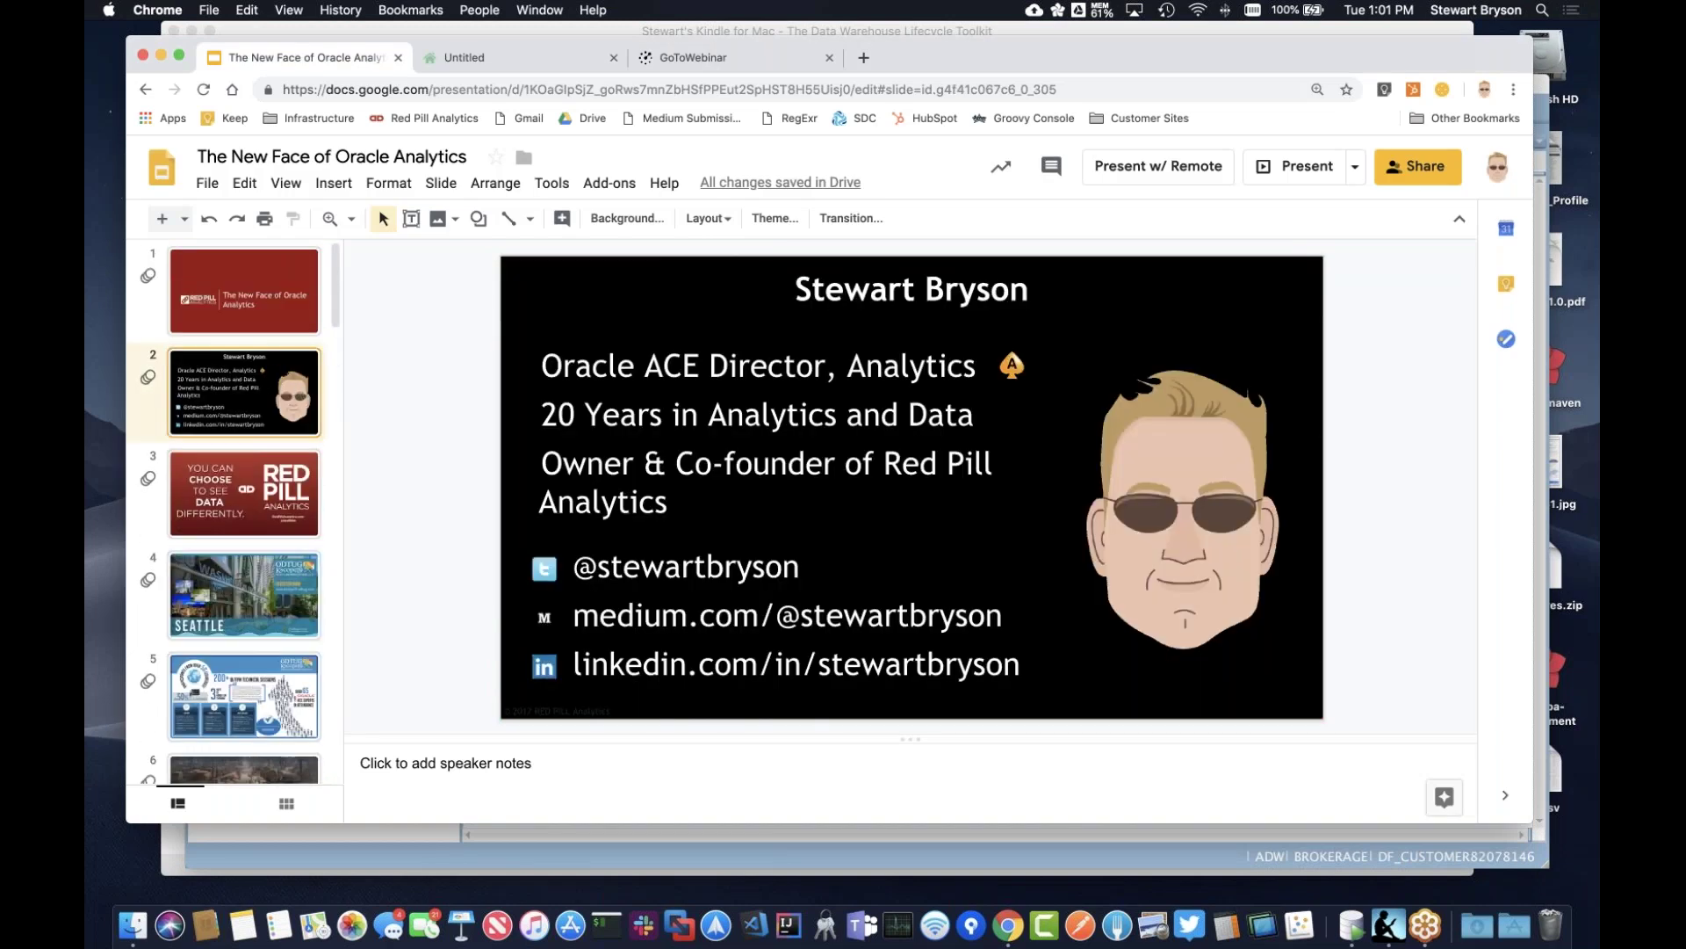